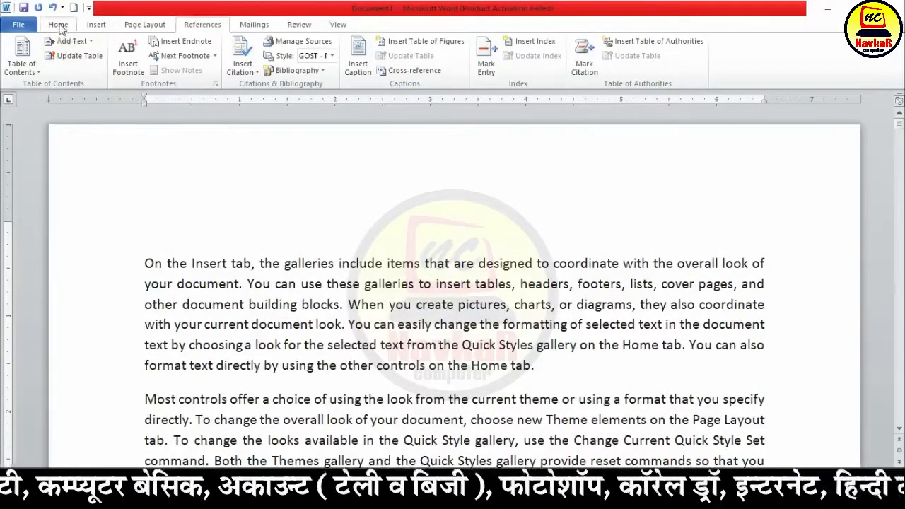
- Add the centred title "KHANA KHAJANA" above the first paragraph of the document
left_click(59, 25)
left_click(306, 65)
type("khana")
key("BackSpace")
key("BackSpace")
key("BackSpace")
key("BackSpace")
key("BackSpace")
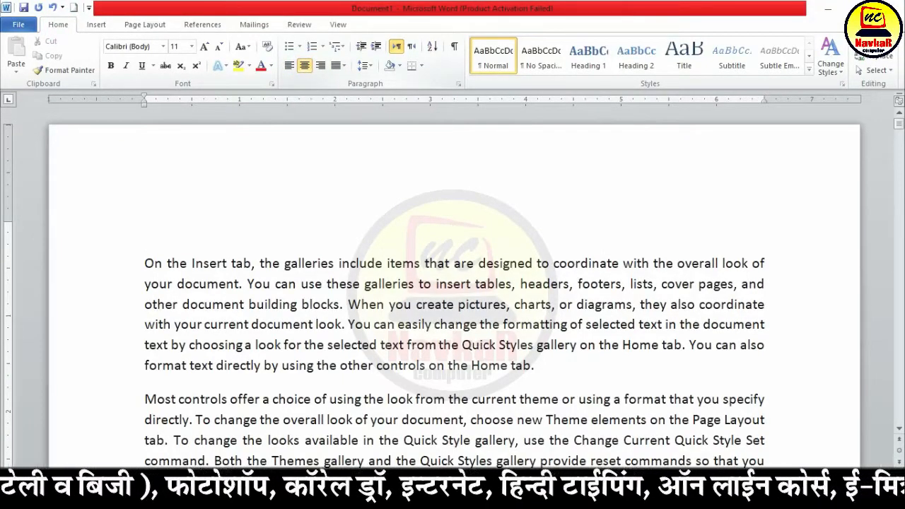
type("KHANA JAN")
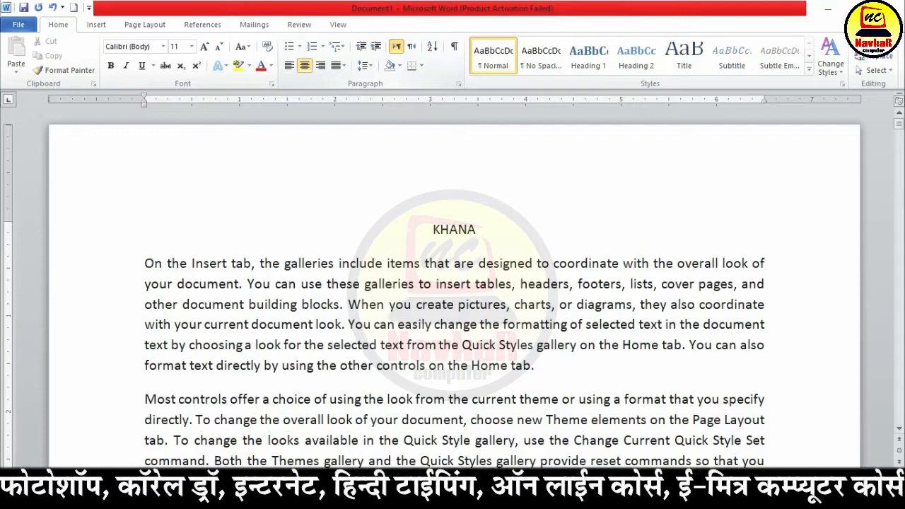
key("BackSpace")
key("BackSpace")
key("BackSpace")
type("KHA")
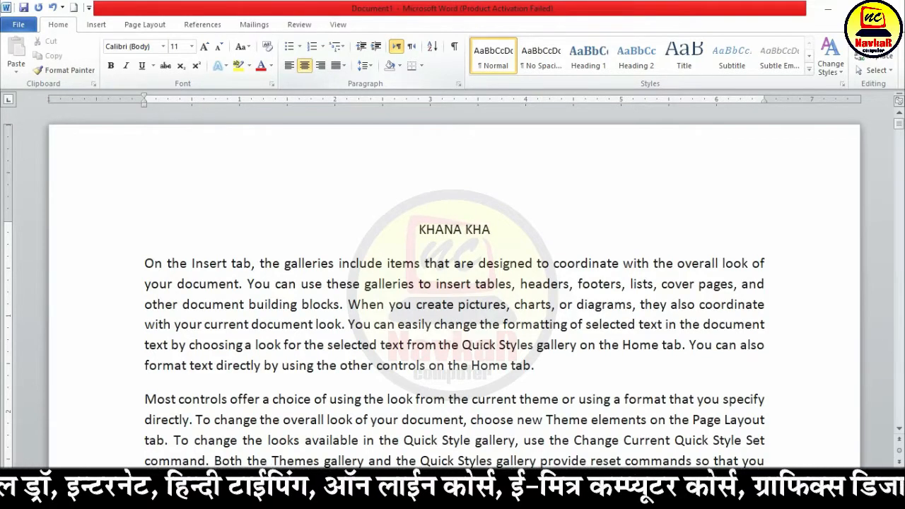
type("JANA")
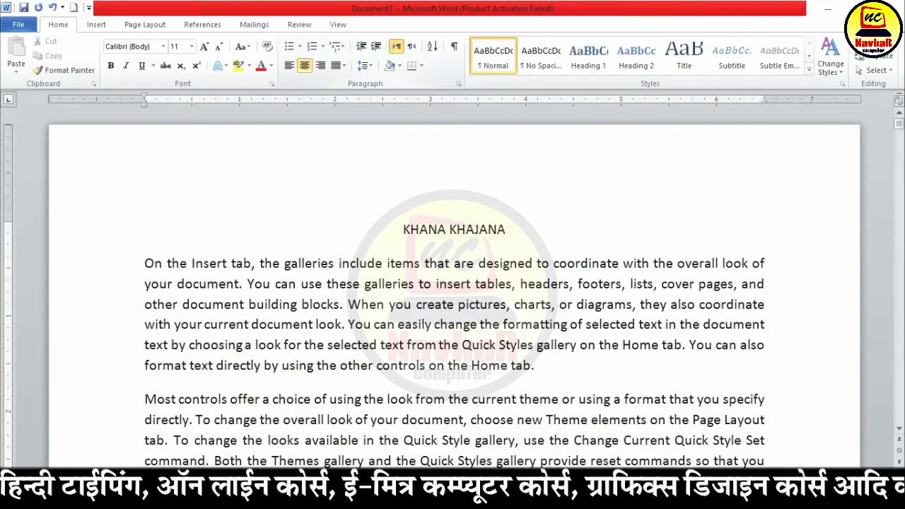
- Format the KHANA KHAJANA title as bold, underlined, red text at 24 pt
triple_click(506, 229)
left_click(110, 65)
left_click(204, 46)
left_click(204, 46)
left_click(204, 47)
left_click(204, 47)
left_click(204, 46)
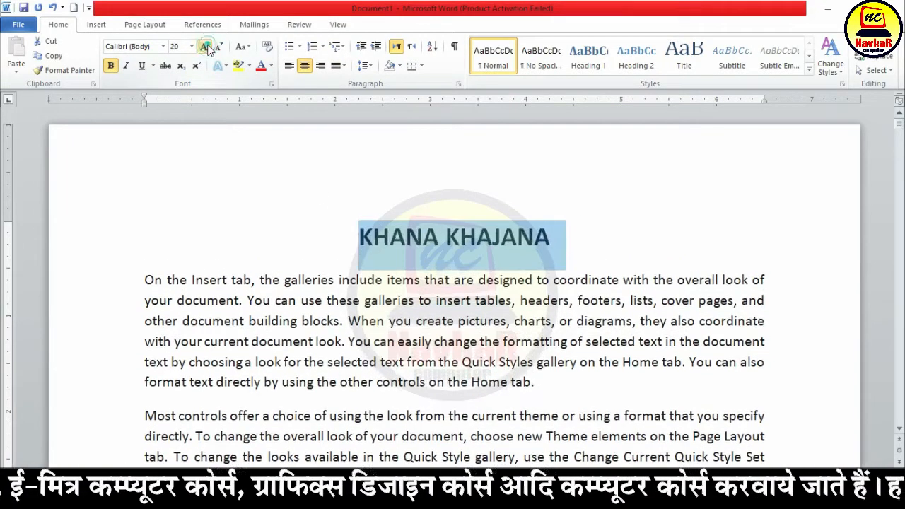
left_click(204, 47)
left_click(204, 46)
left_click(141, 65)
left_click(261, 65)
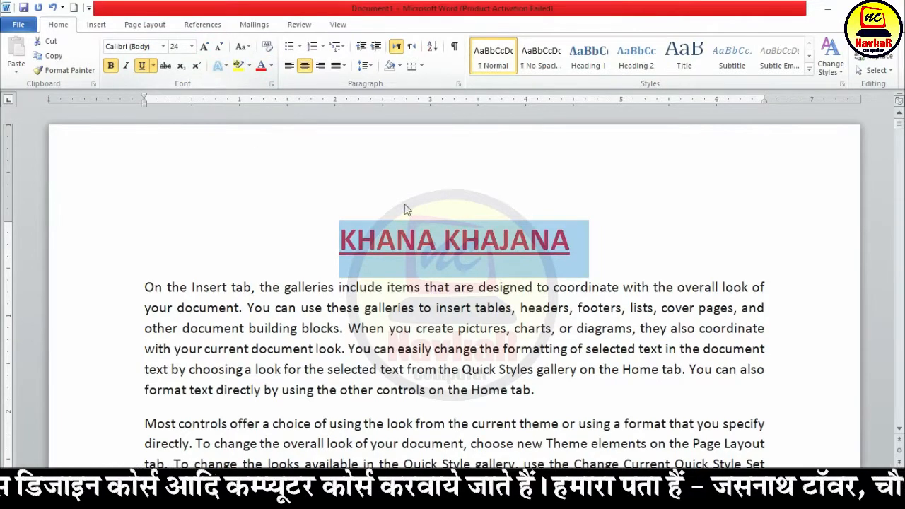
- Insert a numbered heading "1. JALEBI KAISE BANAYE" between the title and the first paragraph
left_click(228, 305)
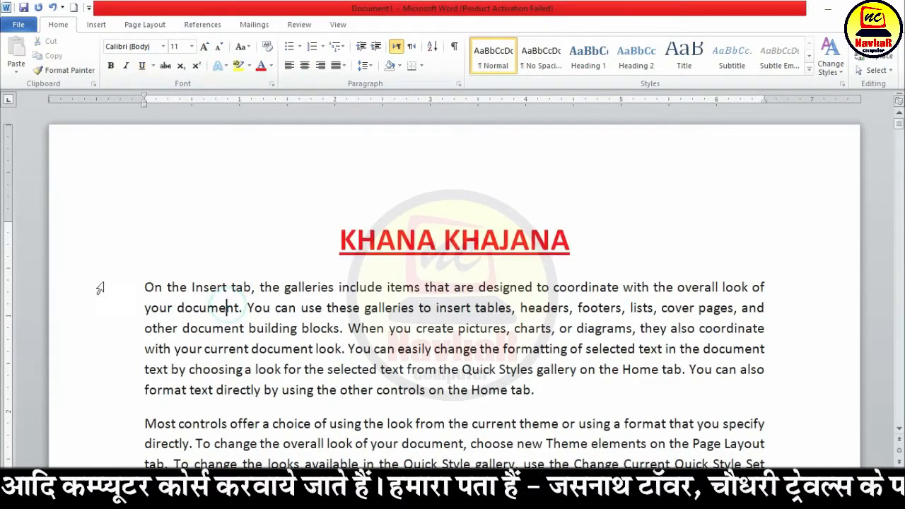
left_click(144, 287)
key("Return")
left_click(147, 291)
type("1. JALEBI")
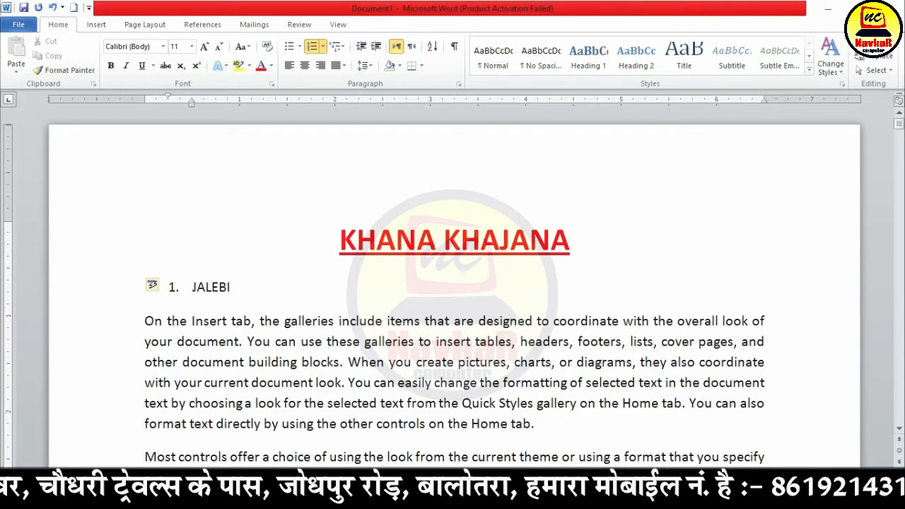
type(" KAISE BNAA")
key("BackSpace")
key("BackSpace")
type("ANA")
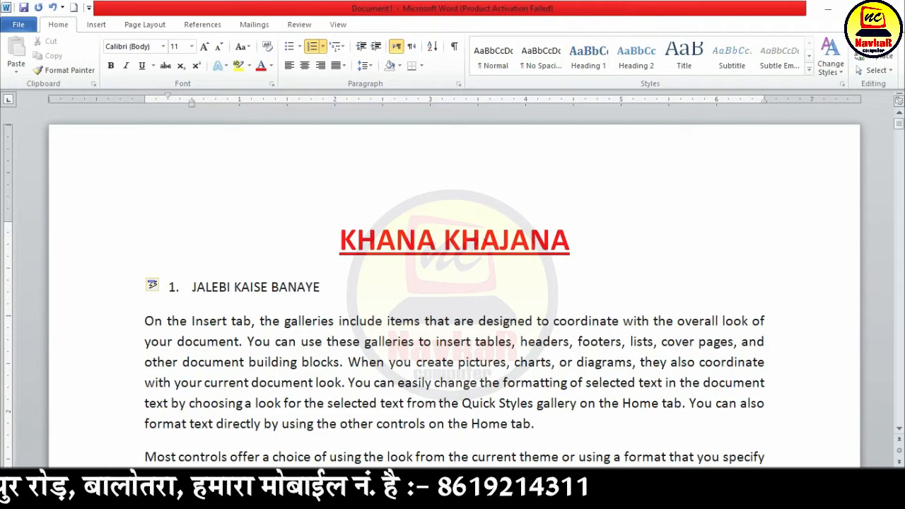
- Format the JALEBI KAISE BANAYE heading as bold purple text at 16 pt
triple_click(322, 287)
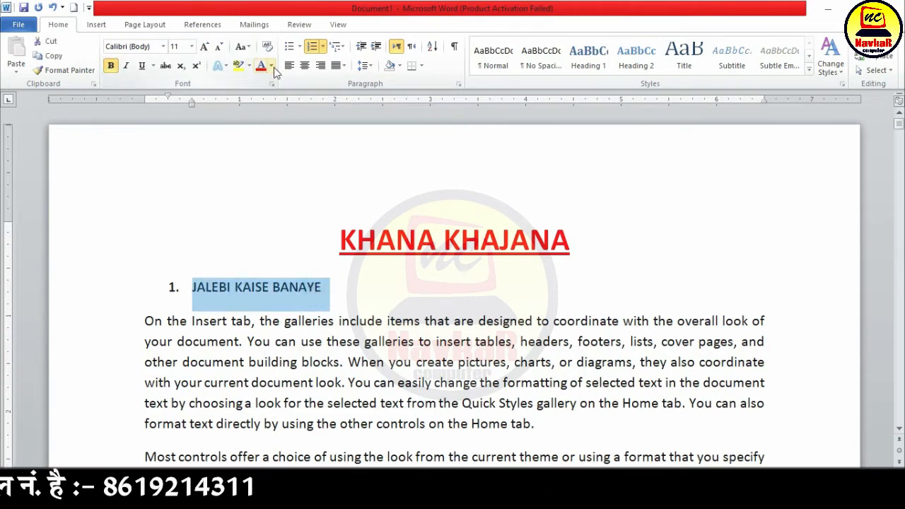
left_click(271, 65)
left_click(362, 177)
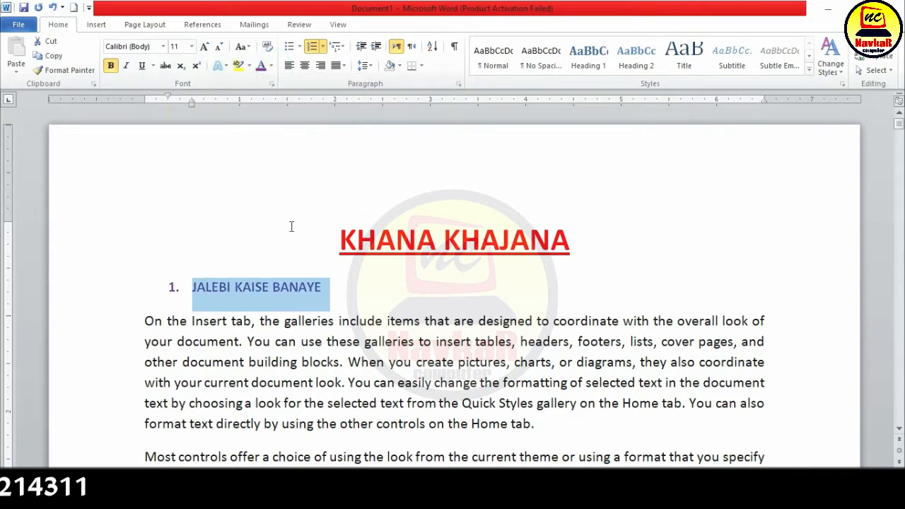
left_click(205, 46)
left_click(205, 46)
left_click(206, 46)
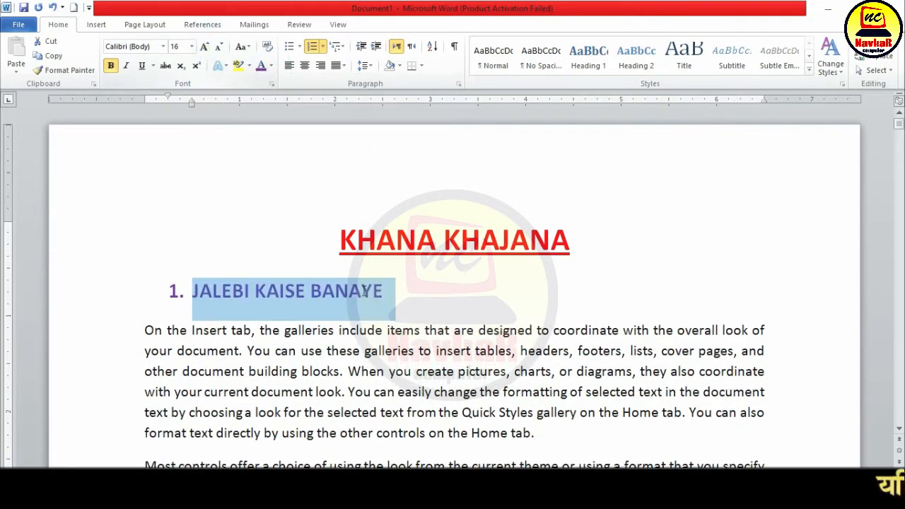
left_click(363, 298)
- Start adding a new citation source at the end of the third paragraph, after "specify directly."
scroll(422, 282, "down", 2)
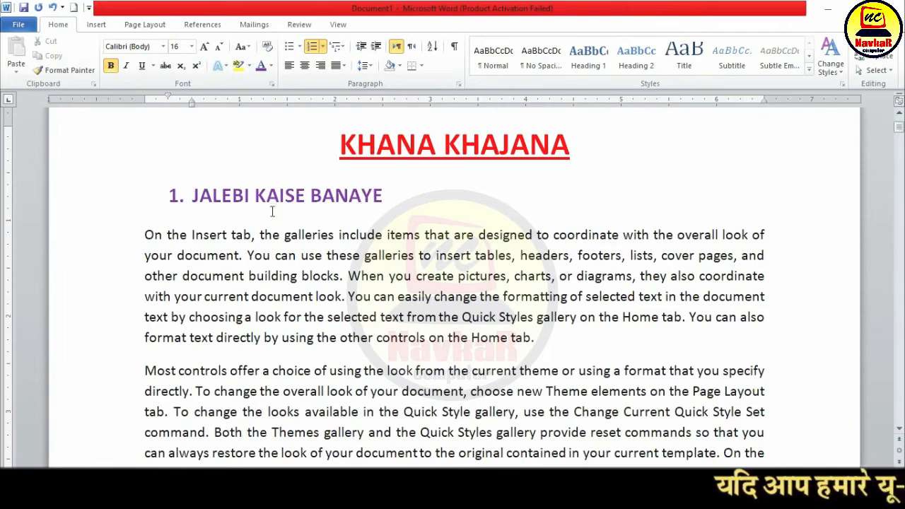
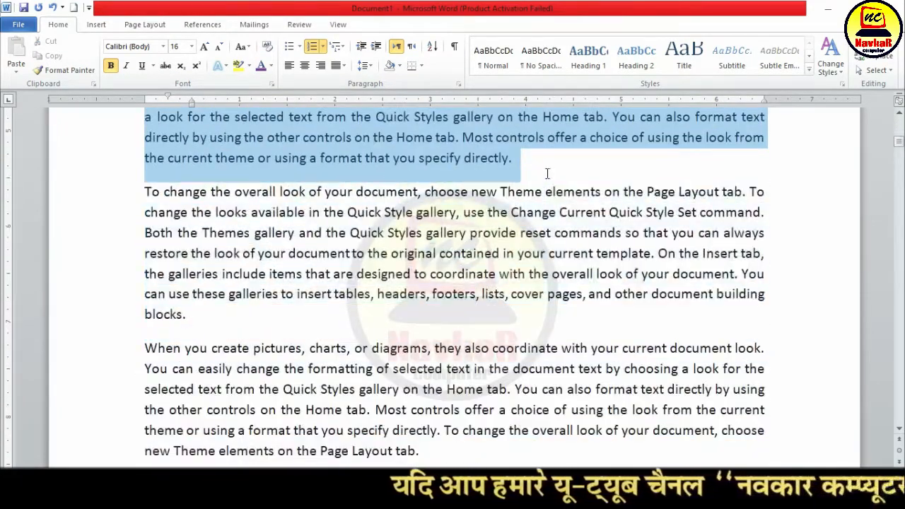
left_click(537, 168)
scroll(527, 200, "up", 3)
scroll(527, 200, "up", 3)
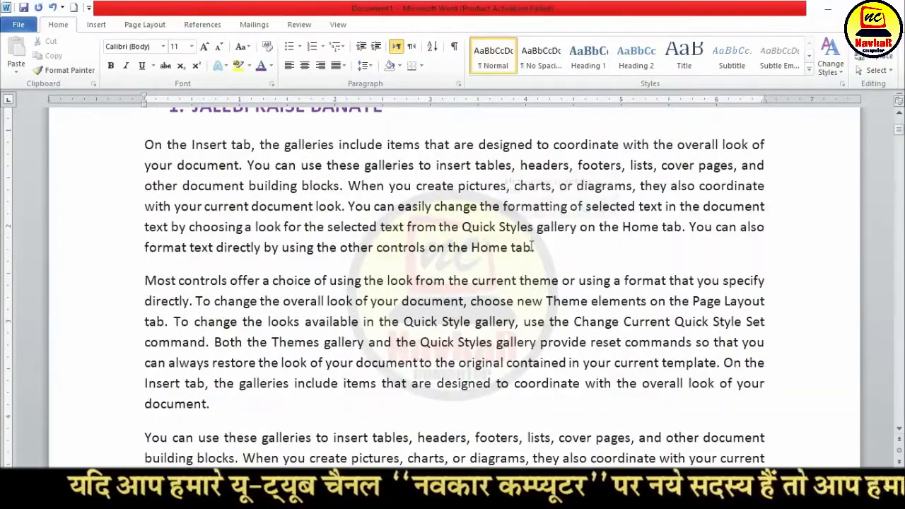
scroll(529, 233, "down", 5)
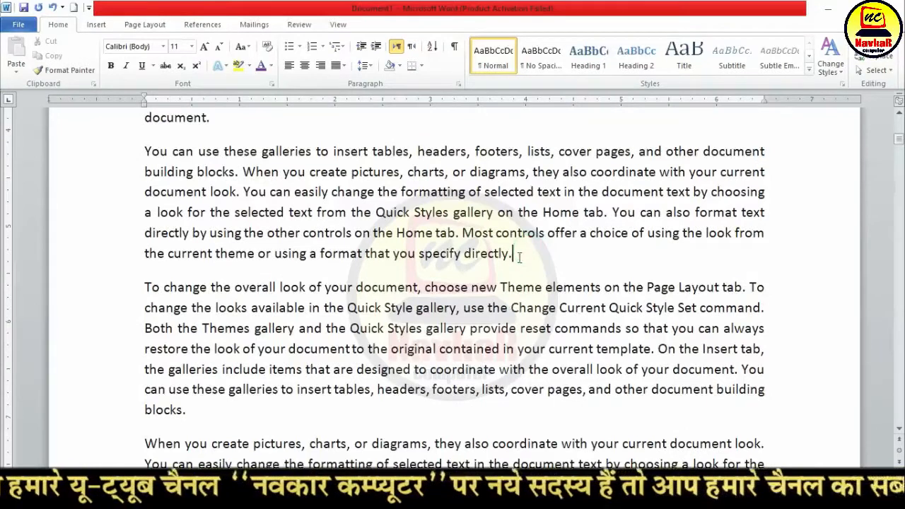
left_click(209, 24)
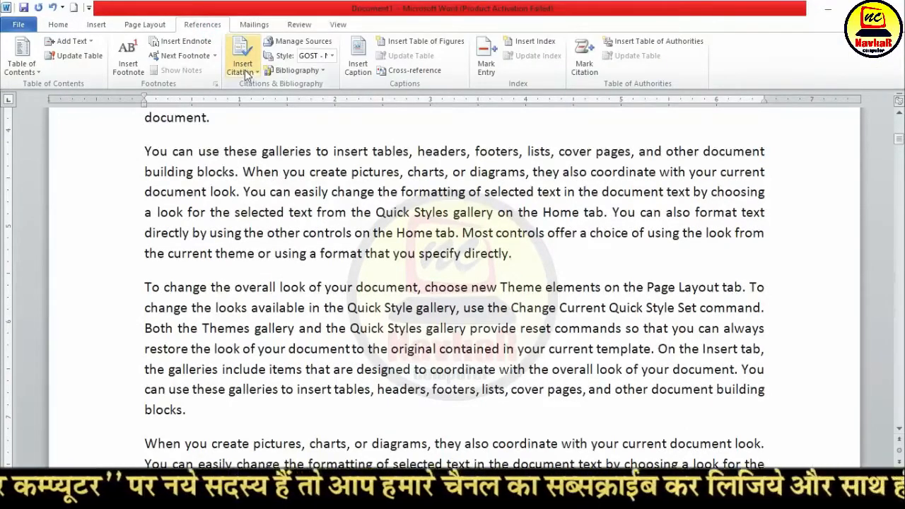
left_click(245, 75)
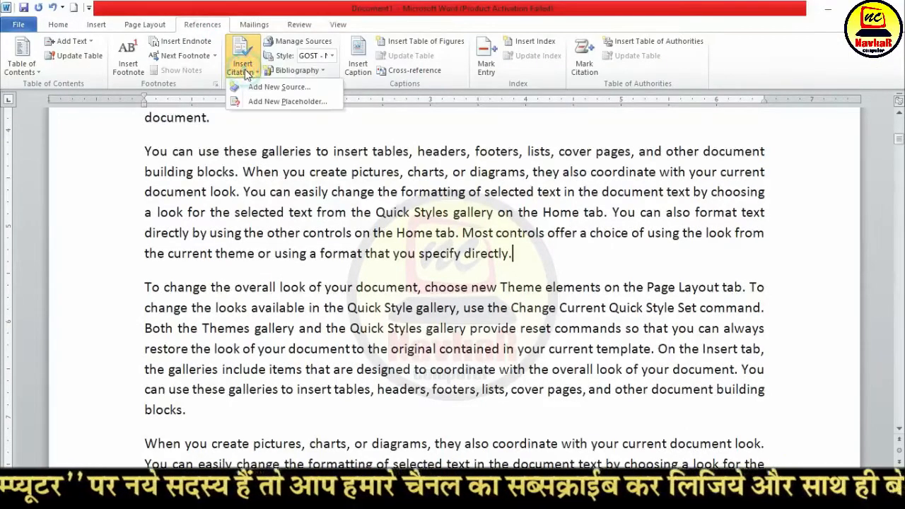
left_click(316, 87)
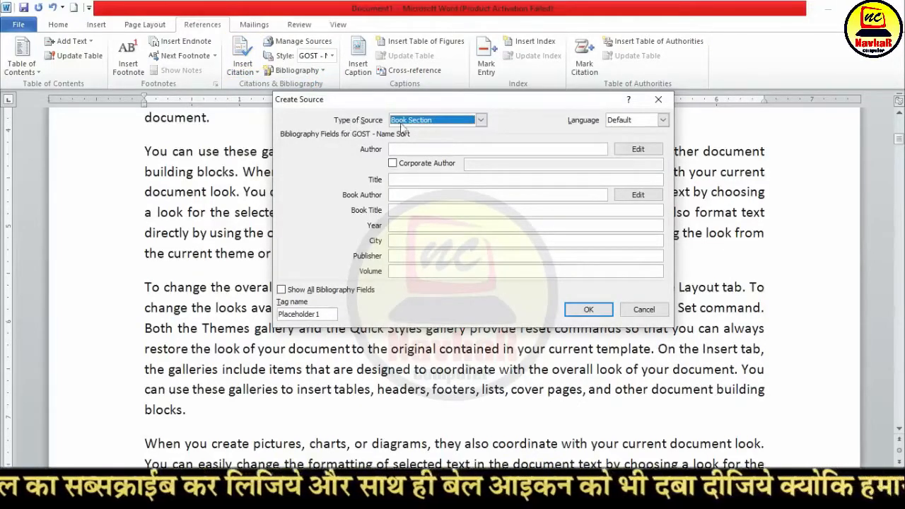
- Look through the full list of available source types and keep Book Section as the type
left_click(480, 119)
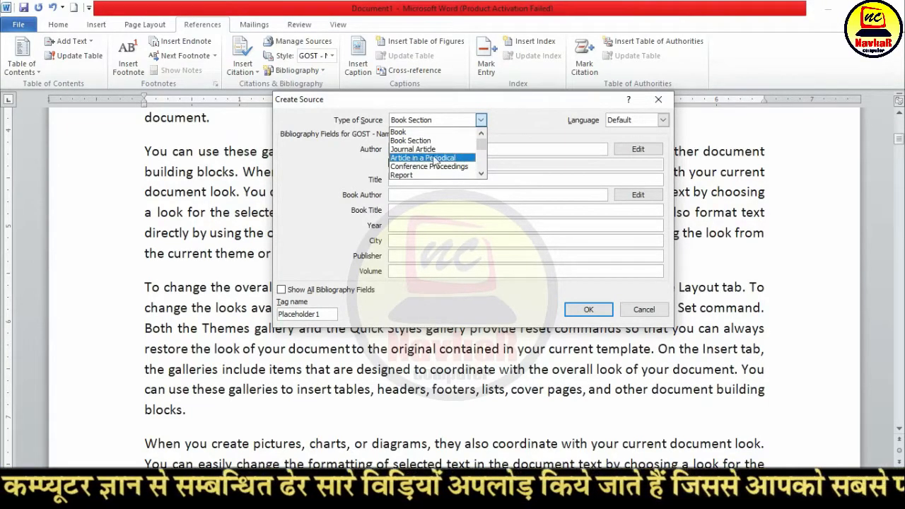
left_click(480, 174)
left_click(480, 175)
left_click(480, 174)
left_click(480, 175)
left_click(479, 175)
left_click(480, 174)
left_click(480, 174)
left_click(480, 175)
left_click(480, 175)
left_click(480, 174)
left_click(480, 175)
left_click_drag(480, 170, 482, 136)
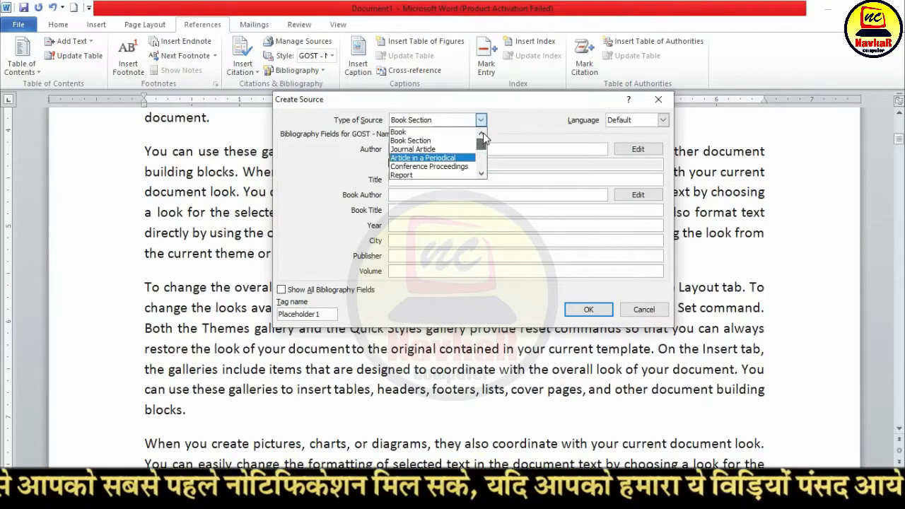
left_click(414, 141)
- Enter the section author's name for the new source
left_click(424, 149)
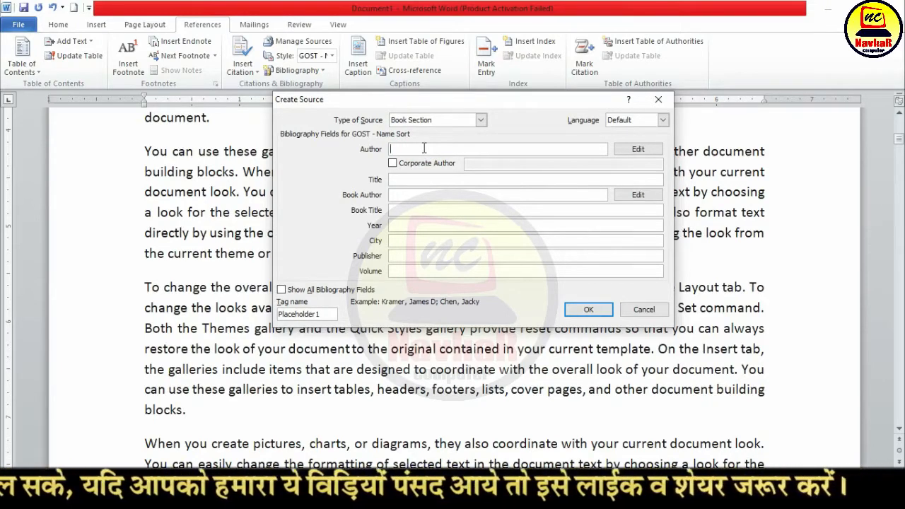
type("SAMOSHA RAM")
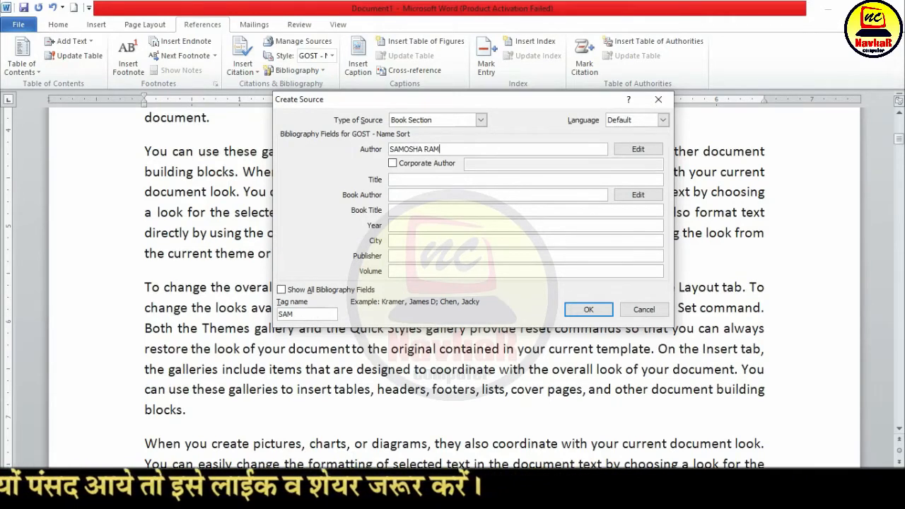
key("Tab")
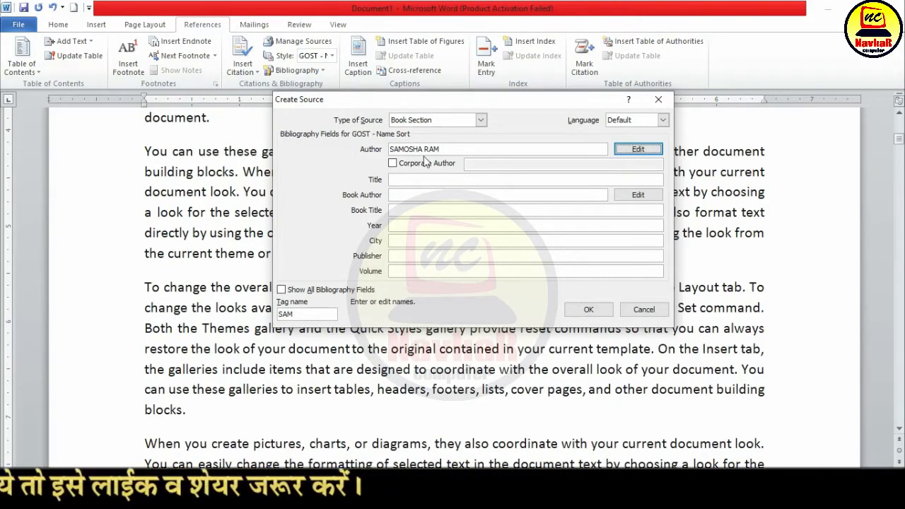
- Set the title of the new source to "KHANA KHAJANA"
left_click(427, 180)
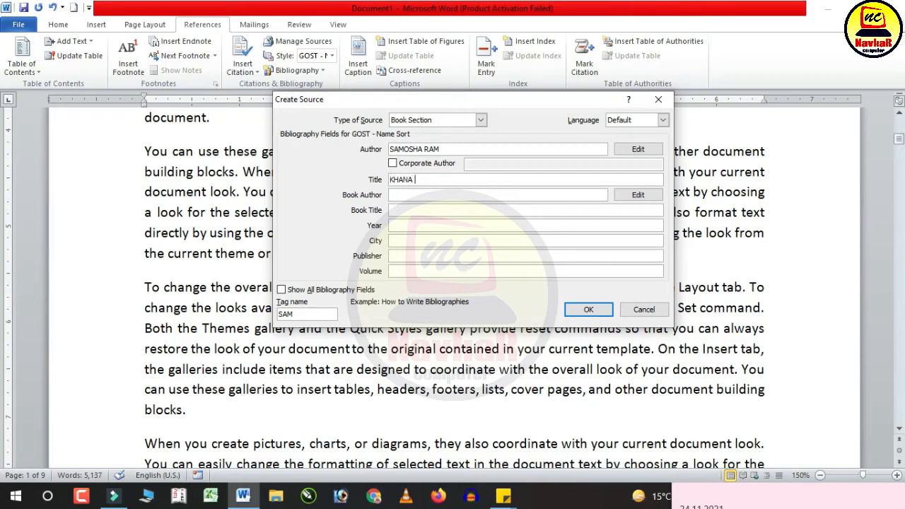
type("KHANA KHAJANA")
key("Tab")
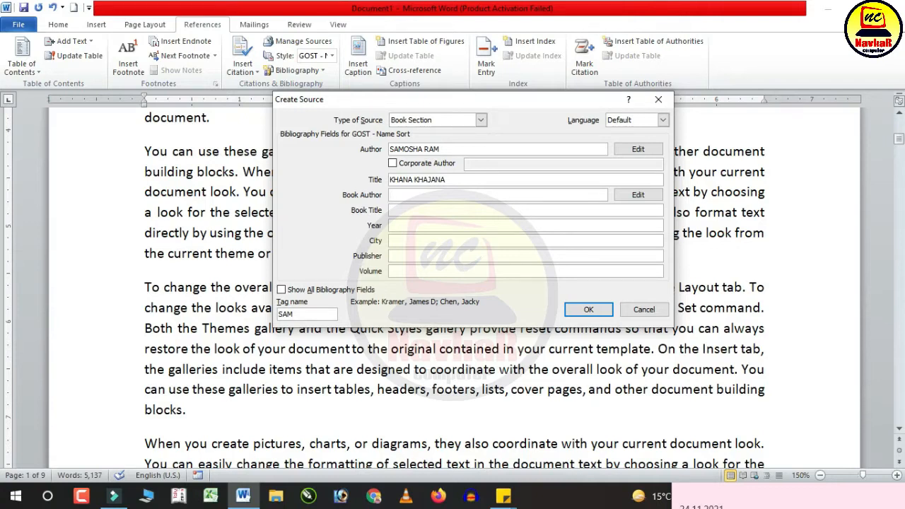
- Enter the book author's name for the new source
left_click(468, 148)
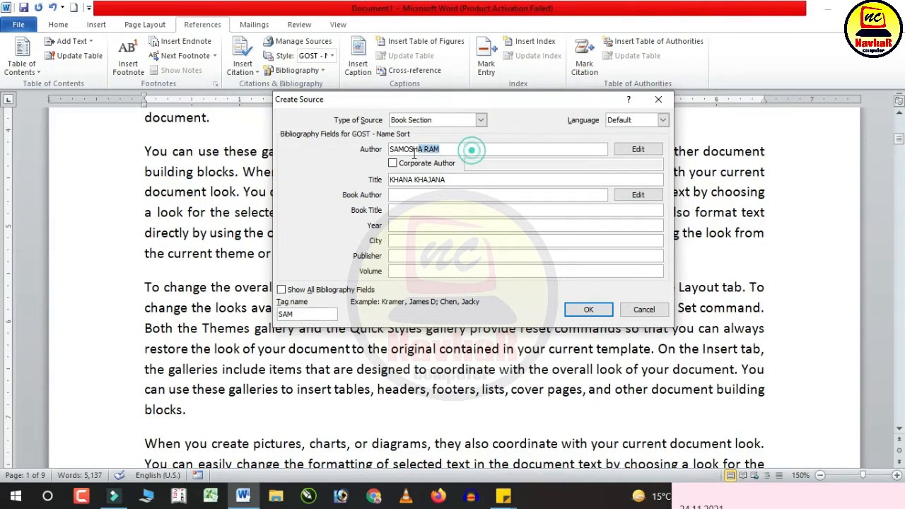
left_click(410, 195)
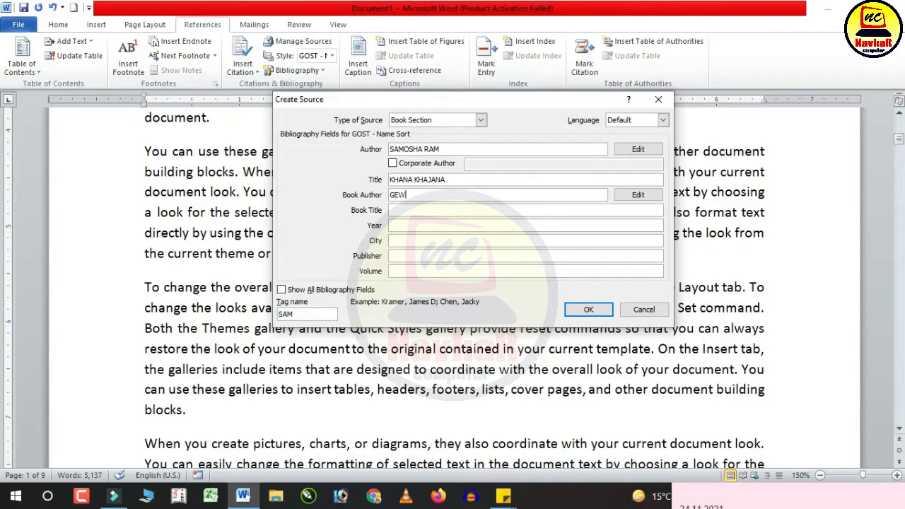
key("Tab")
key("Tab")
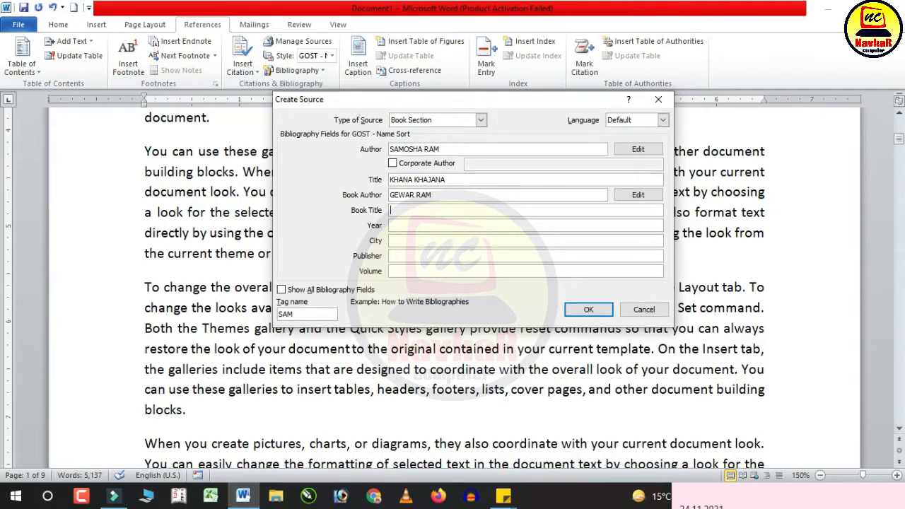
- Replace the source's section title with "JALEBI KAISE BANAYE"
left_click_drag(452, 150, 390, 150)
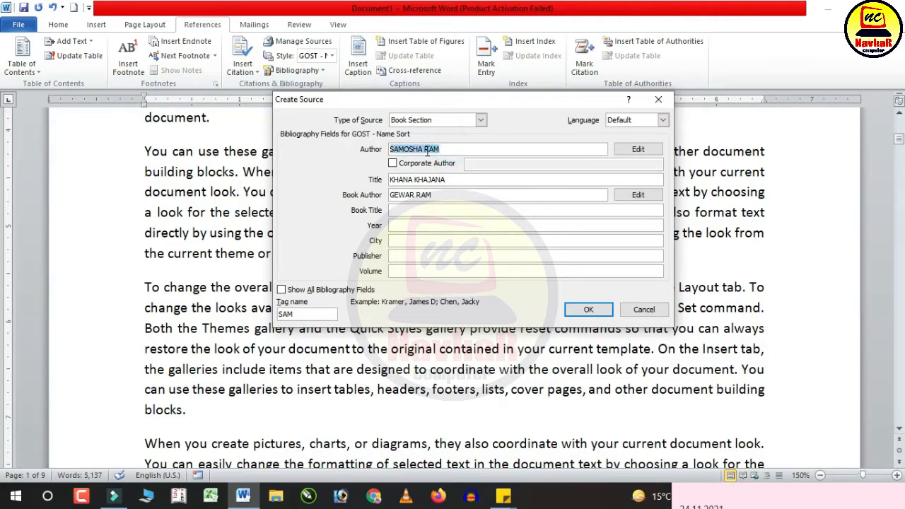
left_click_drag(465, 179, 372, 172)
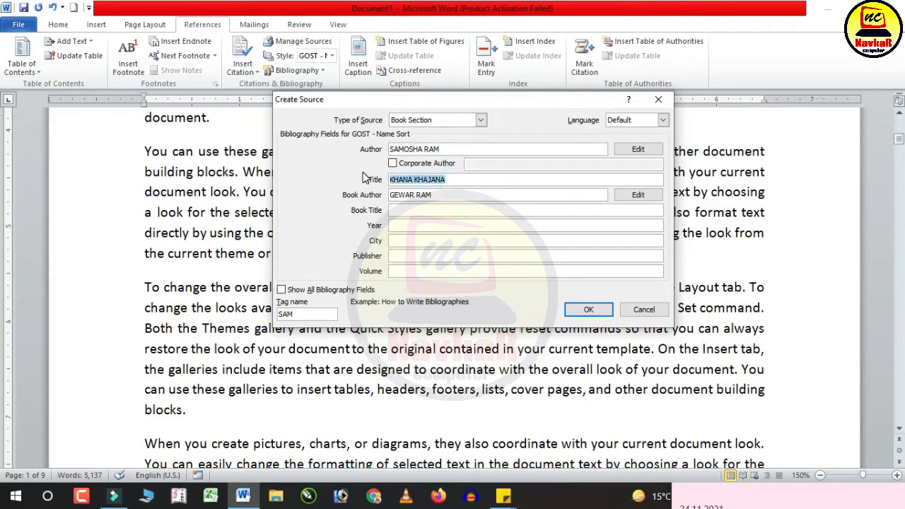
type("JAI")
type("EBI KAISE BANAYE")
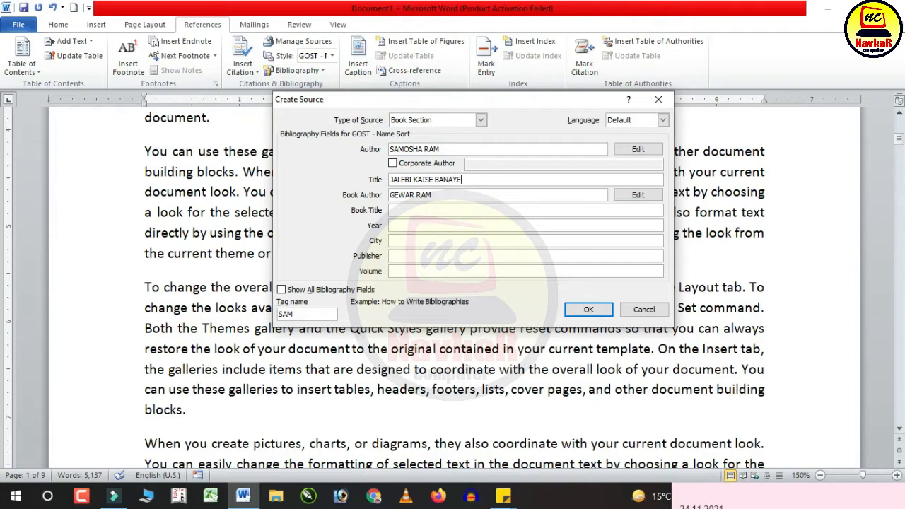
- Set the source's book title to "KHANA KHAJANA" and move on to the year
key("Tab")
key("Tab")
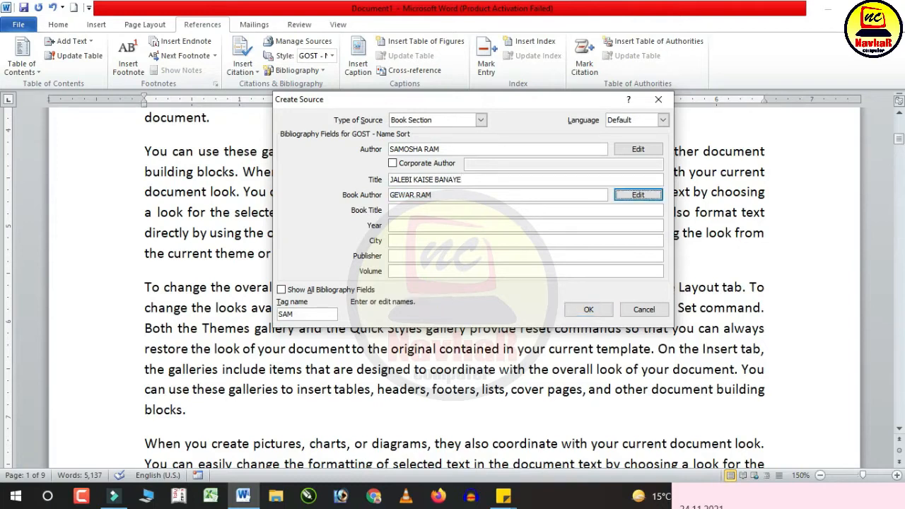
key("Tab")
type("KHANA")
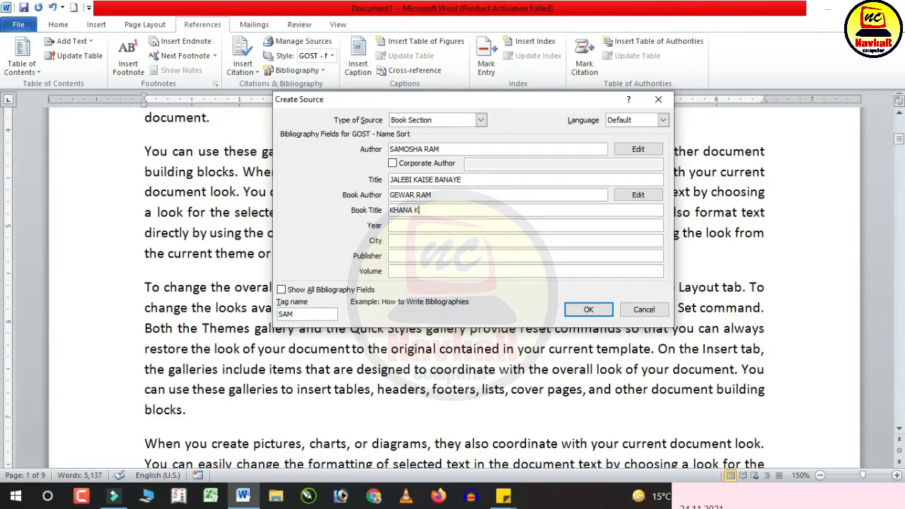
key("Tab")
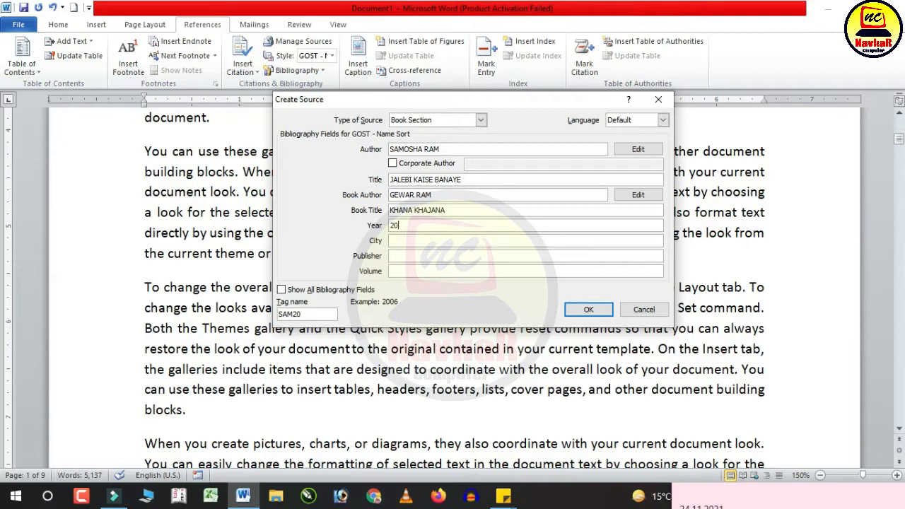
- Complete the new source with year 2022, city BALOTRA, publisher NAVKAR COMPUTER and volume 1, and save it
key("Tab")
key("Tab")
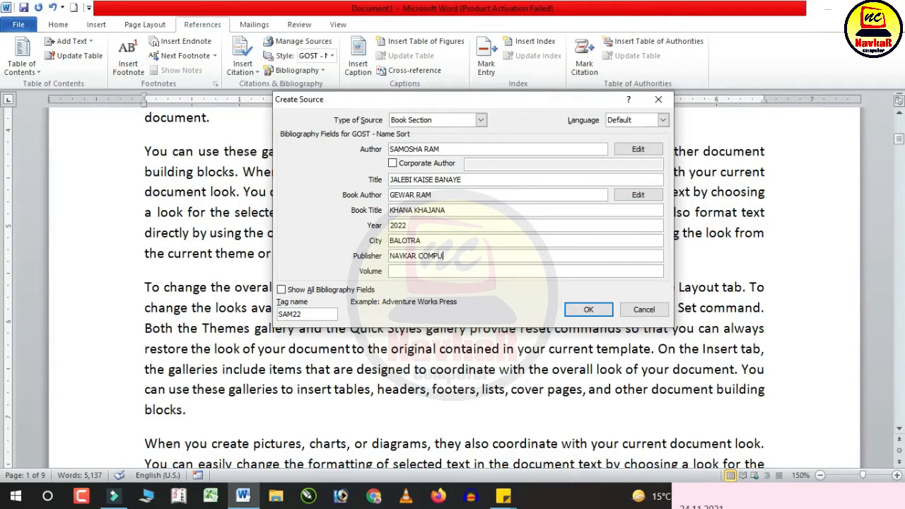
key("Tab")
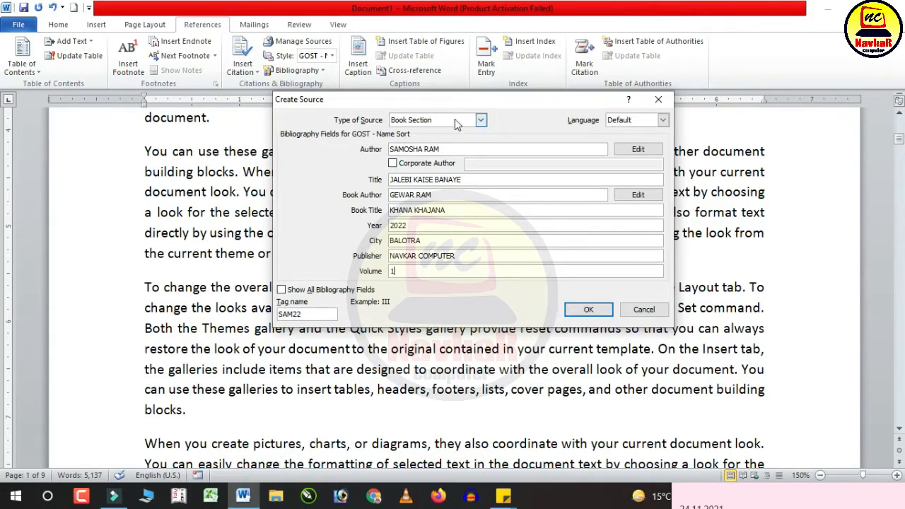
left_click(587, 311)
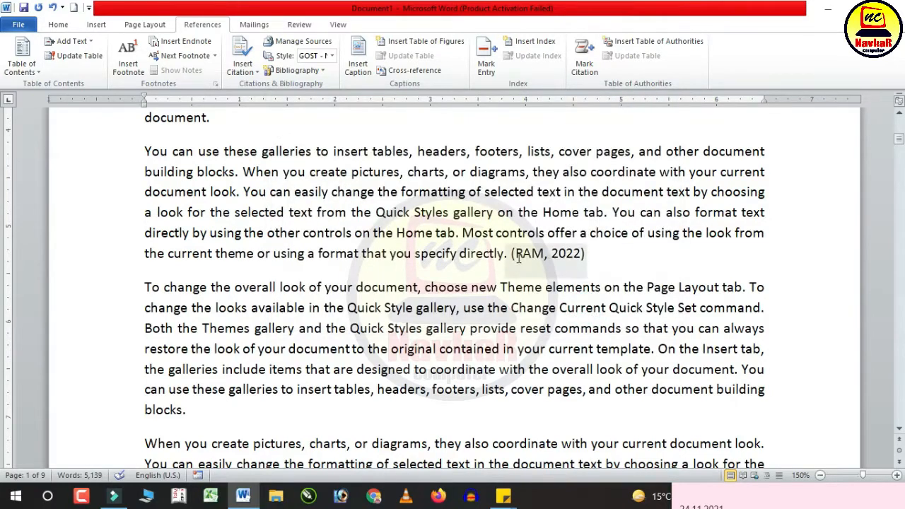
- Insert the built-in Bibliography on a new line below the paragraph that ends with the citation
left_click(605, 262)
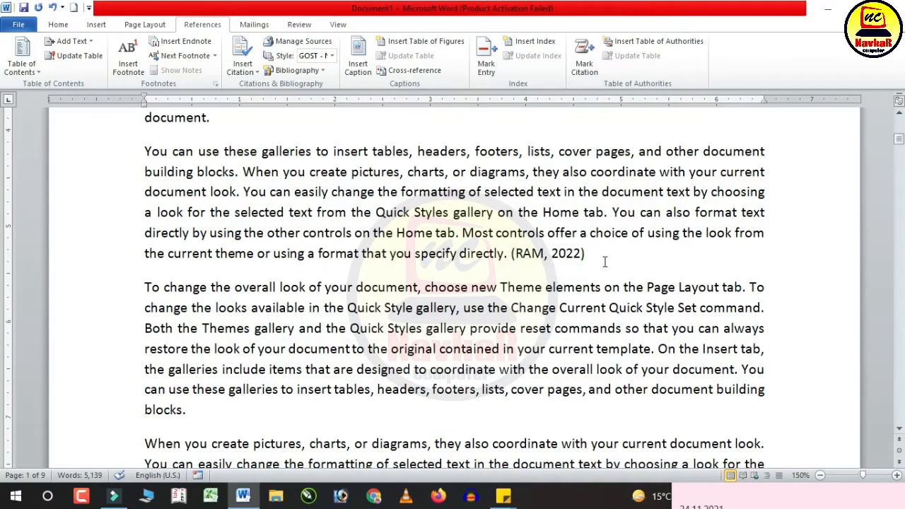
key("Return")
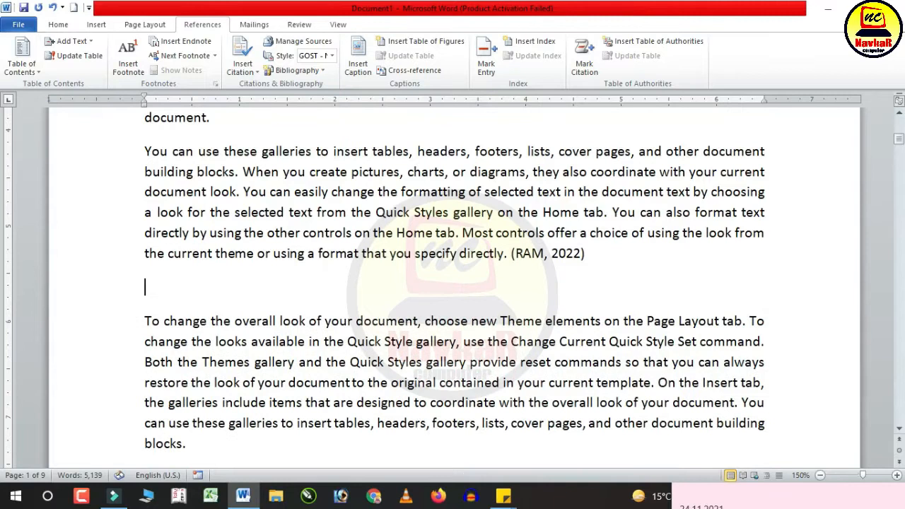
left_click(319, 72)
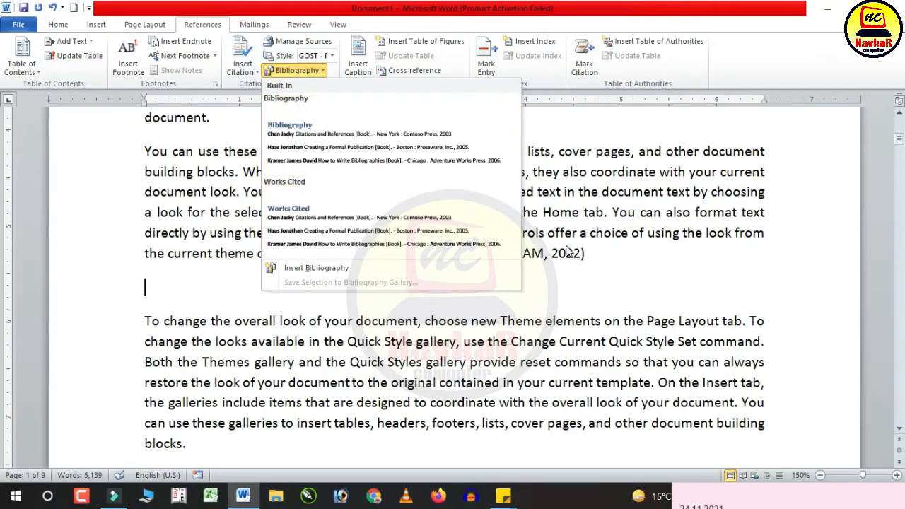
left_click(342, 141)
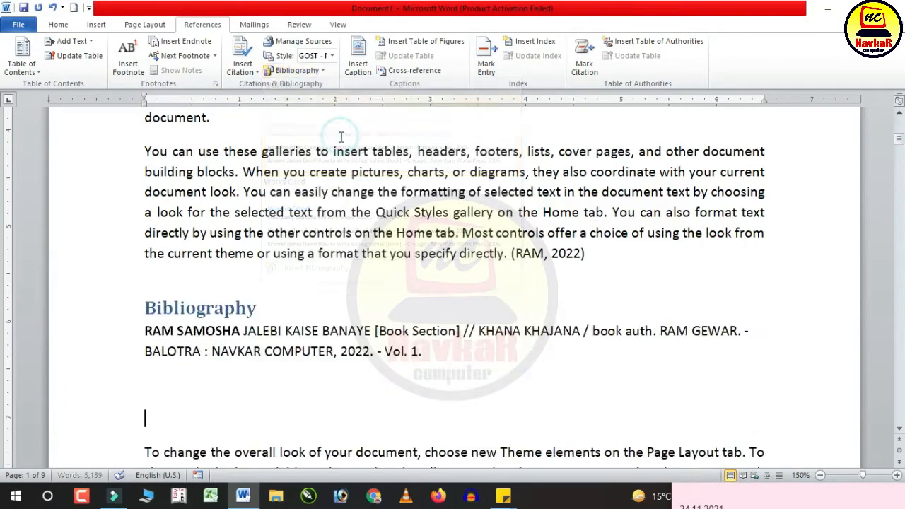
- In the Source Manager, copy the "COMPUTER KNOWLEDGE IN HINDI (2021)" source from the master list to the document's current list
left_click(191, 339)
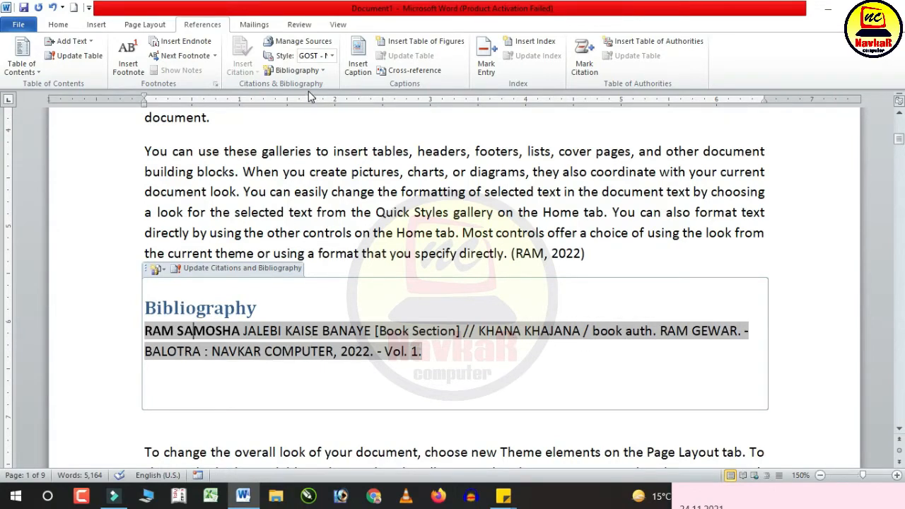
left_click(317, 44)
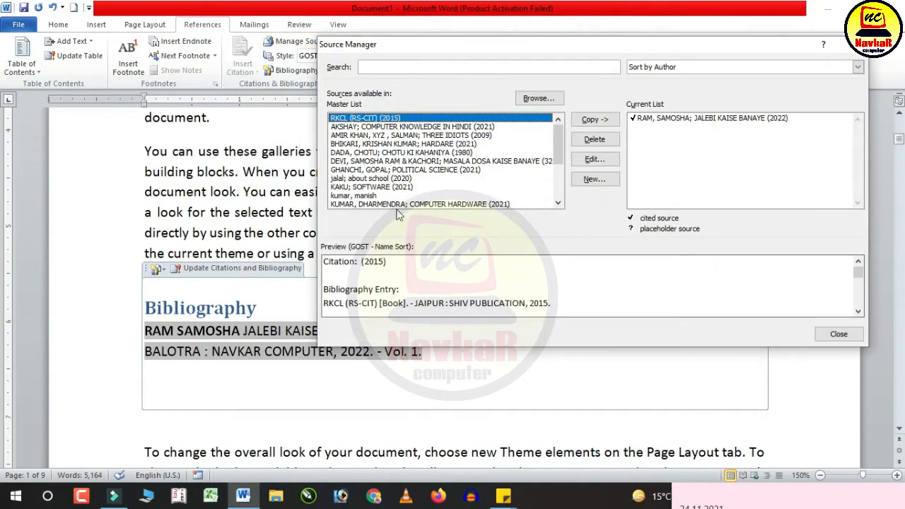
left_click(439, 126)
left_click(438, 143)
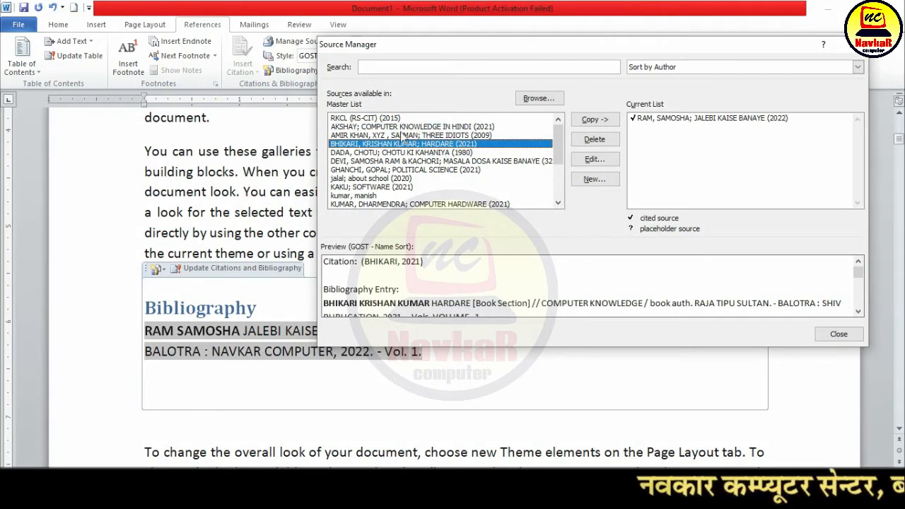
left_click(415, 126)
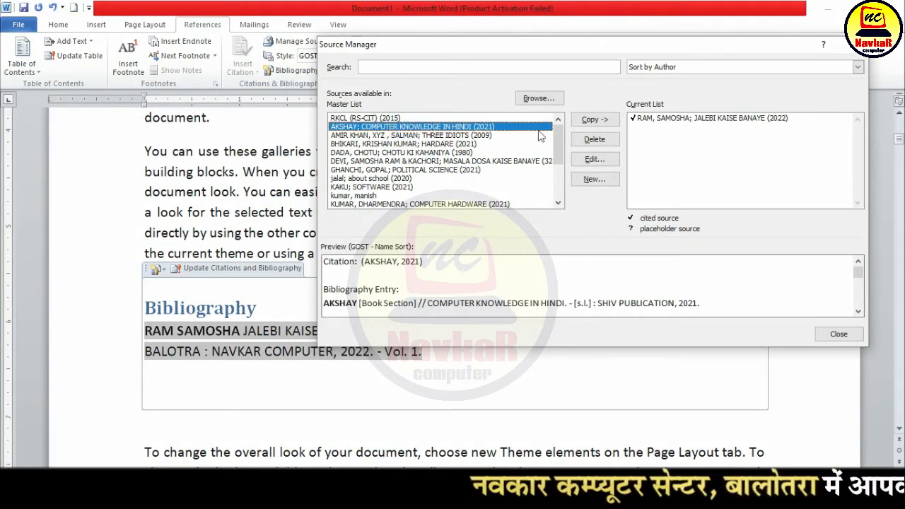
left_click(594, 120)
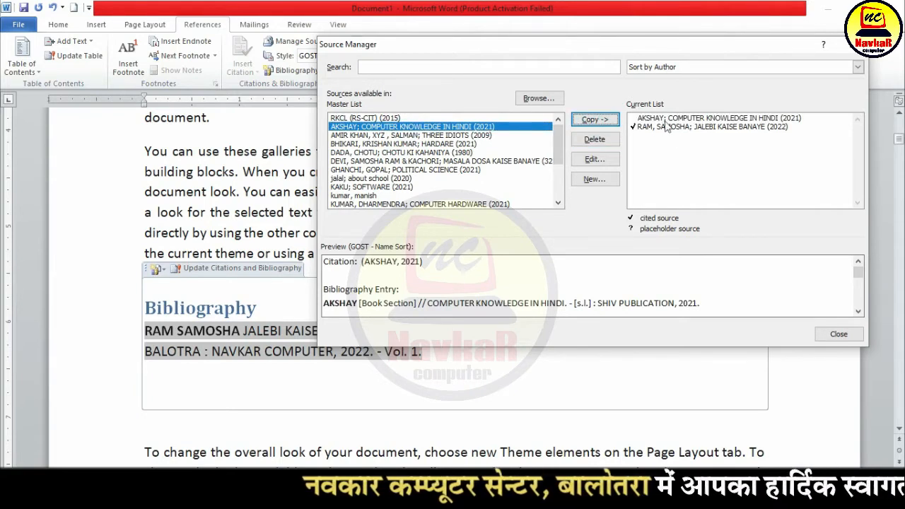
- Copy the "HARDARE (2021)" source to the current list and delete it from that list
left_click(389, 135)
left_click(385, 143)
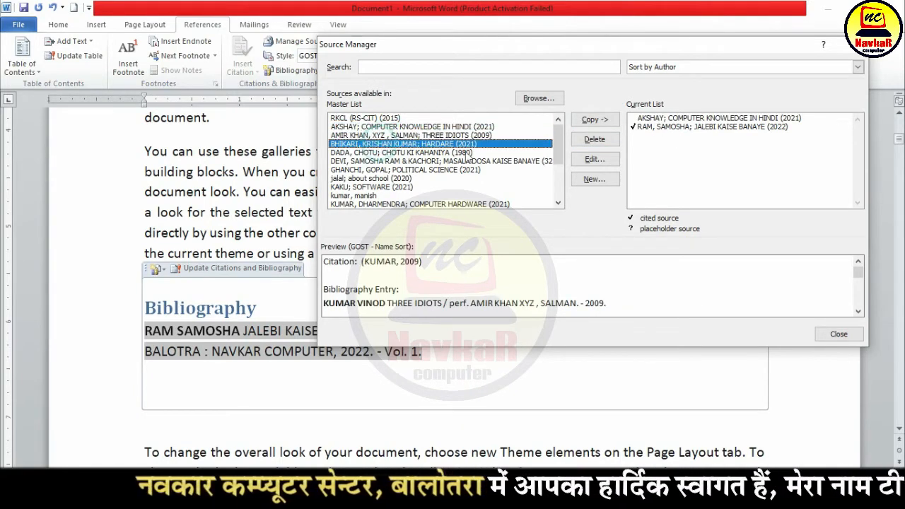
left_click(588, 123)
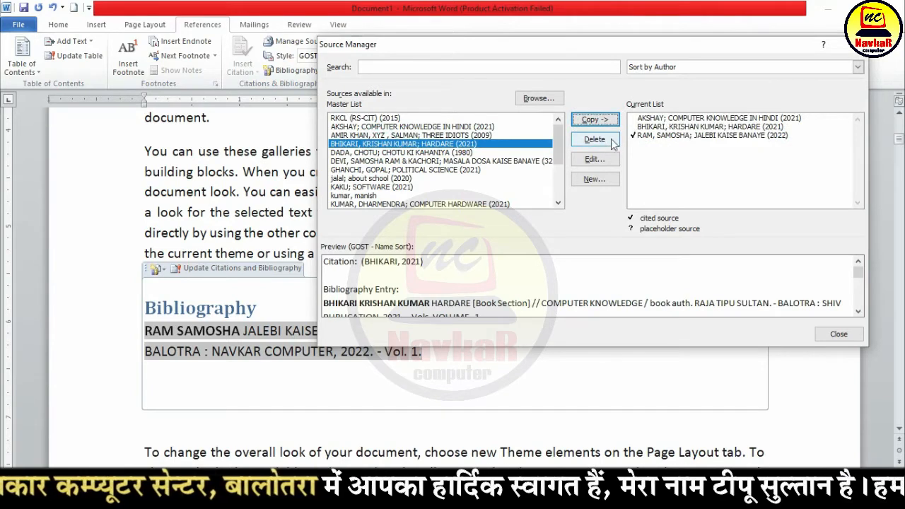
left_click(661, 128)
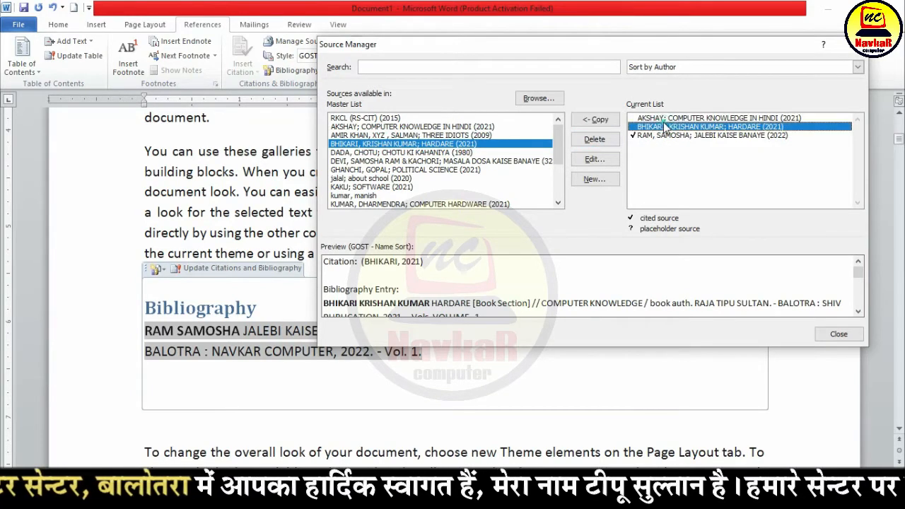
left_click(594, 140)
- View the blank form for creating another source, cancel it and close the Source Manager
left_click(596, 161)
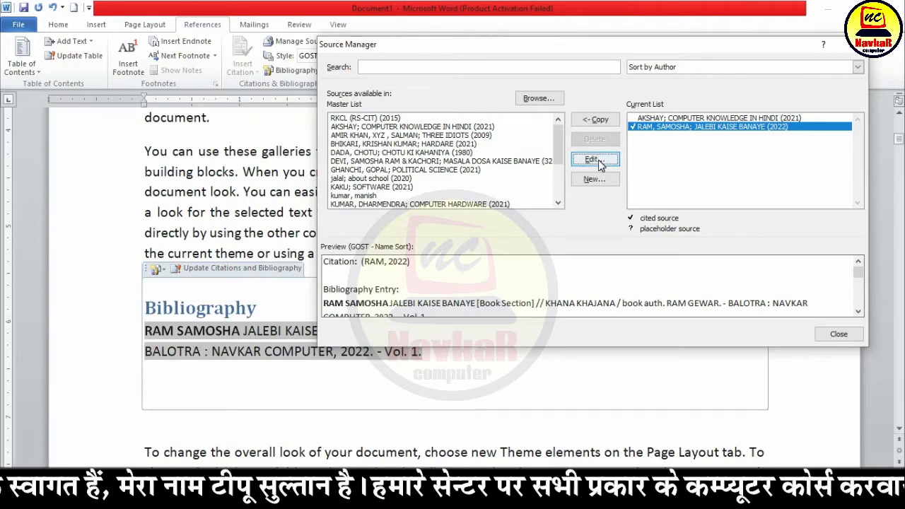
left_click(598, 180)
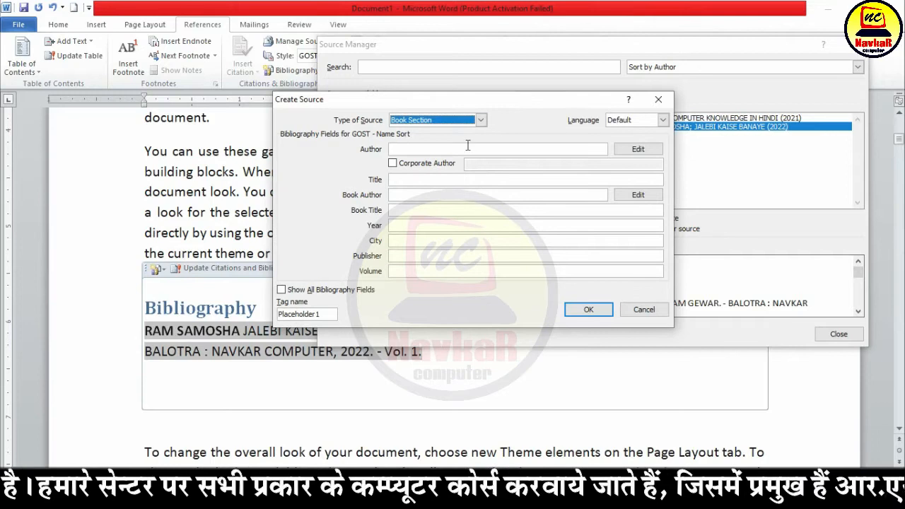
left_click(643, 310)
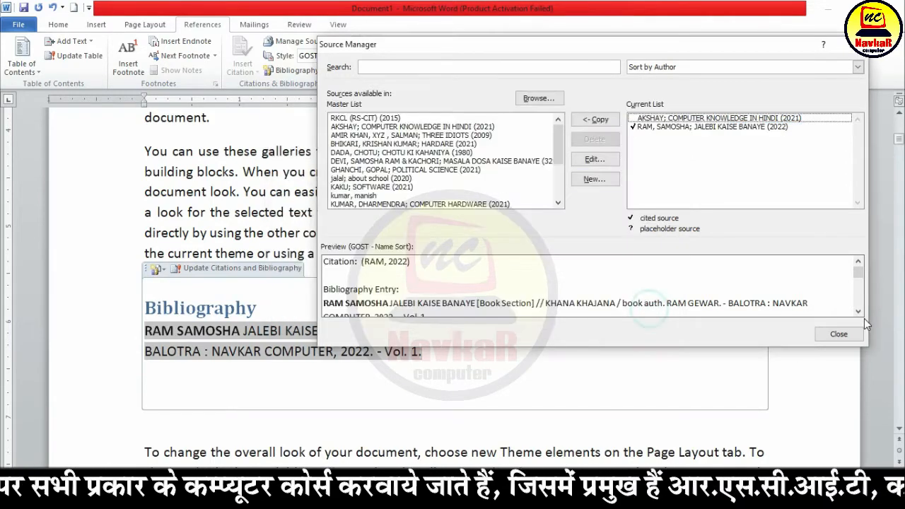
left_click(837, 332)
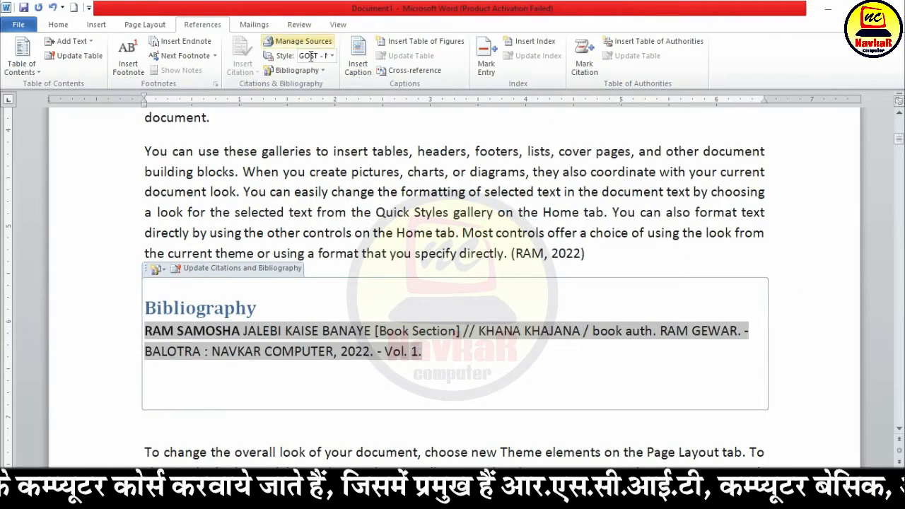
- Try the GB7714 2005 and MLA Sixth Edition citation styles on the bibliography
left_click(280, 353)
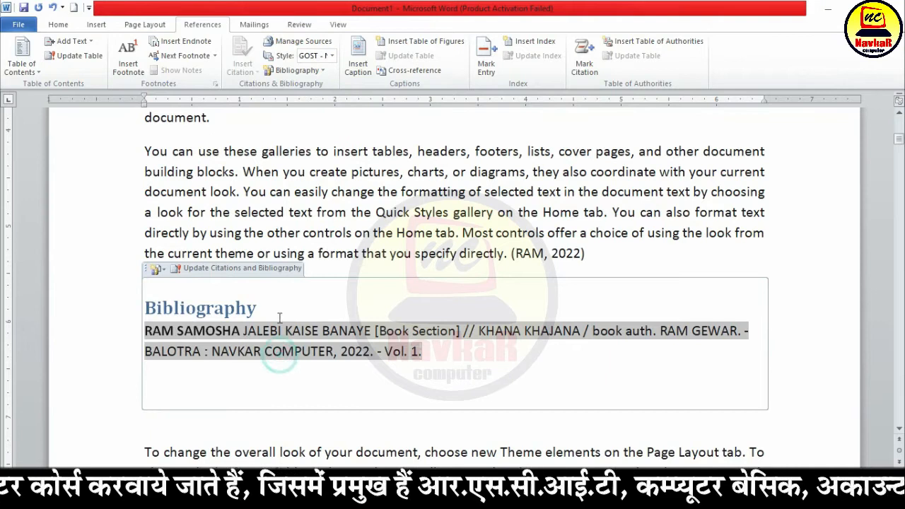
left_click(332, 55)
left_click(332, 92)
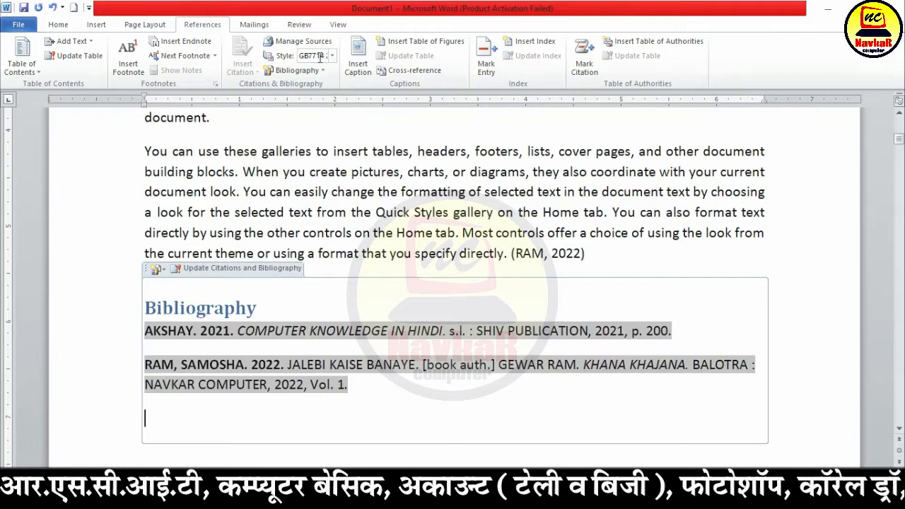
left_click(332, 57)
left_click(354, 148)
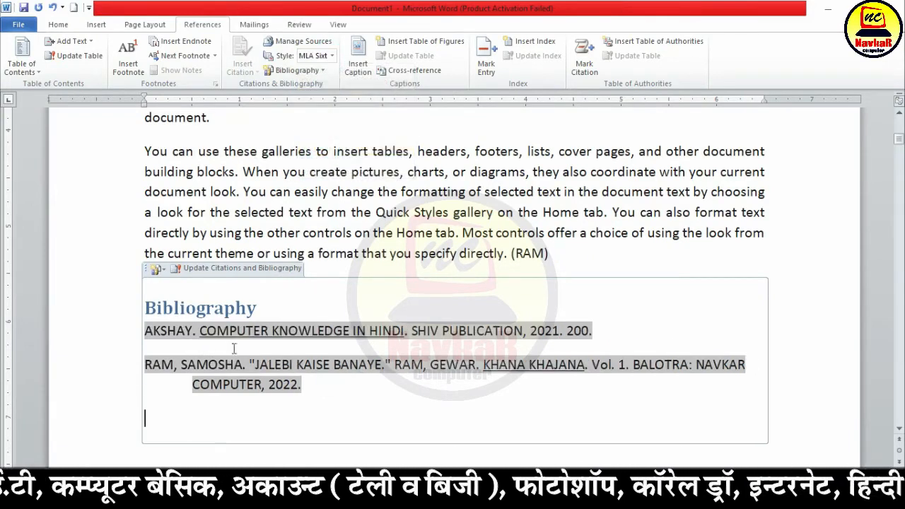
- Set the citation style to GOST - Title Sort and reapply the built-in Bibliography
left_click(336, 58)
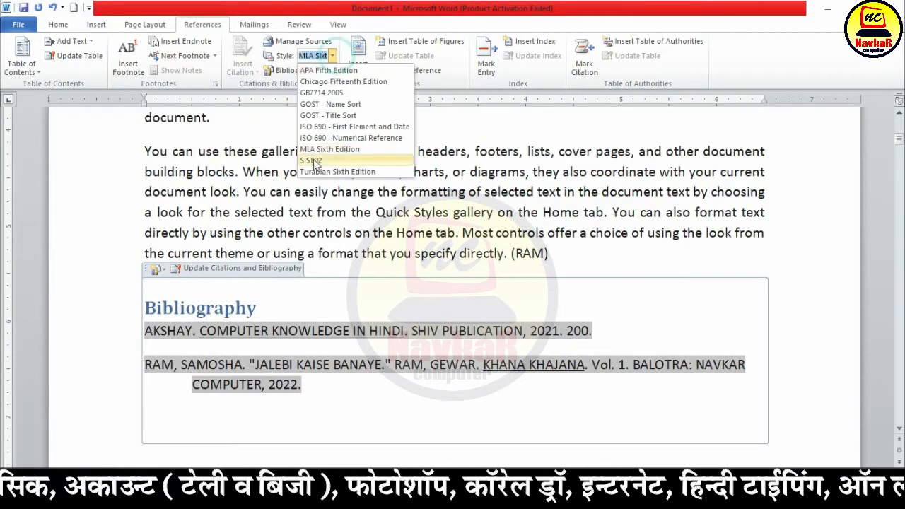
left_click(331, 121)
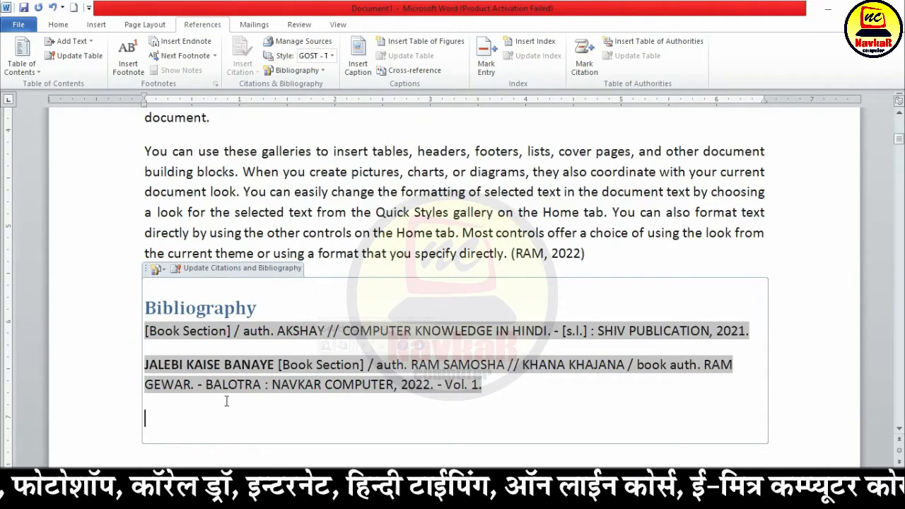
left_click(301, 74)
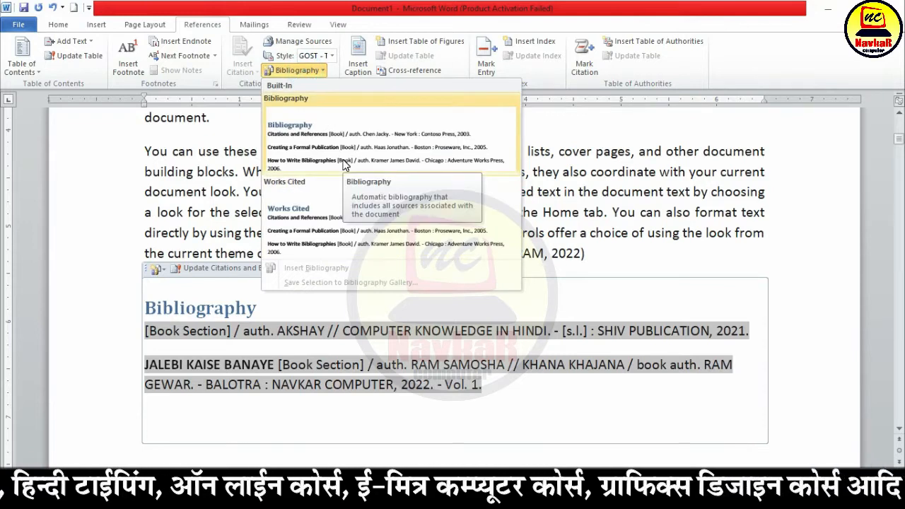
left_click(344, 164)
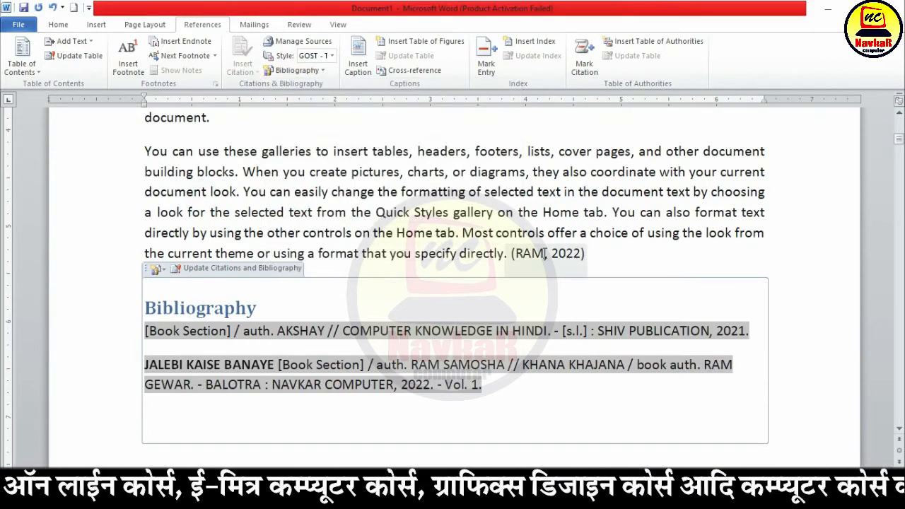
- Add two empty paragraphs before the paragraph starting "When you create pictures, charts, or diagrams", past the bibliography
left_click(590, 255)
scroll(381, 276, "up", 10)
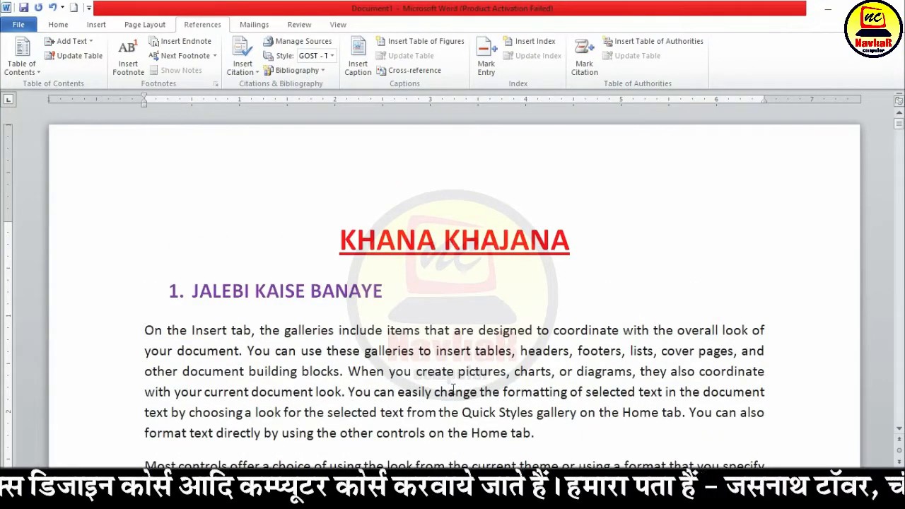
scroll(453, 388, "down", 3)
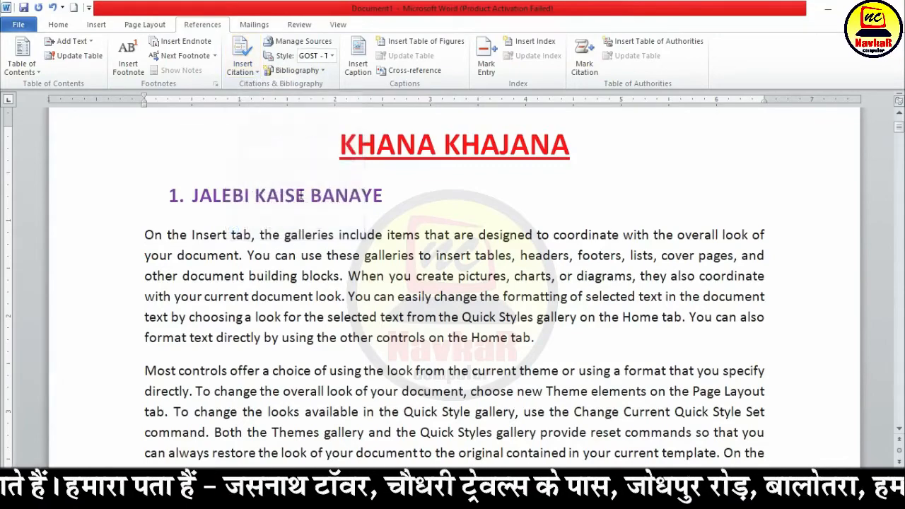
scroll(358, 296, "down", 8)
scroll(358, 296, "down", 1)
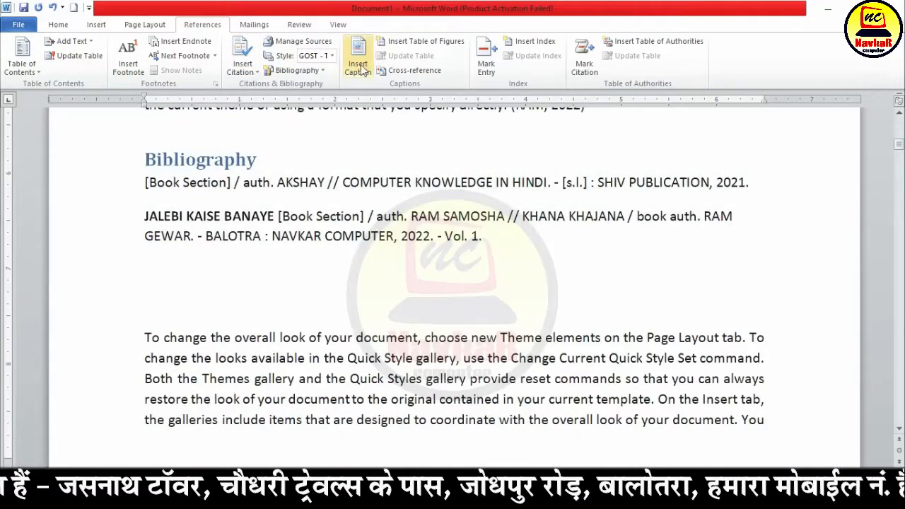
scroll(353, 262, "down", 5)
scroll(286, 342, "down", 6)
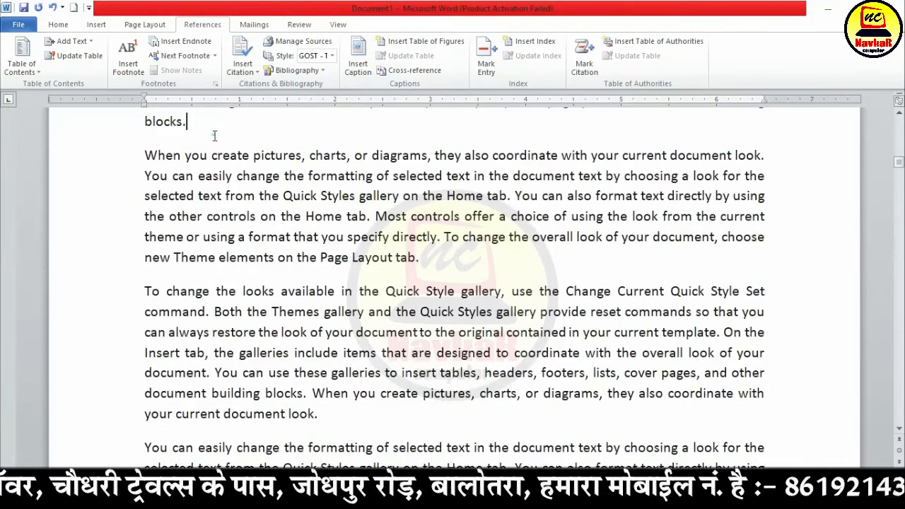
key("Return")
key("Return")
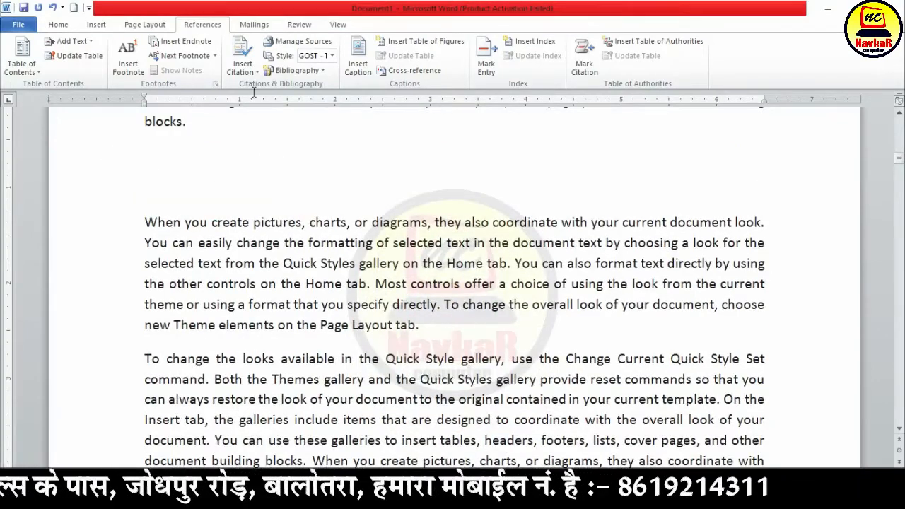
- Insert the picture 88bf63152535d04f73ad2ff2c0f19f3f.jpg from the Pictures folder at the empty paragraph
left_click(96, 26)
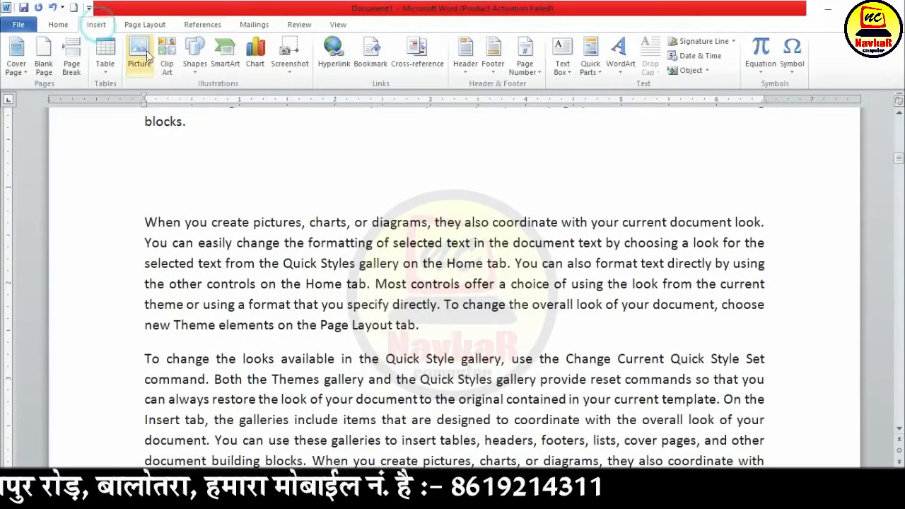
left_click(144, 67)
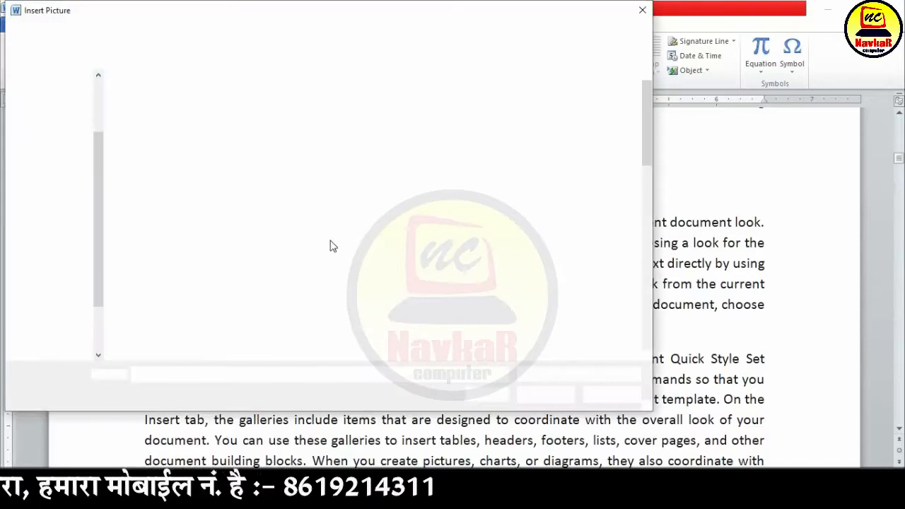
left_click(307, 225)
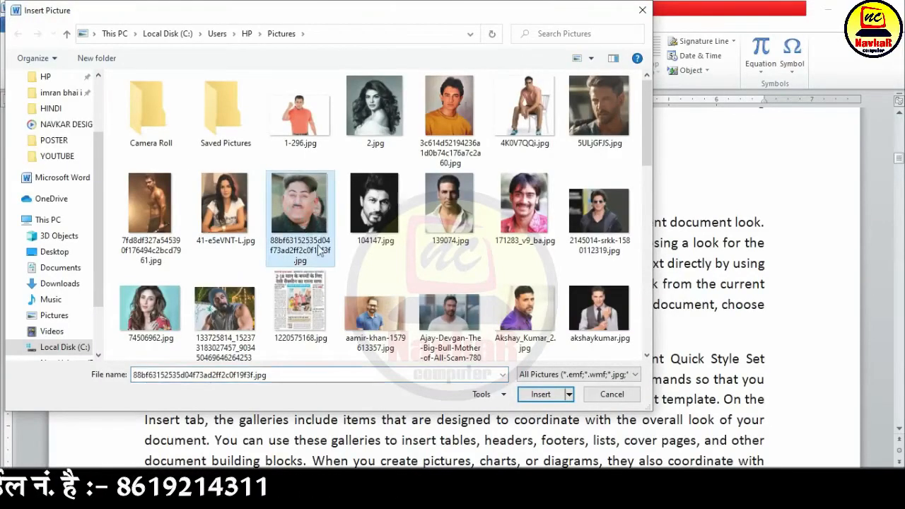
left_click(541, 393)
scroll(452, 325, "down", 5)
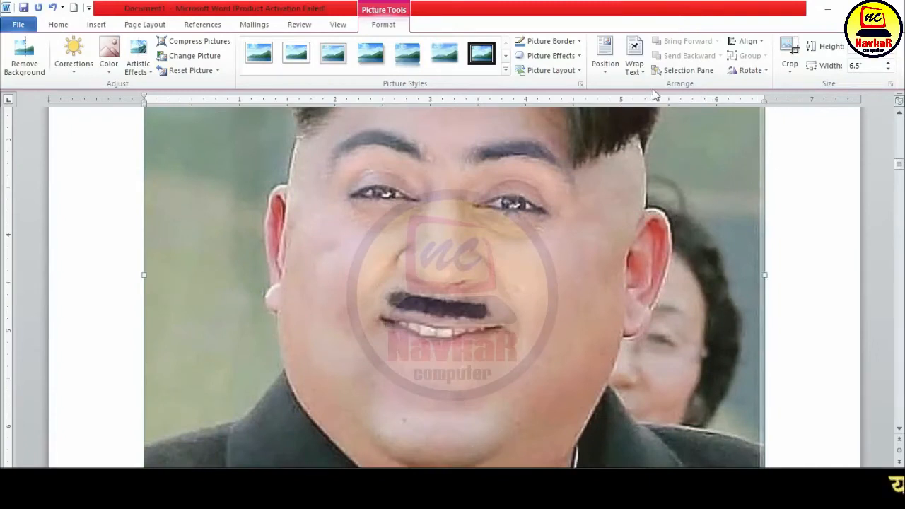
- Set Square text wrapping on the inserted picture and shrink it proportionally to about 2.96" wide
left_click(634, 63)
left_click(675, 110)
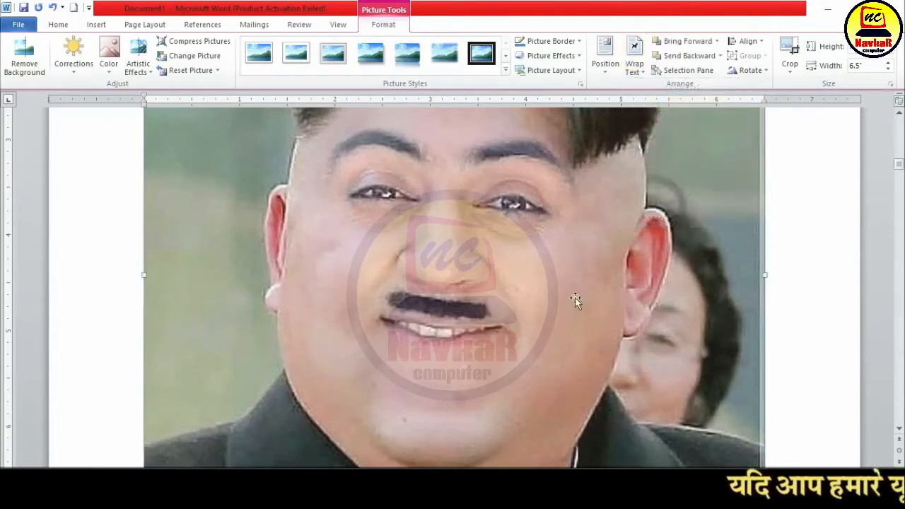
scroll(575, 299, "down", 5)
left_click(768, 373)
left_click(735, 337)
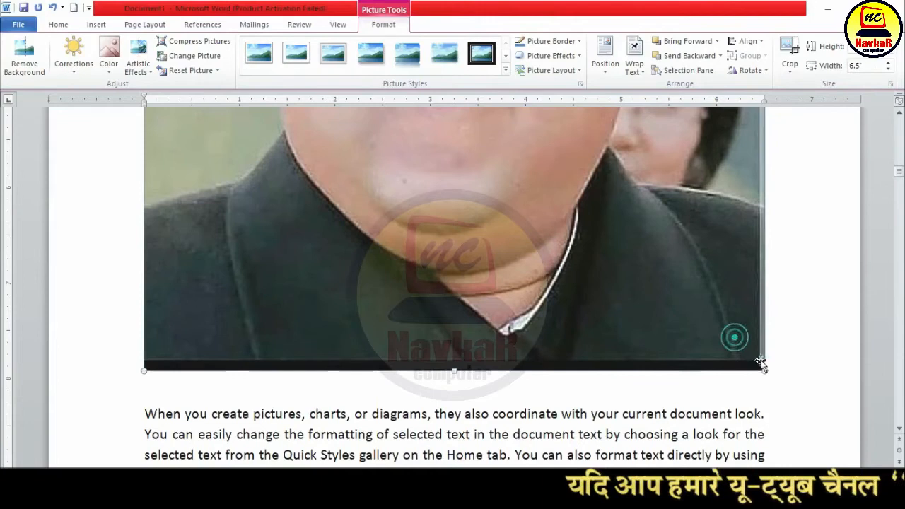
left_click_drag(763, 370, 579, 313)
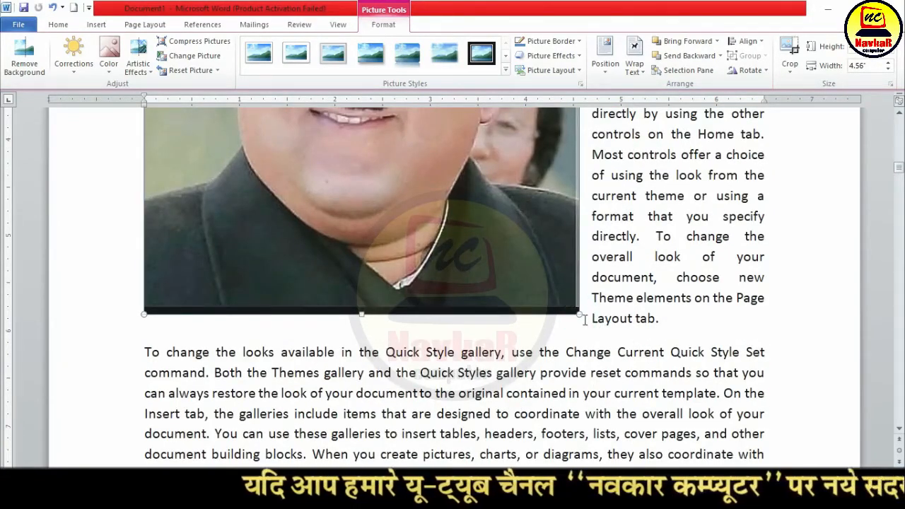
left_click_drag(579, 313, 426, 255)
- Shrink the picture further to about 2.02" wide and shift it slightly down, beneath the first line of the adjacent paragraph
scroll(322, 201, "up", 5)
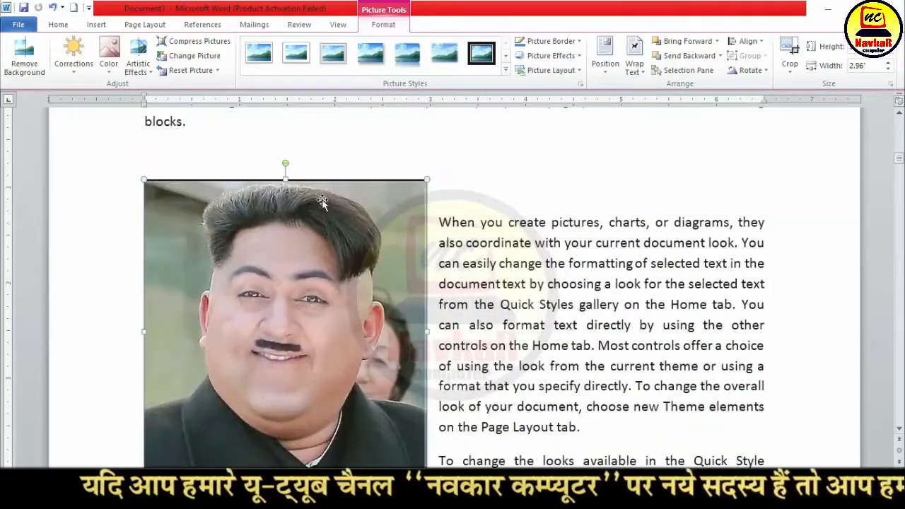
scroll(427, 341, "down", 3)
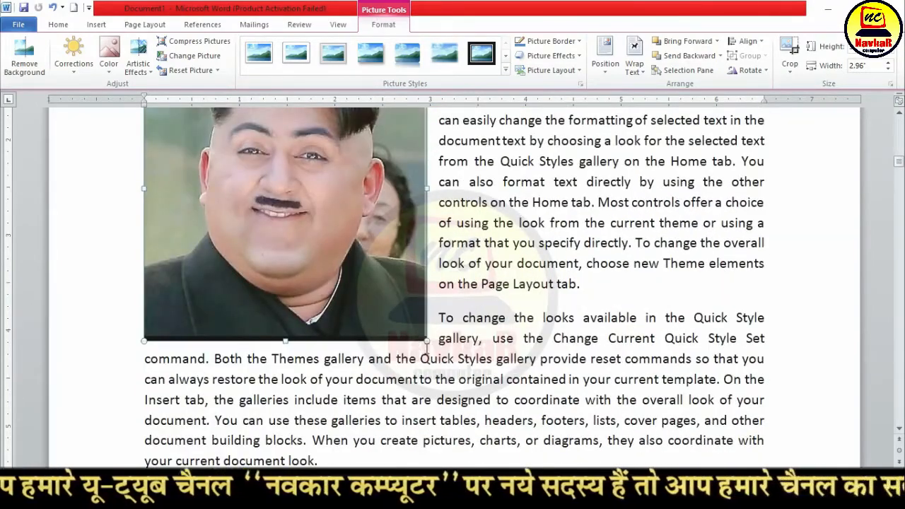
left_click_drag(426, 341, 336, 301)
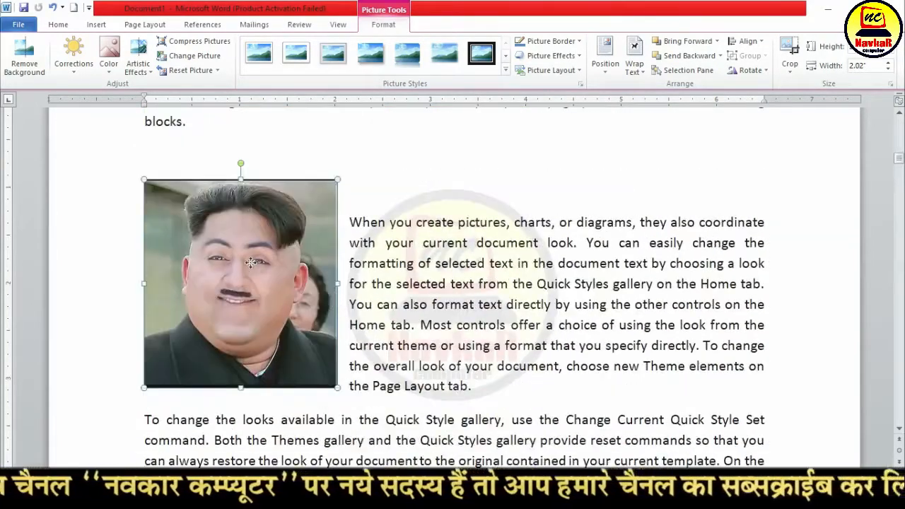
left_click_drag(251, 263, 259, 296)
- Add two empty paragraphs before the paragraph starting "Most controls offer a choice" on the next page
scroll(345, 273, "down", 12)
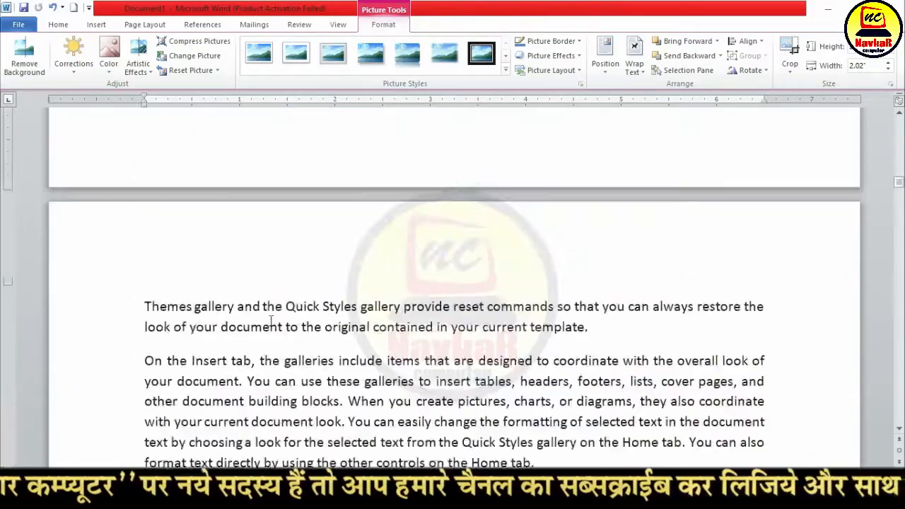
left_click(559, 168)
key("Return")
key("Return")
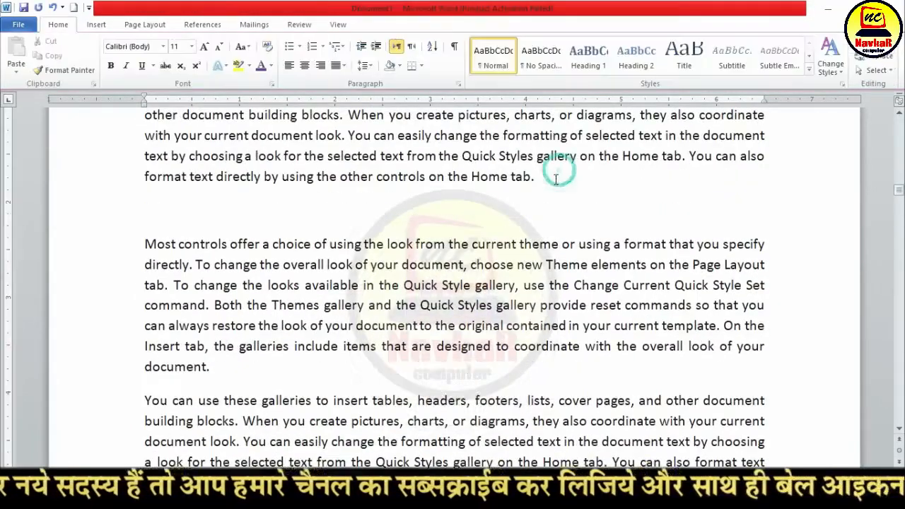
- Insert the picture jetha8.jpg from the Pictures folder at the empty paragraph
left_click(99, 24)
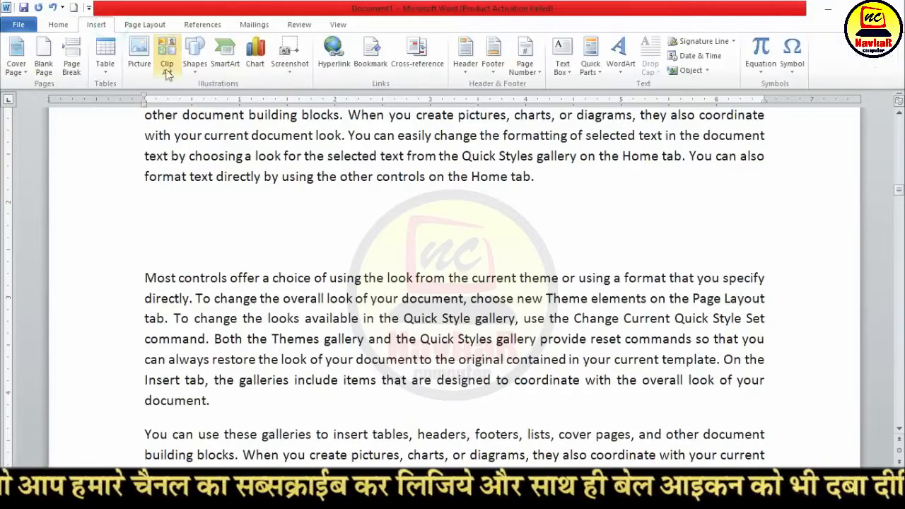
left_click(137, 44)
left_click(521, 212)
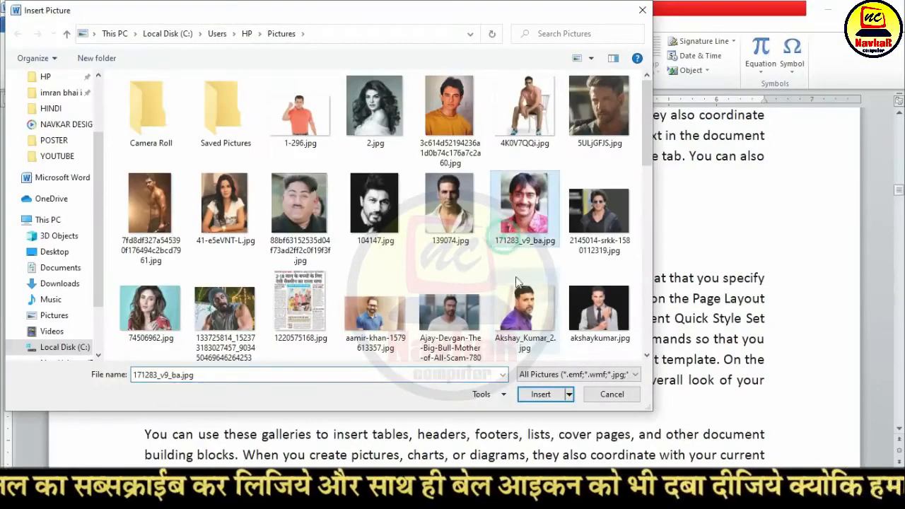
scroll(509, 269, "down", 5)
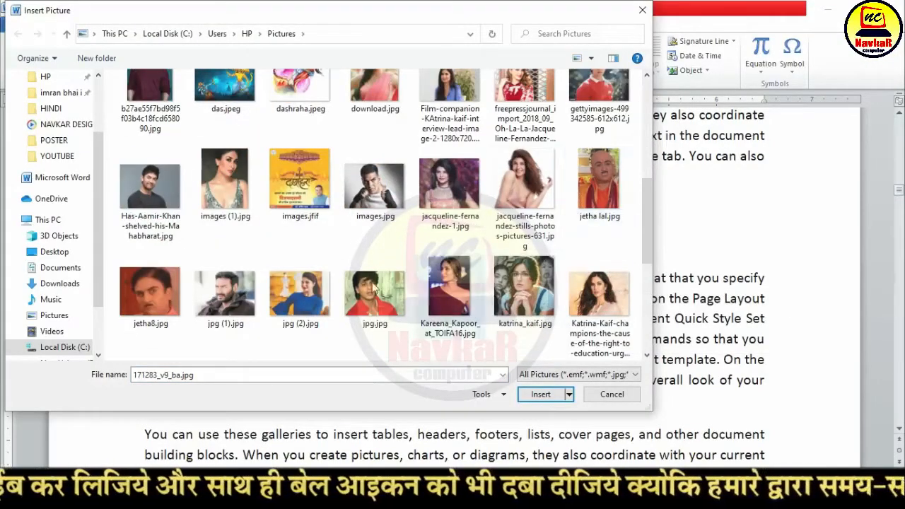
scroll(368, 212, "down", 1)
double_click(158, 200)
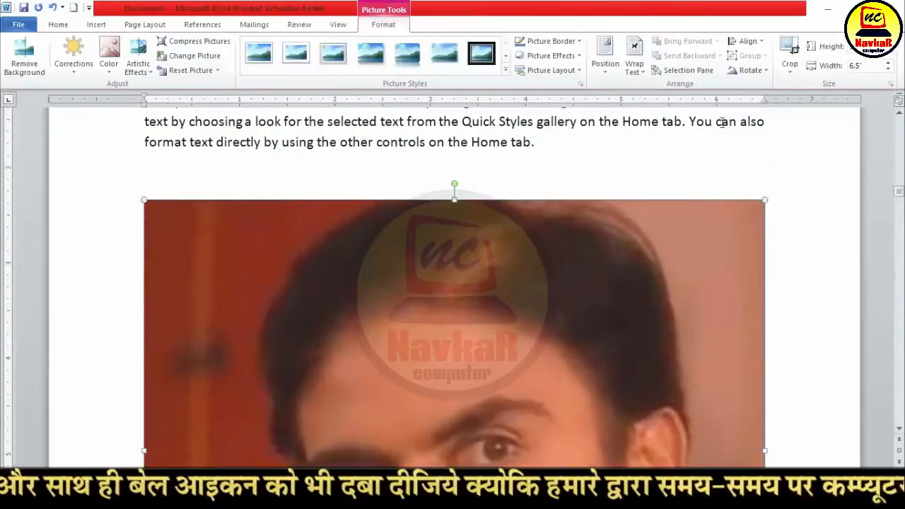
- Set Square text wrapping on the red-background picture and shrink it to about 1.69" wide
left_click(634, 58)
left_click(655, 106)
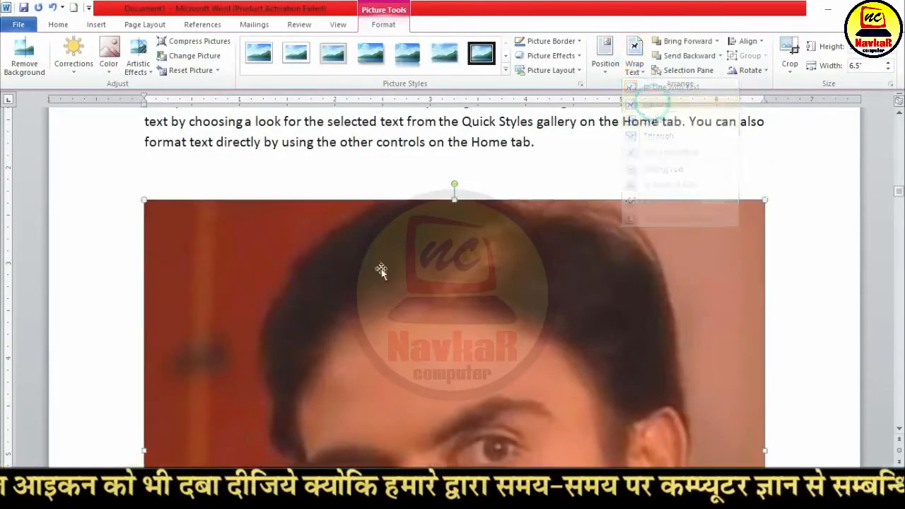
scroll(681, 388, "down", 7)
scroll(725, 392, "up", 3)
scroll(740, 436, "down", 3)
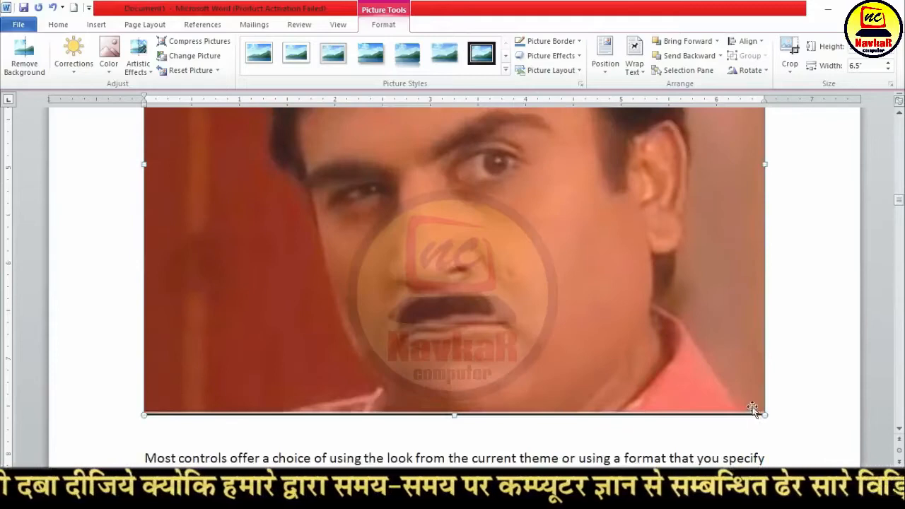
left_click_drag(764, 416, 252, 169)
scroll(452, 289, "up", 4)
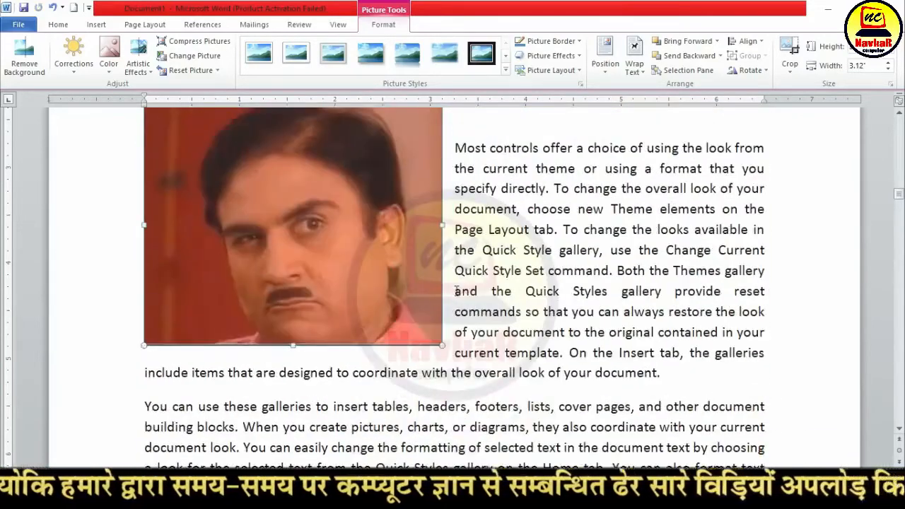
left_click_drag(446, 347, 258, 348)
scroll(282, 244, "up", 4)
- Add an empty paragraph before "You can easily change the formatting" on the following page and insert main-qimg-04c2de3d193d4c60c0ffdfae30e83032.jpg there
scroll(317, 318, "down", 15)
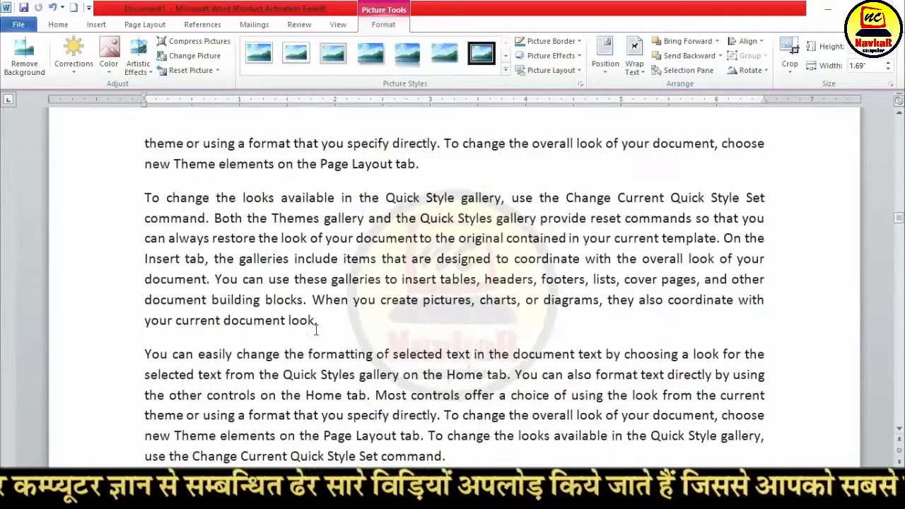
left_click(359, 269)
key("Return")
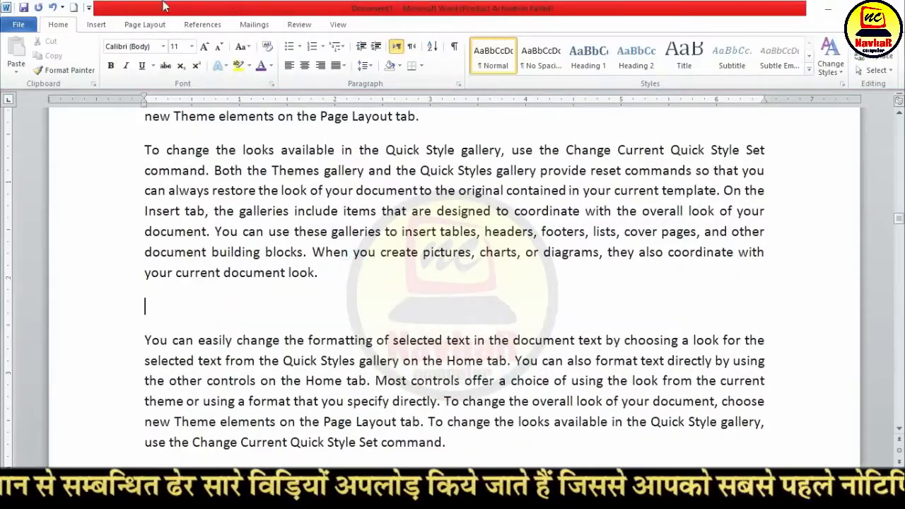
left_click(96, 24)
left_click(139, 57)
left_click(505, 226)
scroll(561, 287, "down", 10)
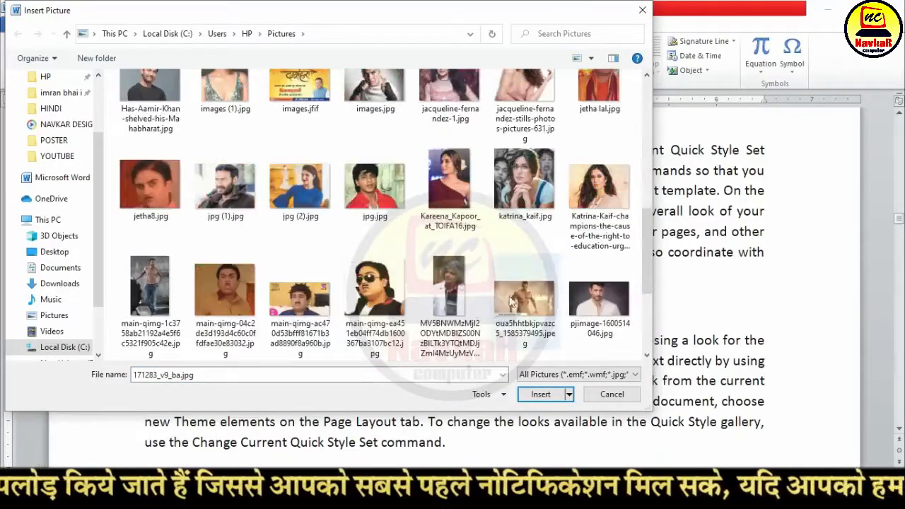
double_click(242, 292)
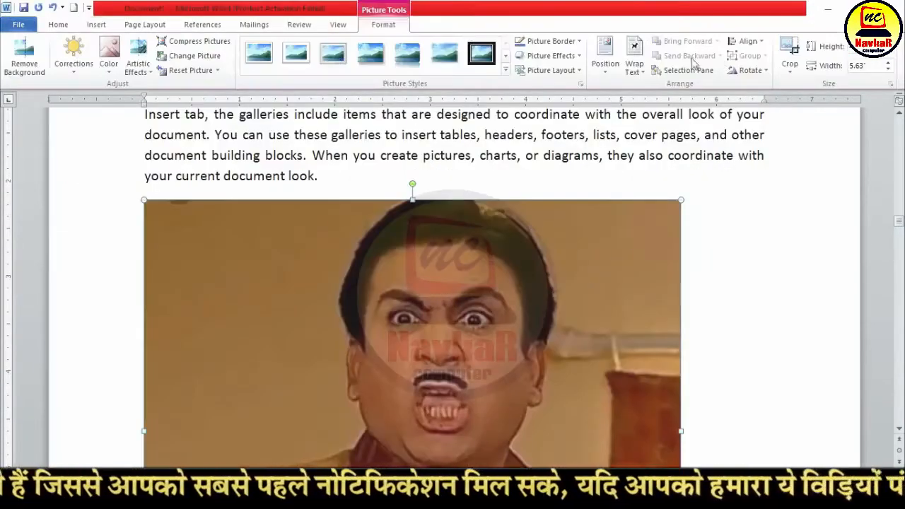
- Wrap text around the third picture as Square, shrink it to about 3.15" wide and place it beneath the paragraph's first line
left_click(634, 56)
left_click(654, 104)
scroll(601, 316, "down", 4)
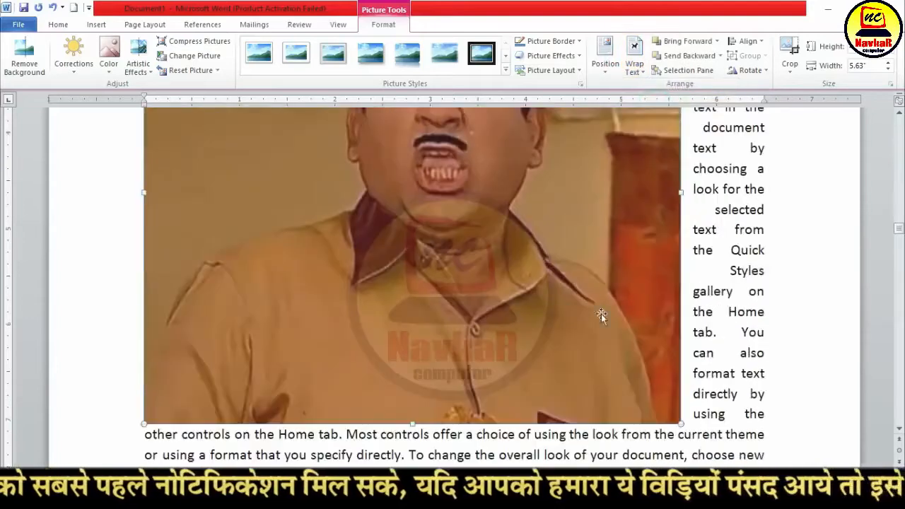
left_click_drag(681, 423, 259, 220)
scroll(357, 285, "up", 3)
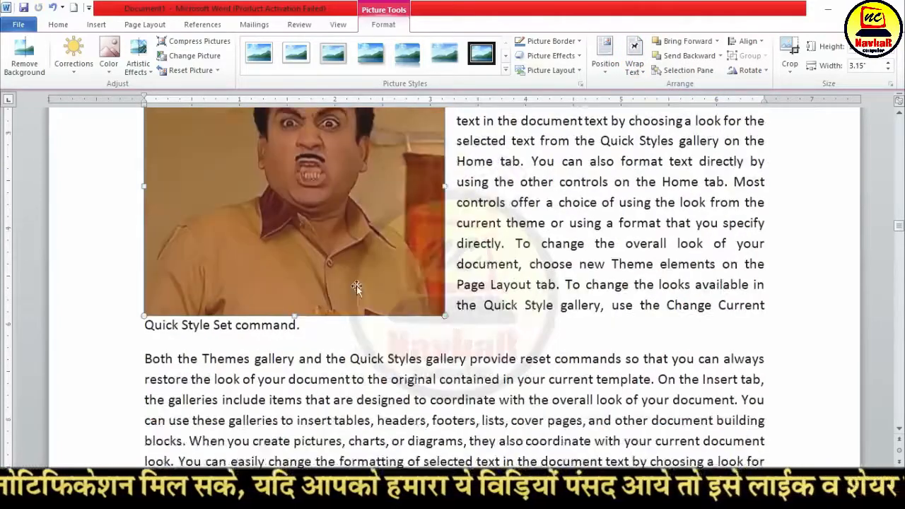
left_click_drag(324, 203, 342, 276)
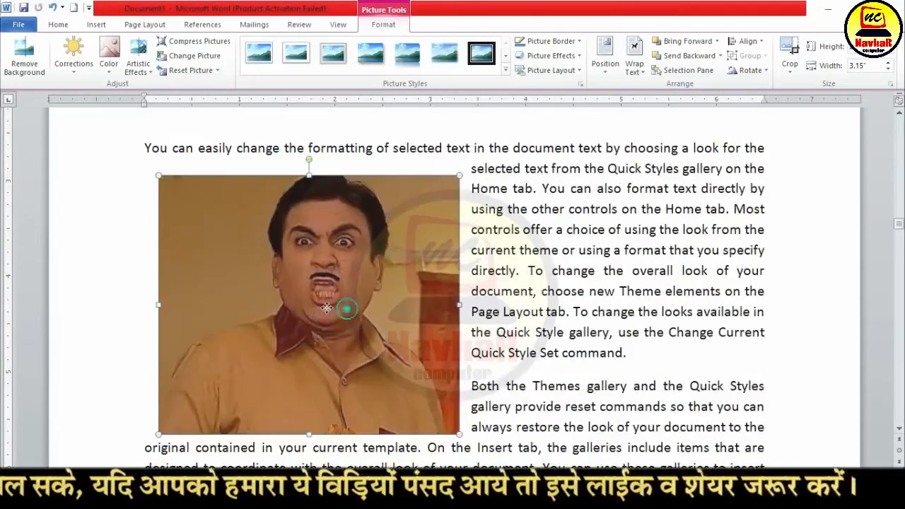
left_click_drag(346, 308, 326, 308)
- Caption the first picture "Figure 1JETHALAL", using the Figure label below the selected item
scroll(359, 305, "down", 1)
scroll(359, 303, "up", 8)
scroll(439, 344, "down", 10)
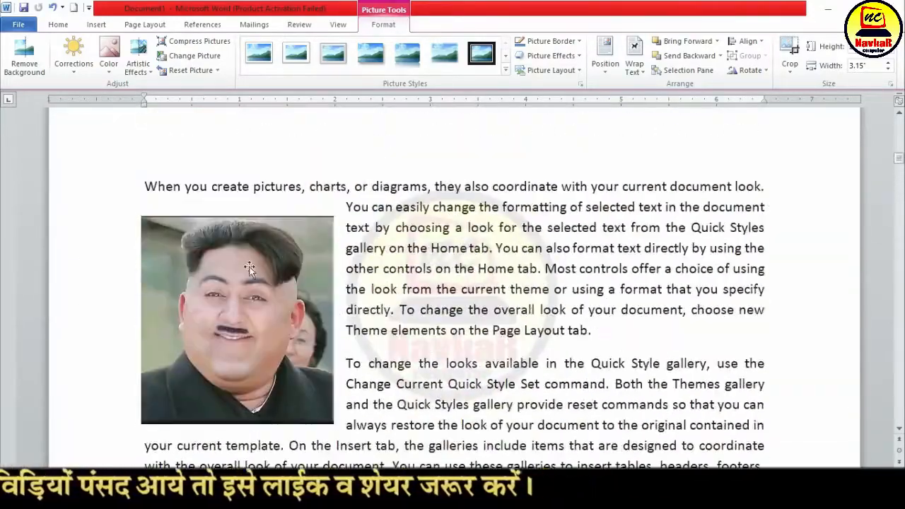
left_click(249, 267)
left_click(191, 24)
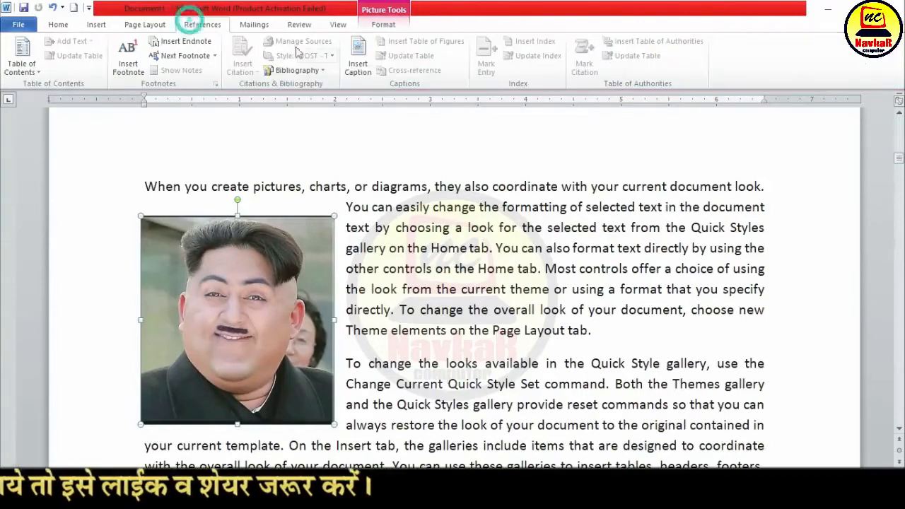
left_click(359, 52)
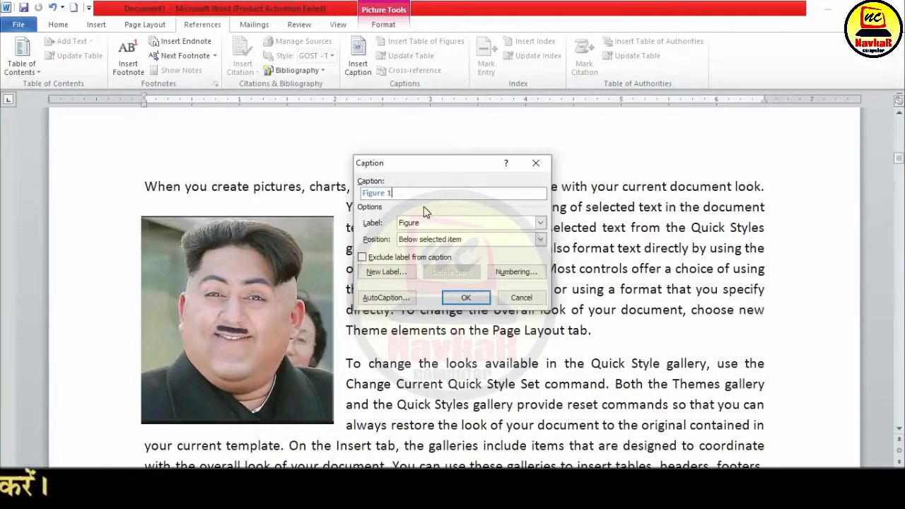
type("JETHALAL")
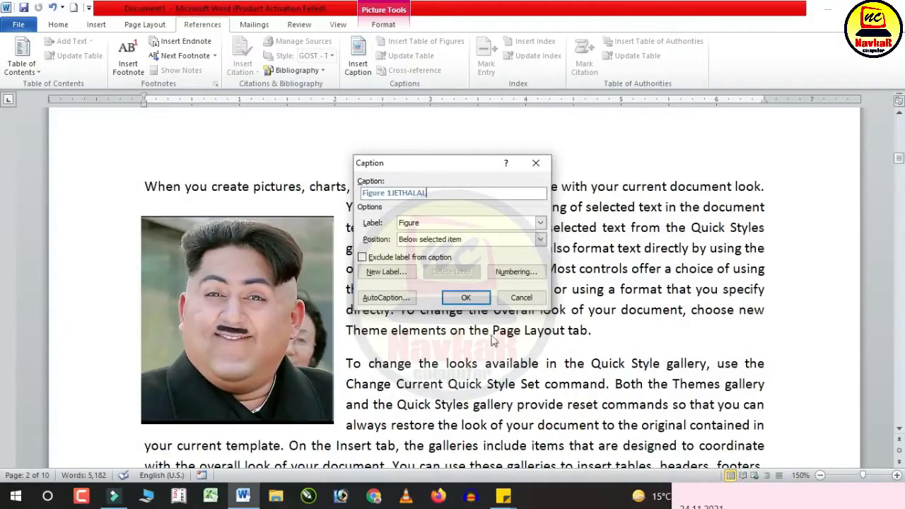
left_click(466, 297)
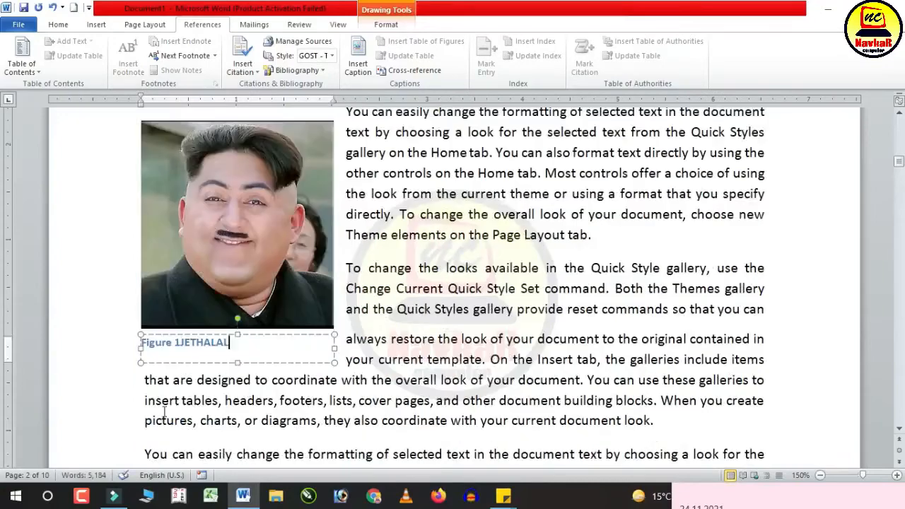
- Caption the second picture, with the red background, "Figure 2BABITA JI" below the selected item
scroll(209, 361, "down", 20)
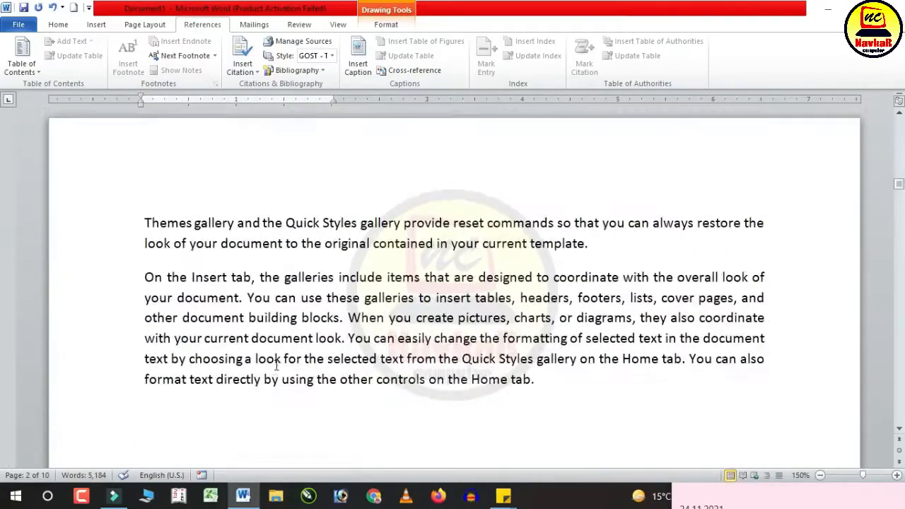
left_click(265, 282)
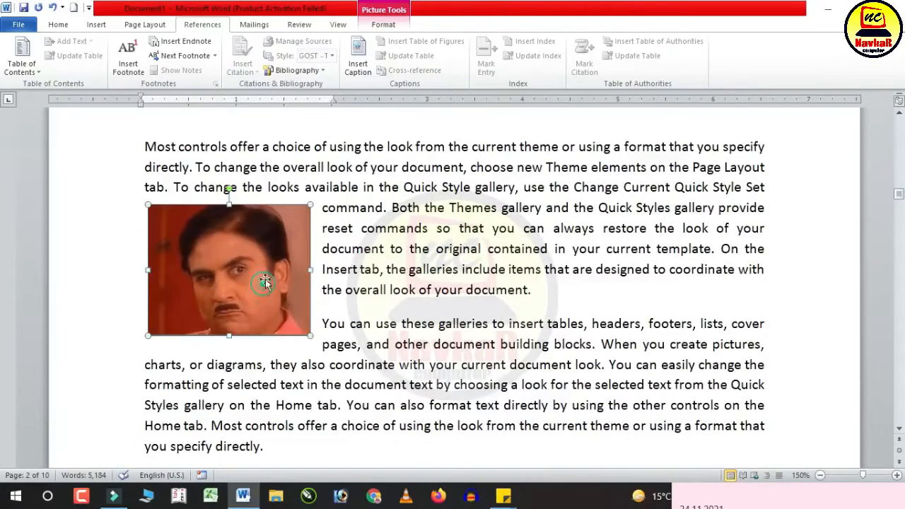
left_click(358, 63)
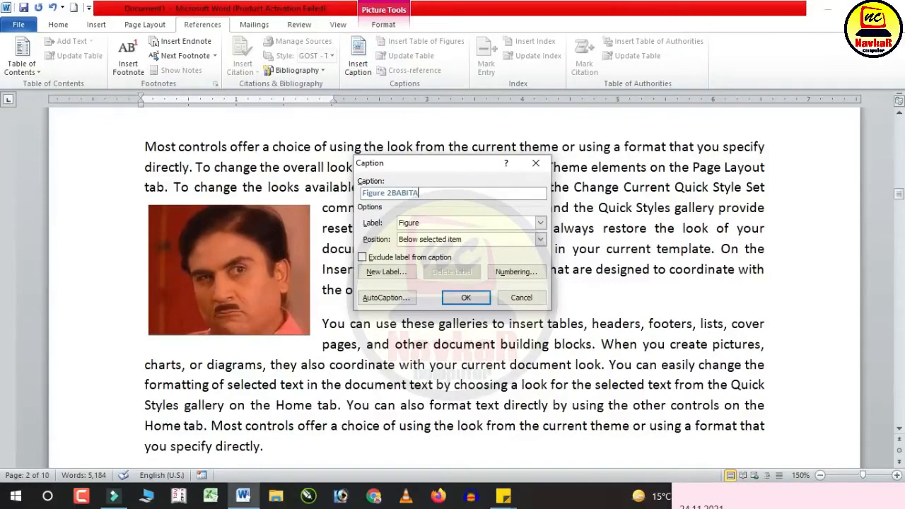
type("BABITA JI")
left_click(466, 297)
- Caption the third picture "Figure 3DAYA", using the Figure label below the selected item
scroll(318, 309, "down", 5)
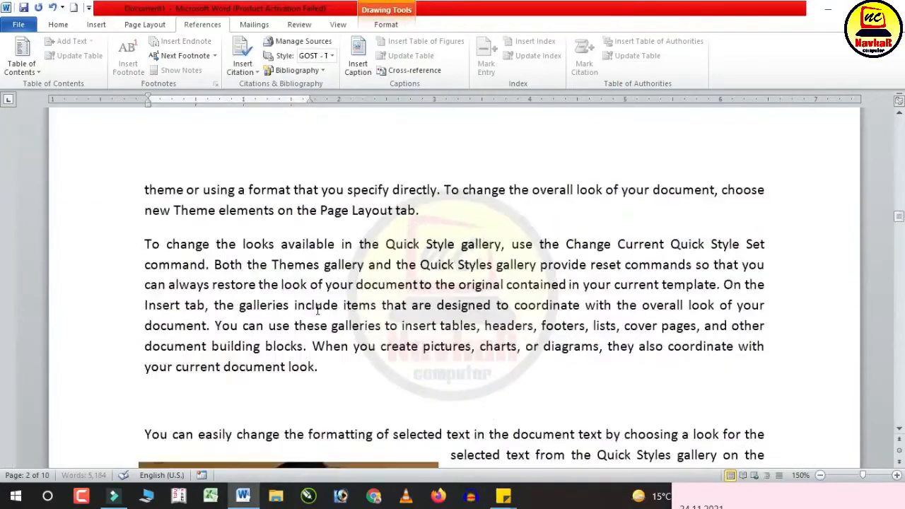
scroll(317, 308, "down", 4)
left_click(311, 300)
left_click(362, 58)
type("DAYA")
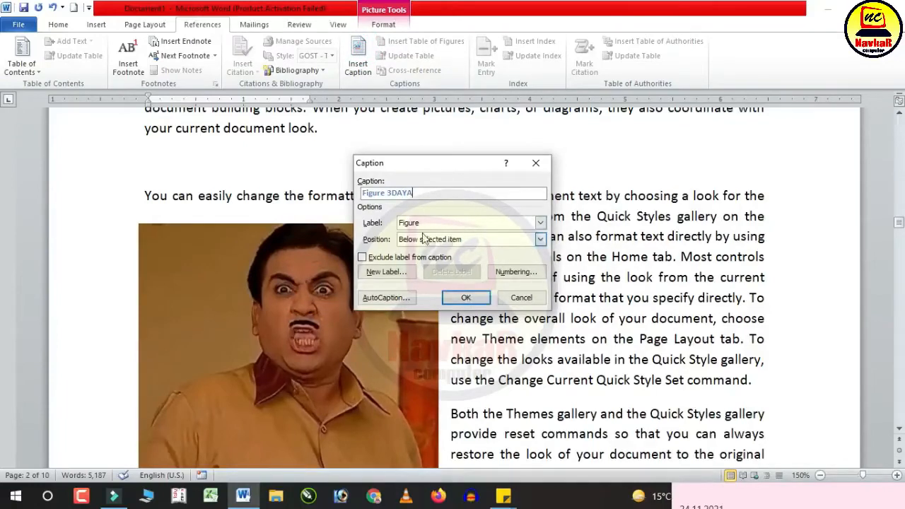
left_click(466, 297)
- Insert a page break before the KHANA KHAJANA title to add an empty page at the document's start
scroll(308, 291, "up", 7)
scroll(309, 291, "down", 20)
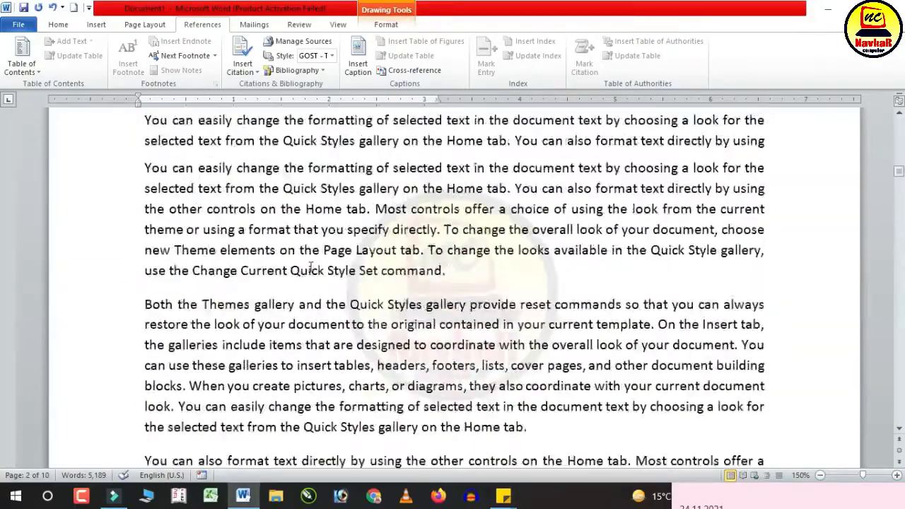
scroll(307, 268, "up", 15)
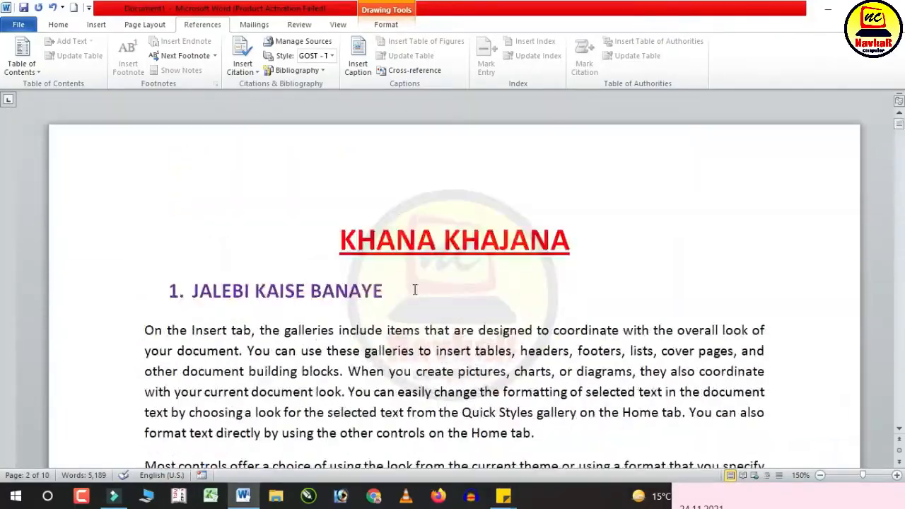
left_click(323, 219)
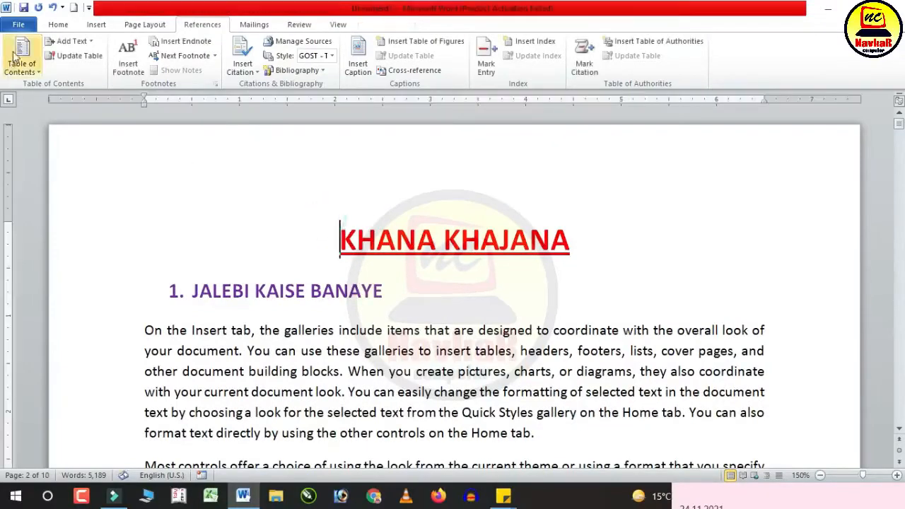
left_click(96, 24)
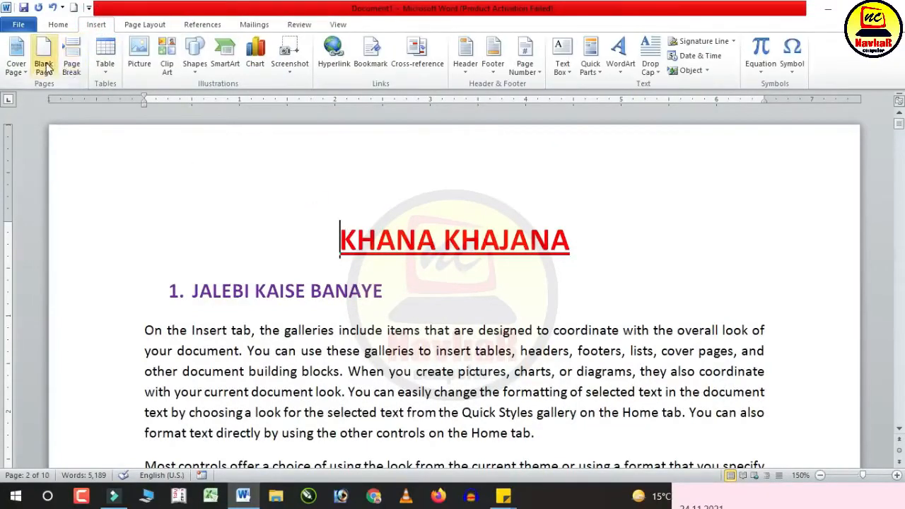
left_click(73, 62)
scroll(282, 243, "up", 2)
- Clear the formatting of the empty line on the new first page
left_click(229, 223)
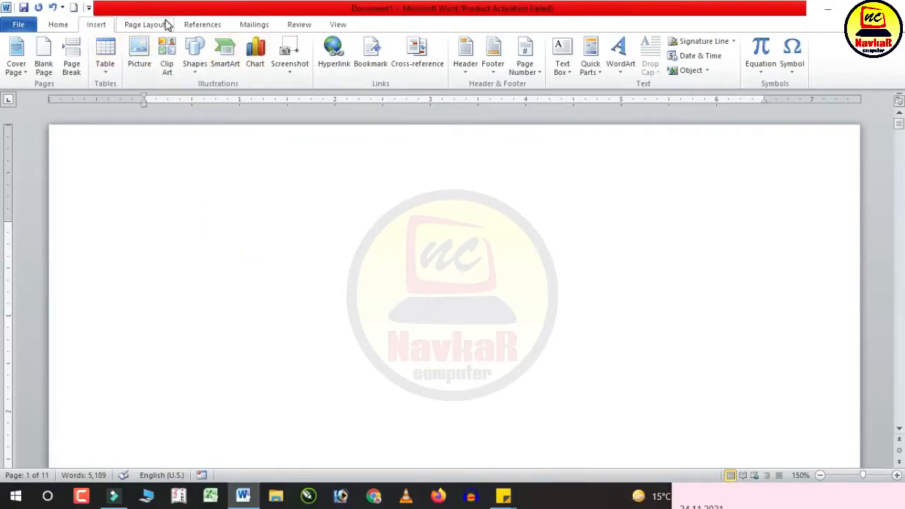
left_click(208, 24)
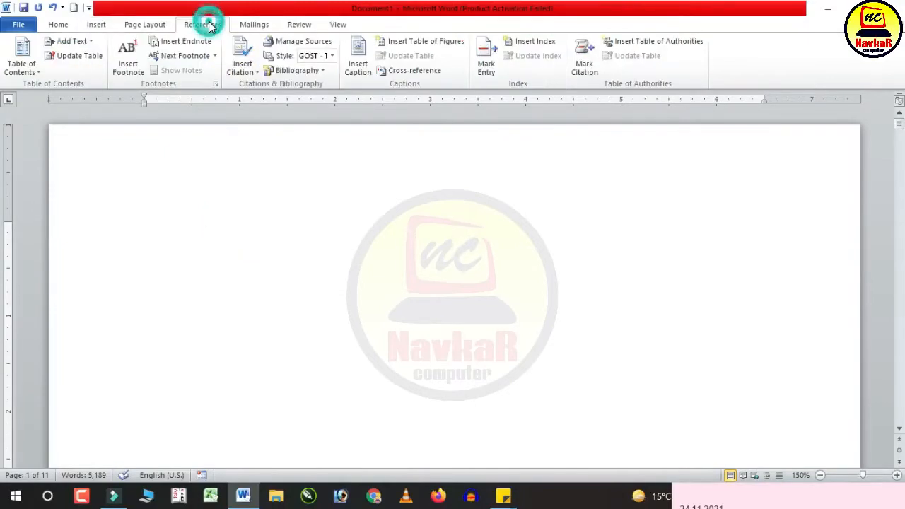
left_click(59, 25)
left_click(266, 46)
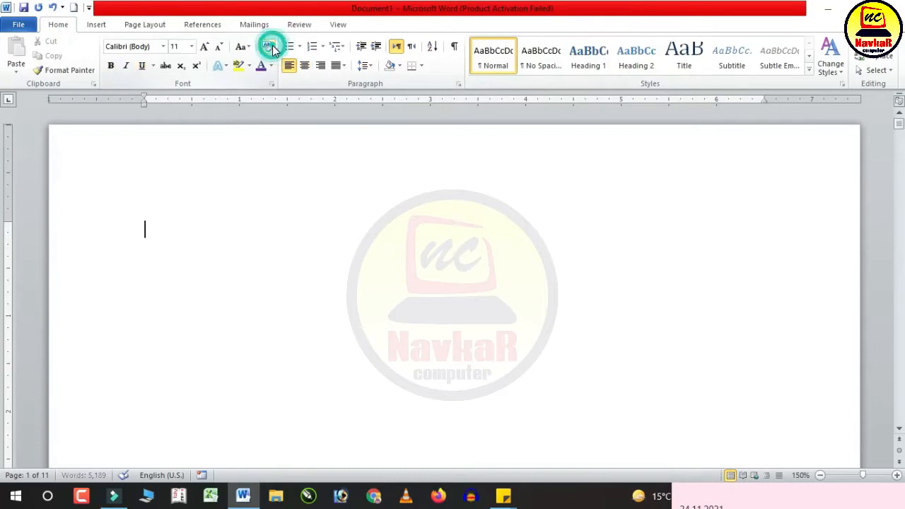
- Insert a table of figures on the first page using the Figure caption label, the From template format and right-aligned page numbers
left_click(206, 24)
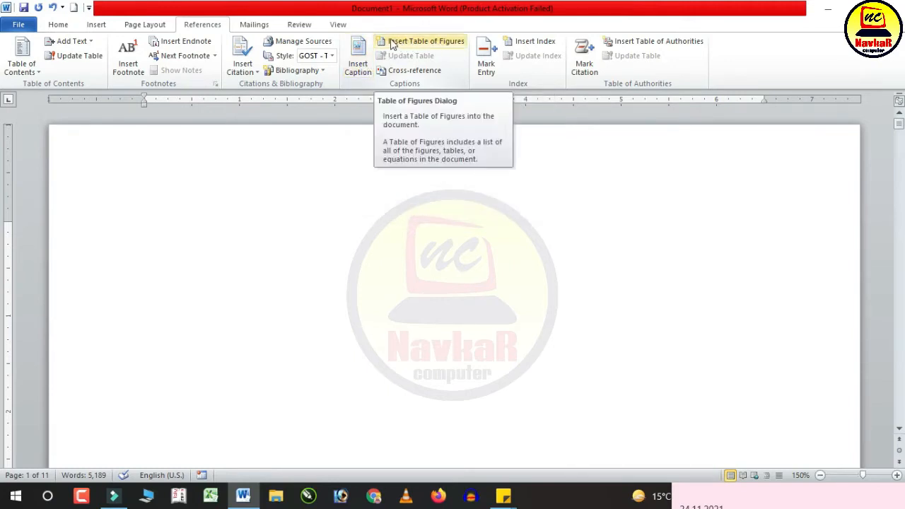
left_click(440, 45)
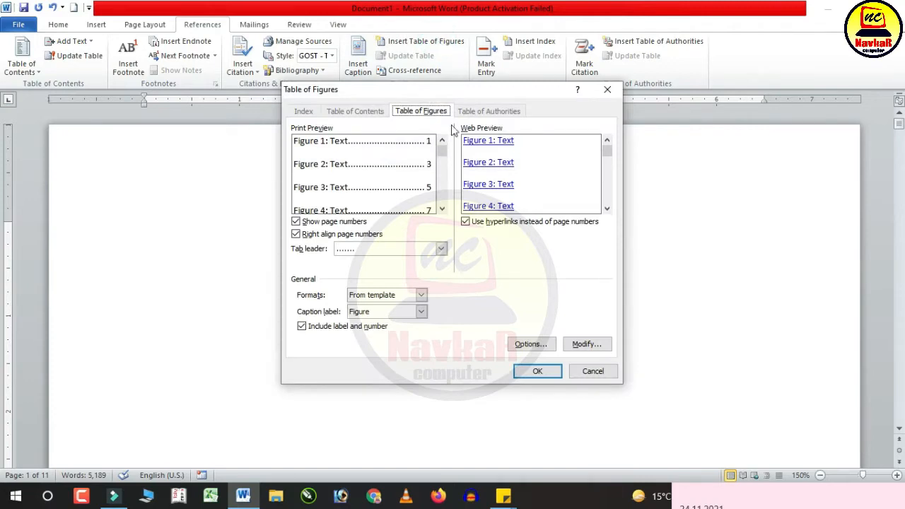
left_click(540, 373)
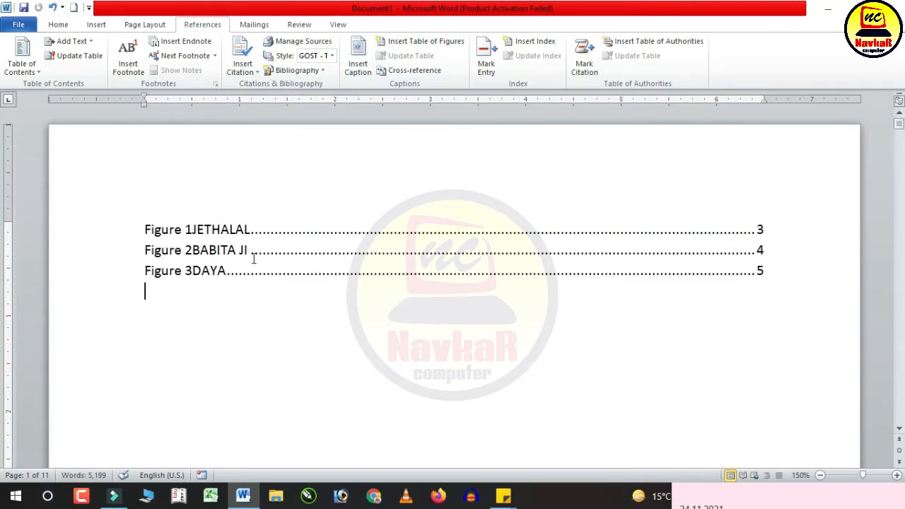
- Follow the table of figures links to Figure 3DAYA and Figure 2BABITA JI, returning to the table after each
left_click(287, 252)
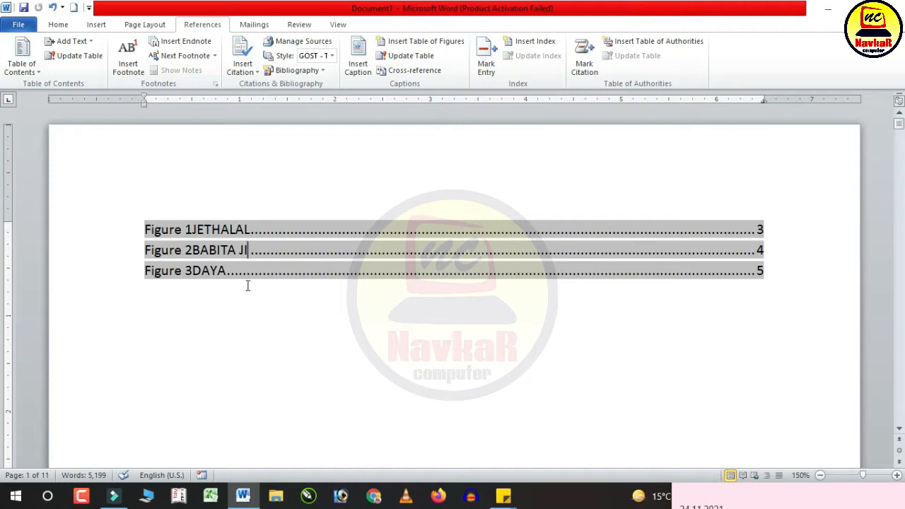
left_click(211, 275, "ctrl")
scroll(359, 296, "up", 5)
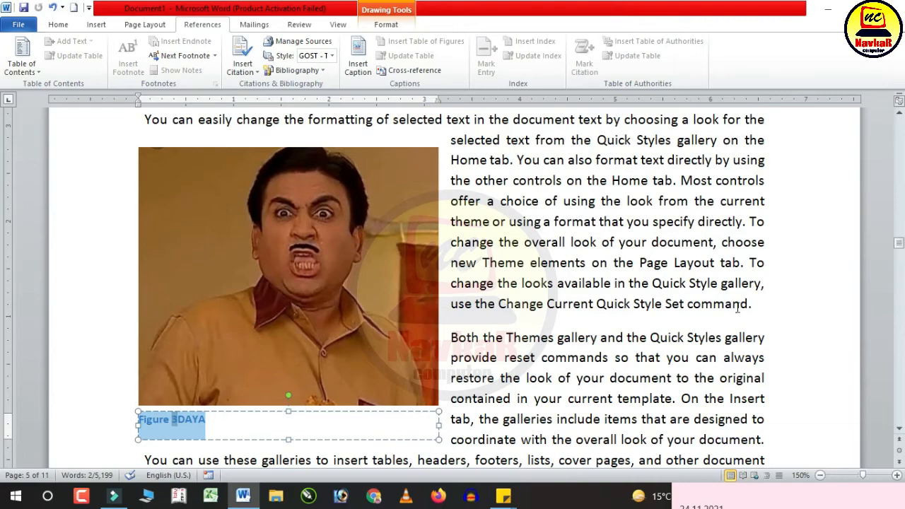
left_click_drag(901, 245, 901, 131)
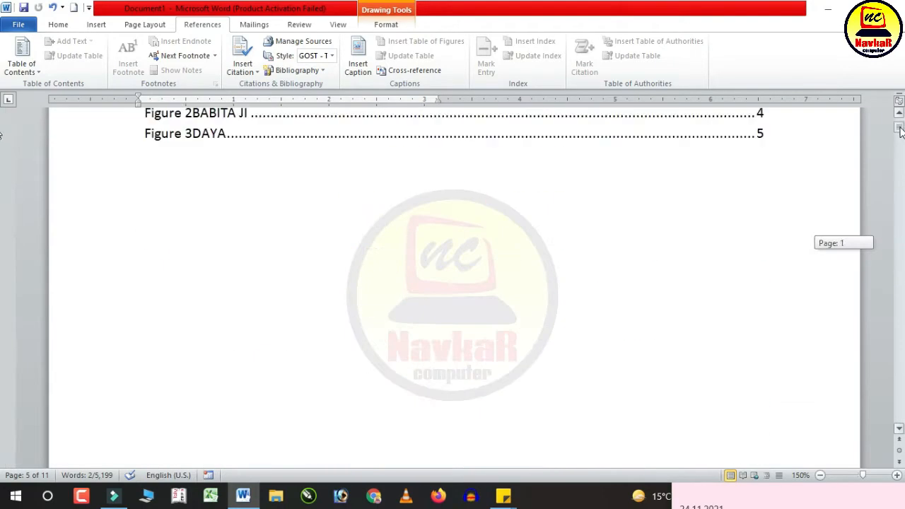
scroll(341, 222, "up", 3)
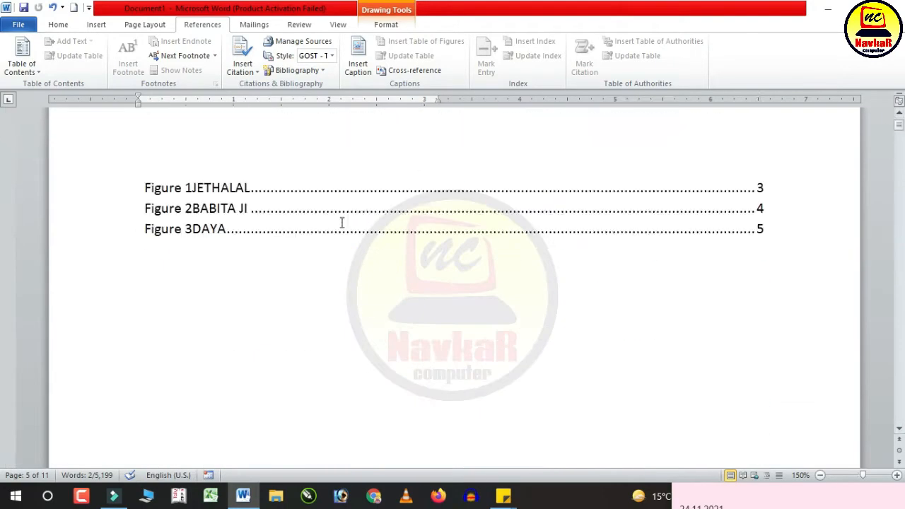
left_click(237, 255, "ctrl")
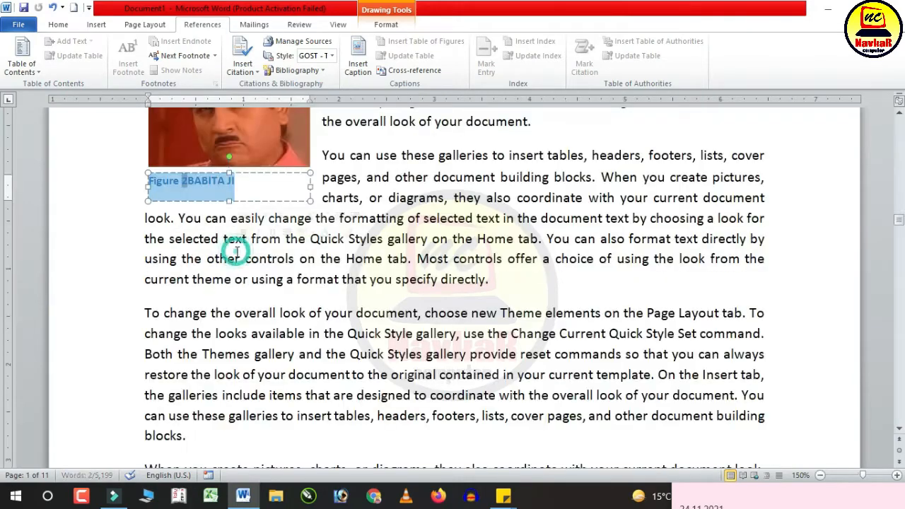
scroll(233, 247, "up", 2)
left_click_drag(898, 223, 899, 118)
left_click(262, 281)
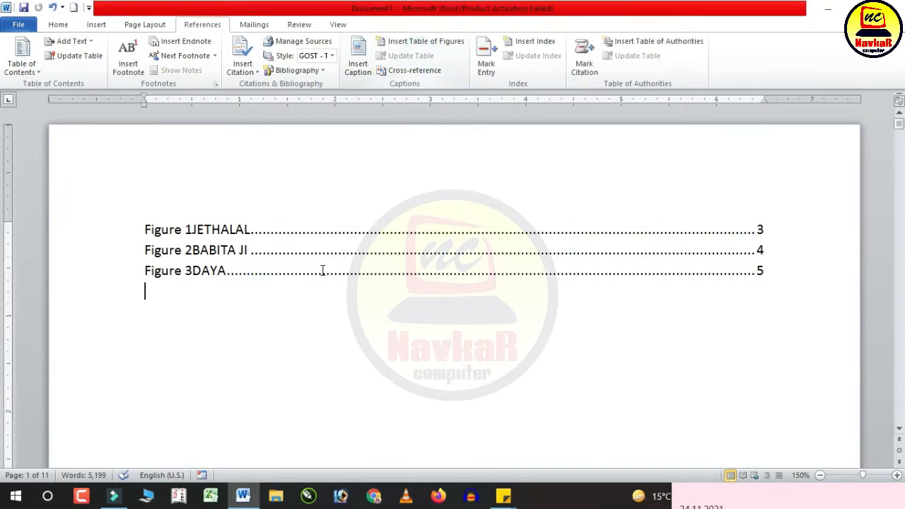
- Add an empty paragraph above "Most controls offer a choice" on page 6 and insert main-qimg-ea451eb04ff74db1600367ba3107bc12.jpg there
scroll(291, 279, "down", 10)
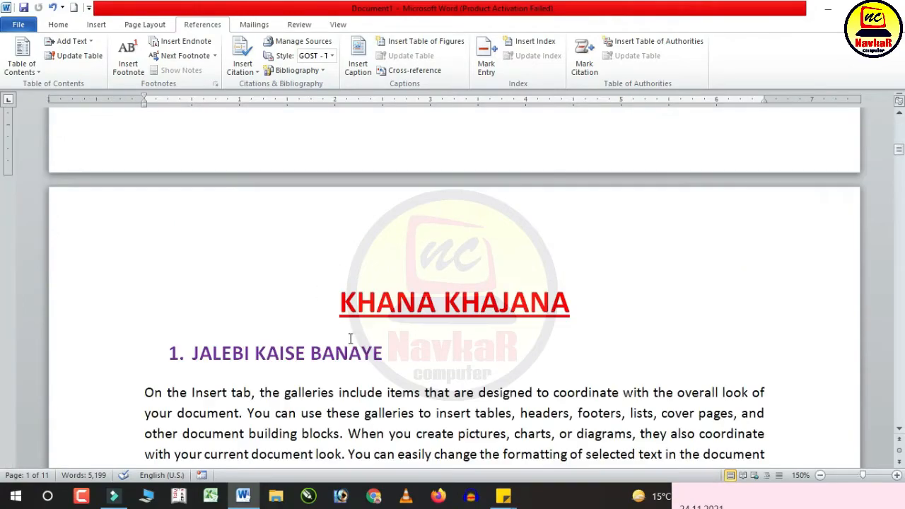
scroll(355, 342, "down", 10)
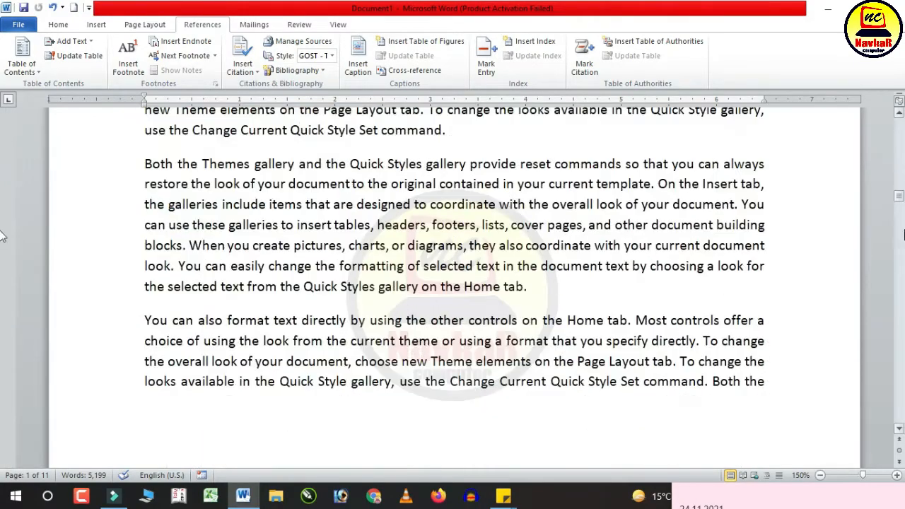
left_click_drag(902, 198, 902, 259)
left_click(613, 305)
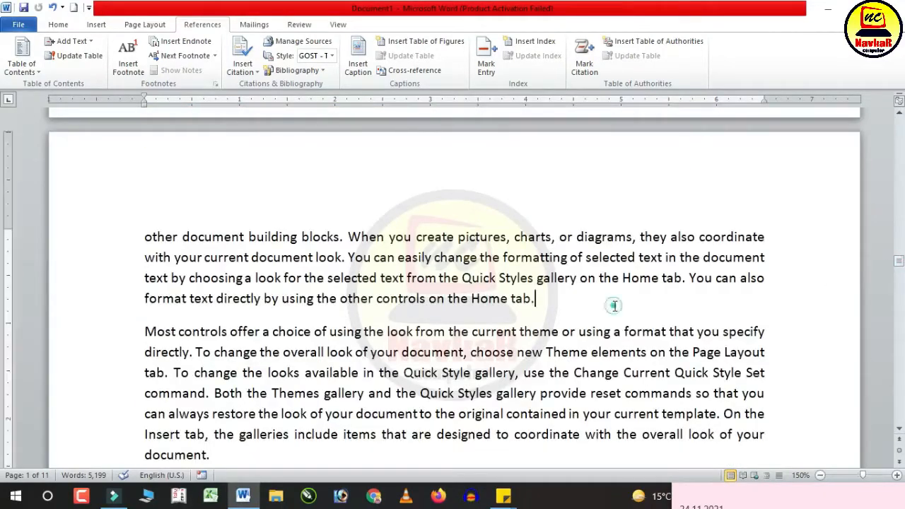
key("Return")
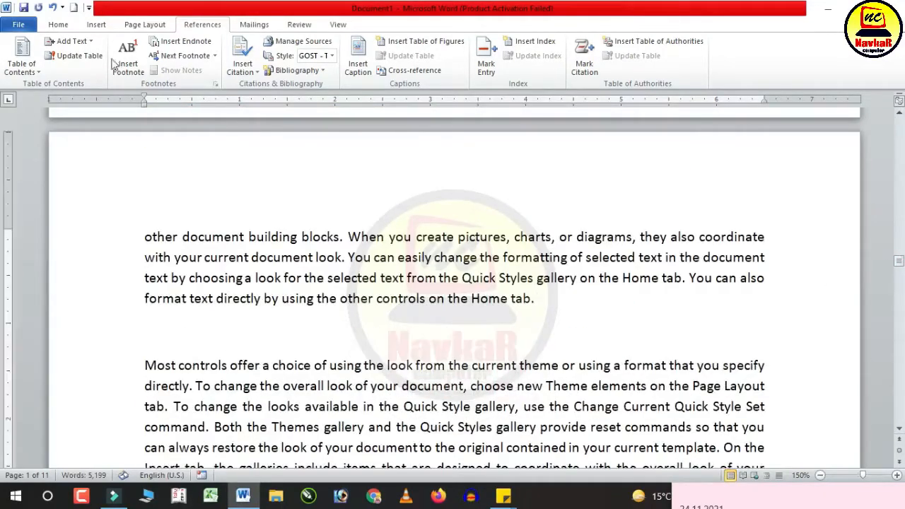
left_click(96, 25)
left_click(139, 55)
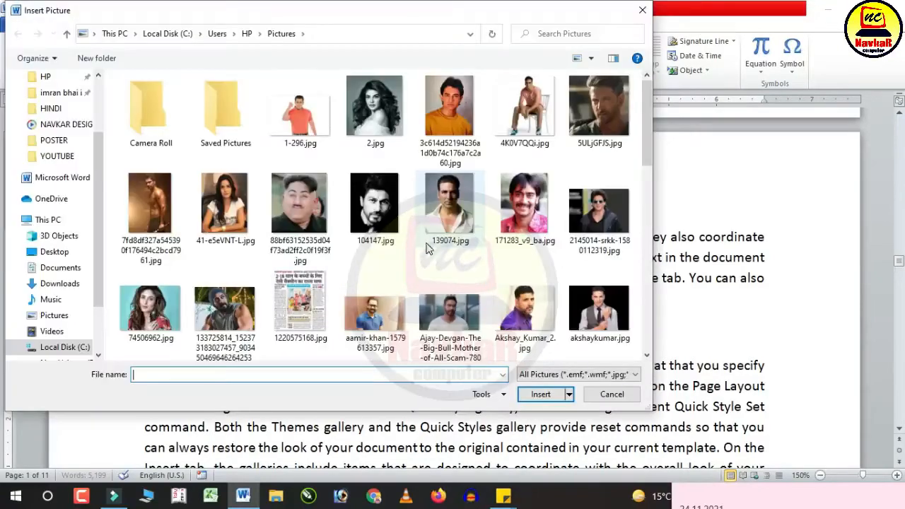
scroll(449, 270, "down", 10)
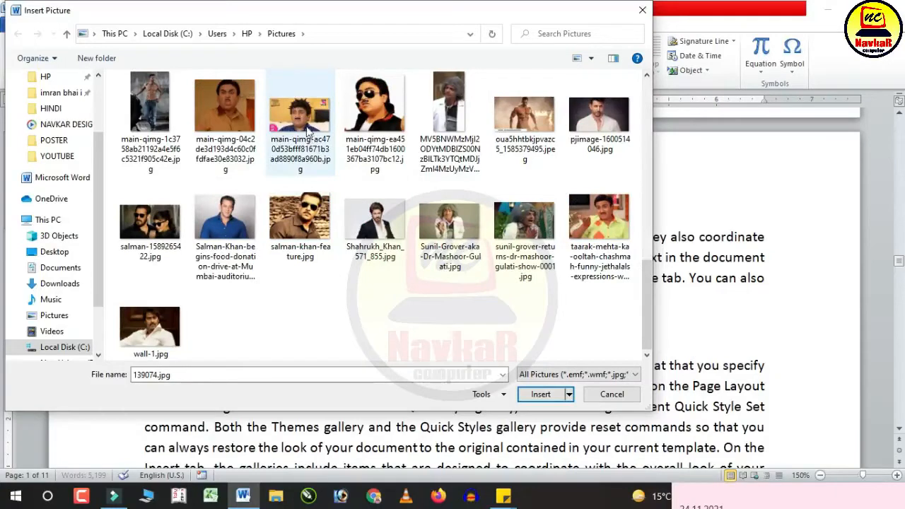
double_click(386, 120)
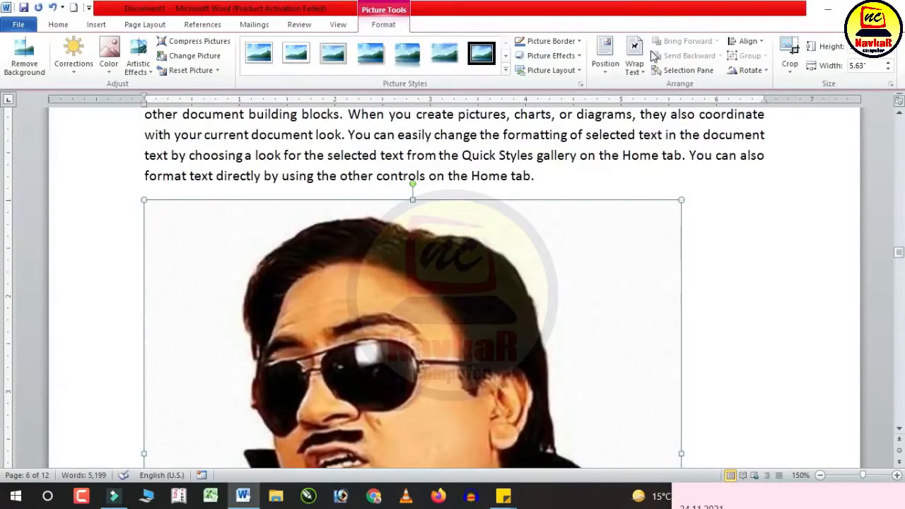
- Wrap text around the sunglasses picture as Square, shrink it to about 3.1" wide and place it beside the "Most controls" paragraph
left_click(636, 60)
left_click(655, 104)
scroll(654, 395, "down", 5)
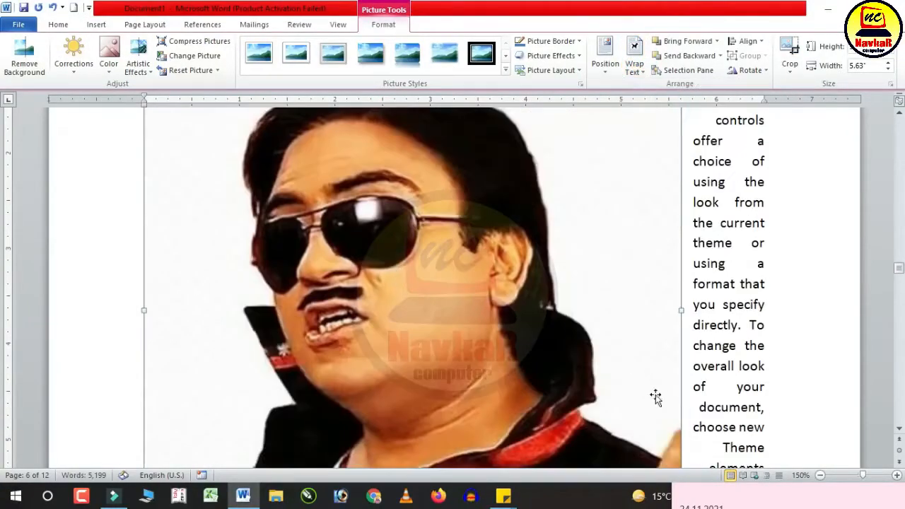
left_click_drag(665, 413, 293, 196)
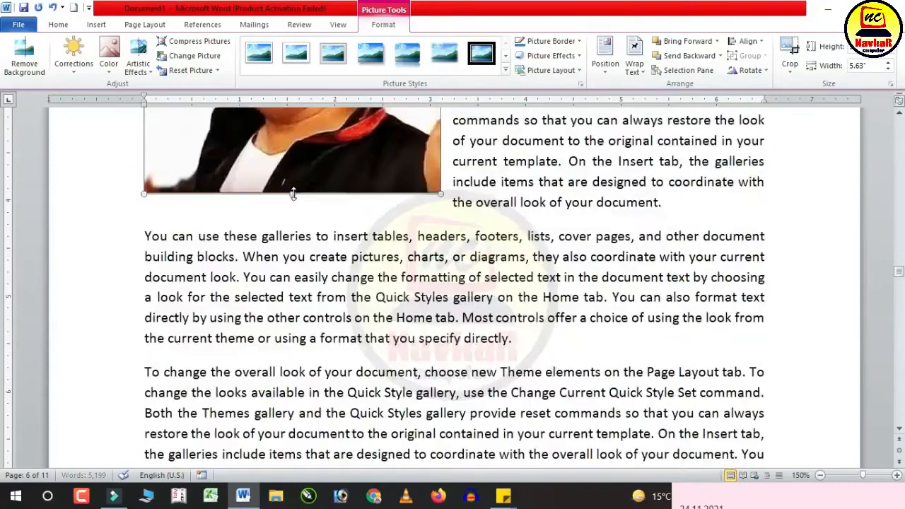
scroll(383, 299, "up", 3)
left_click_drag(382, 300, 393, 341)
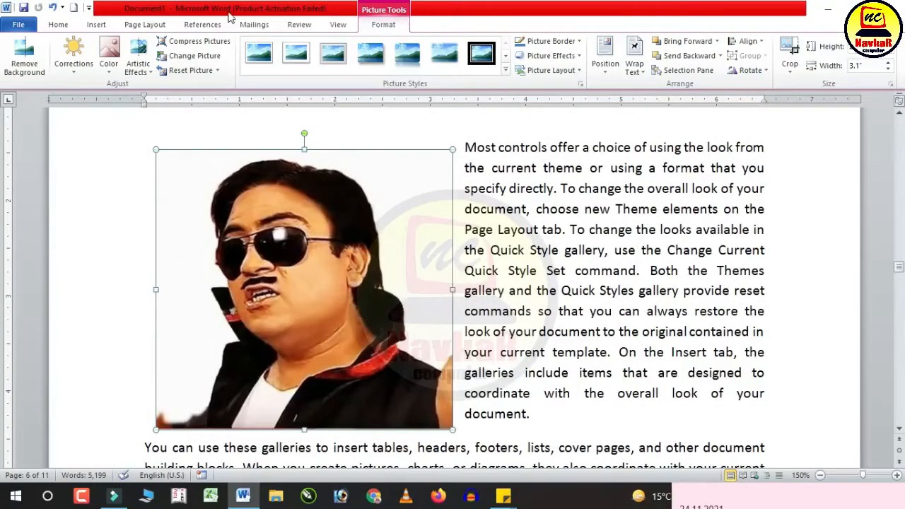
- Caption the sunglasses picture "Figure 4TAPU", using the Figure label below the selected item
left_click(215, 24)
left_click(358, 60)
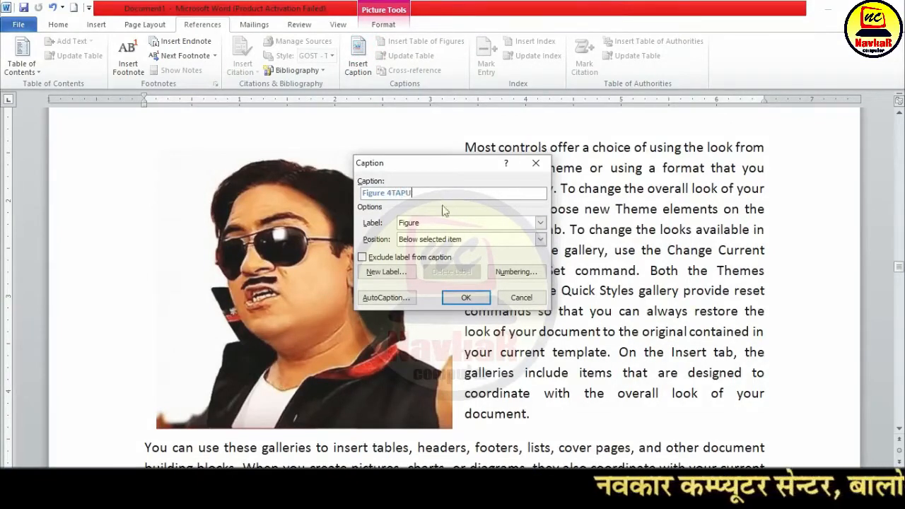
left_click(466, 297)
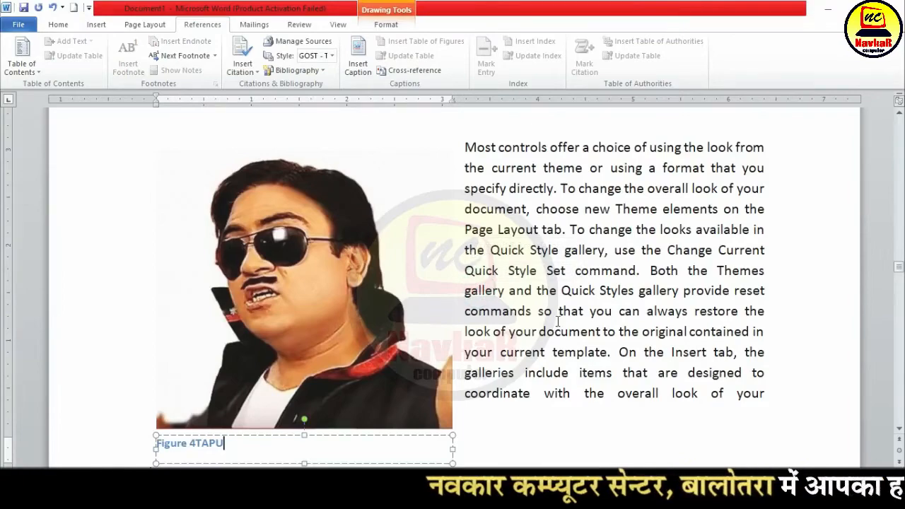
- Update the entire table of figures on the first page to include the new caption
left_click_drag(898, 268, 898, 142)
scroll(501, 269, "up", 5)
left_click(247, 235)
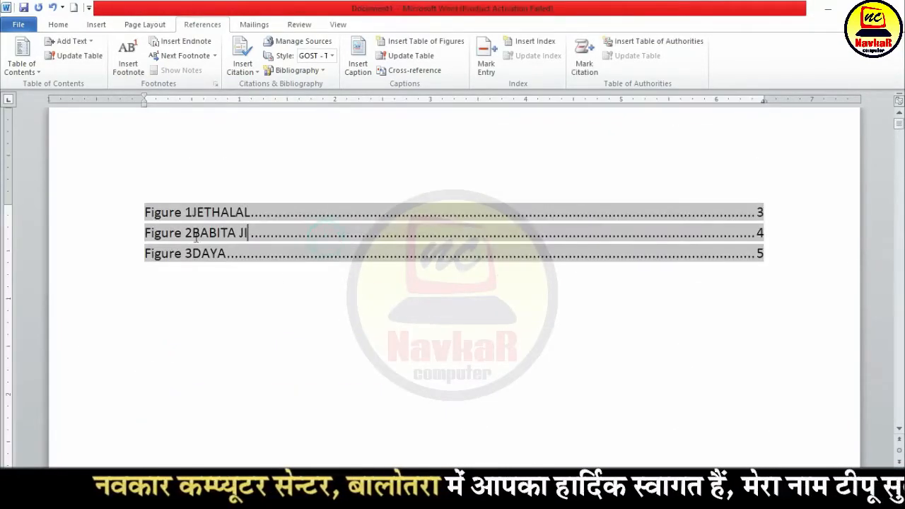
left_click(410, 55)
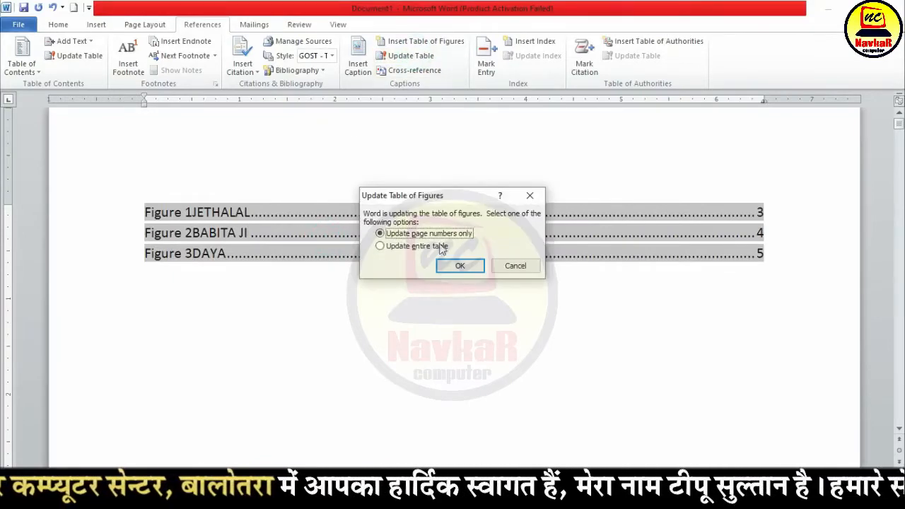
left_click(382, 247)
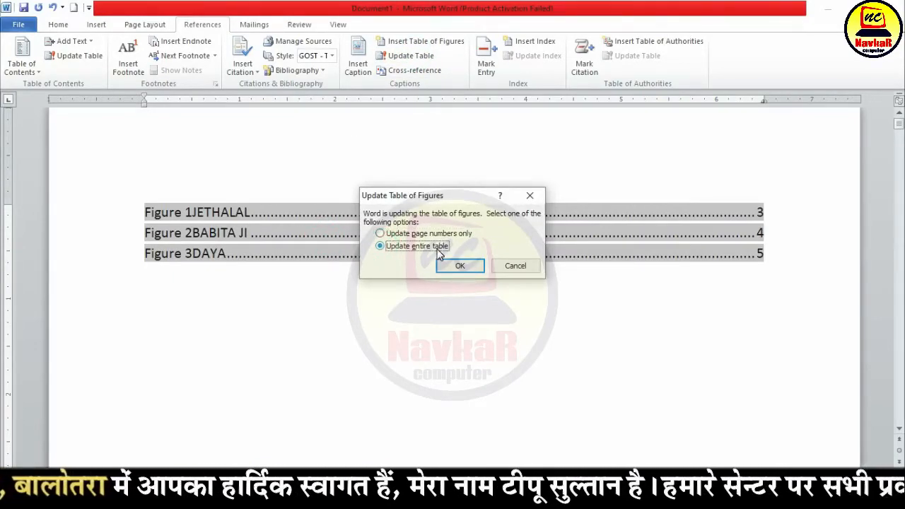
left_click(400, 235)
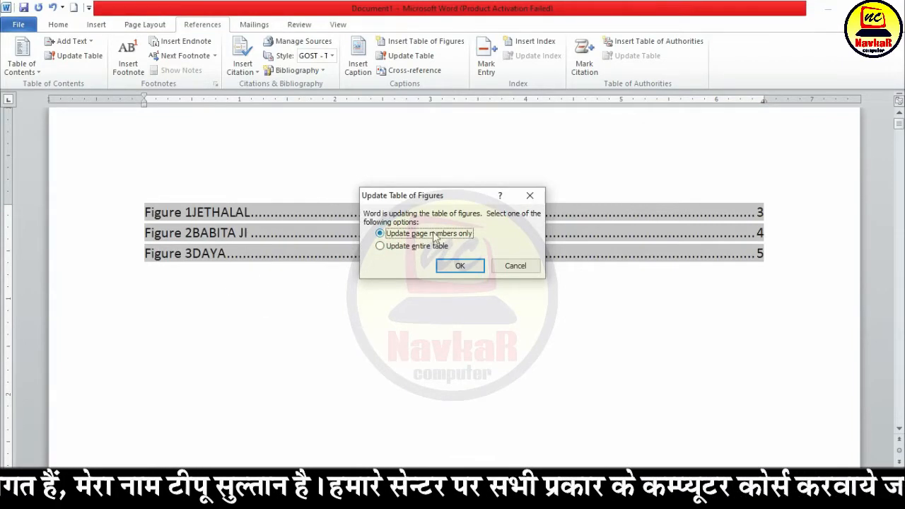
left_click(406, 246)
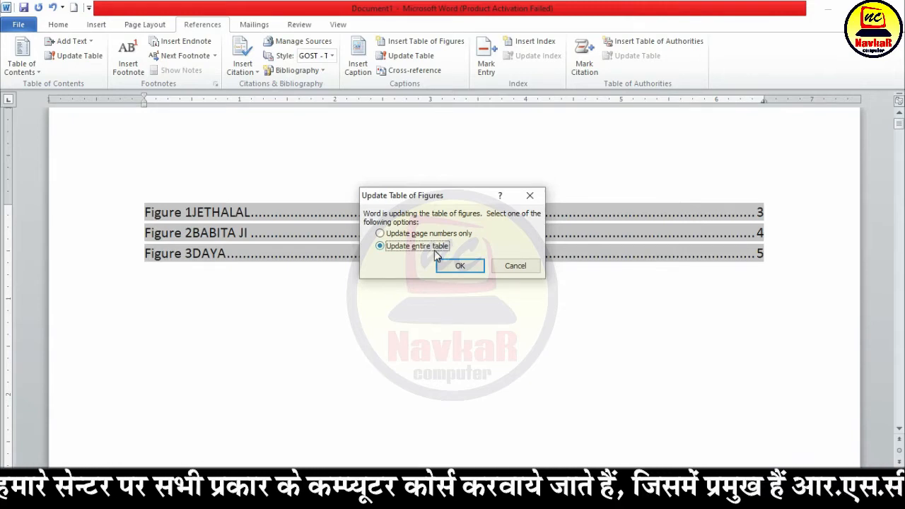
left_click(460, 265)
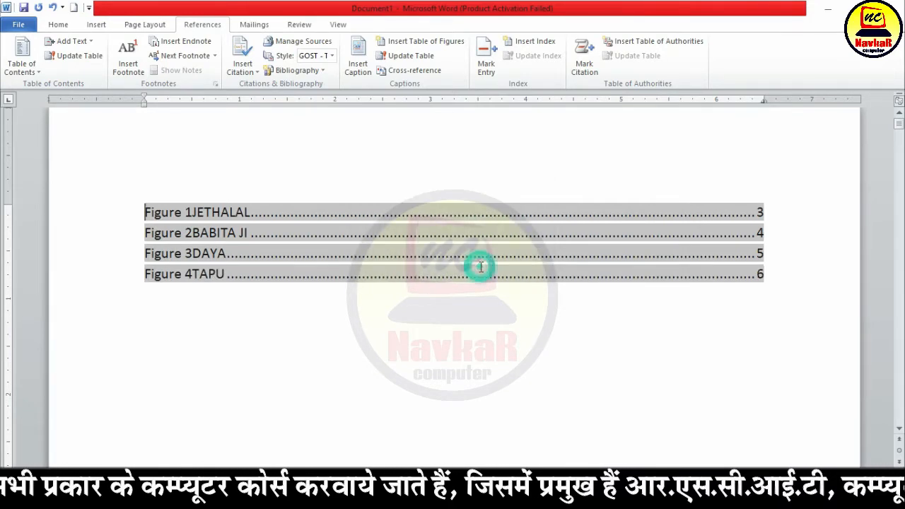
left_click(210, 258)
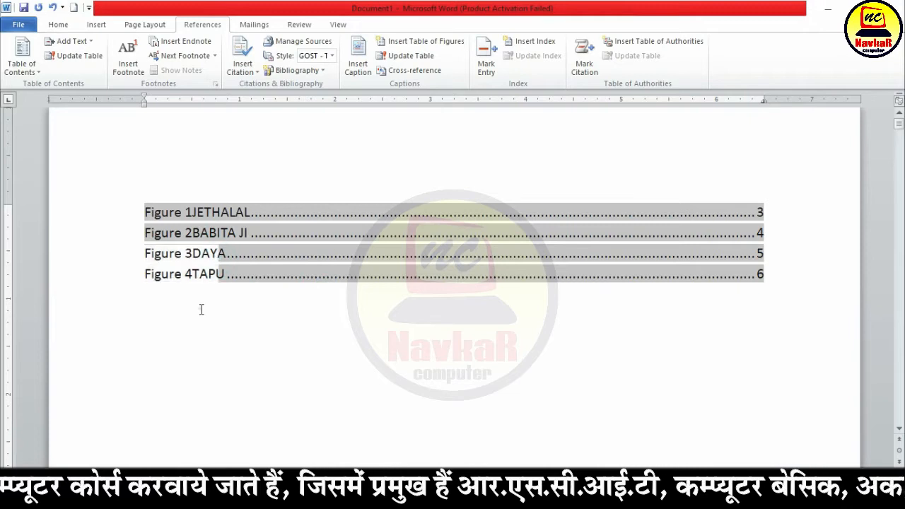
- Mark "Home tab." at the end of the first paragraph under JALEBI KAISE BANAYE as a current-page index entry
left_click(200, 309)
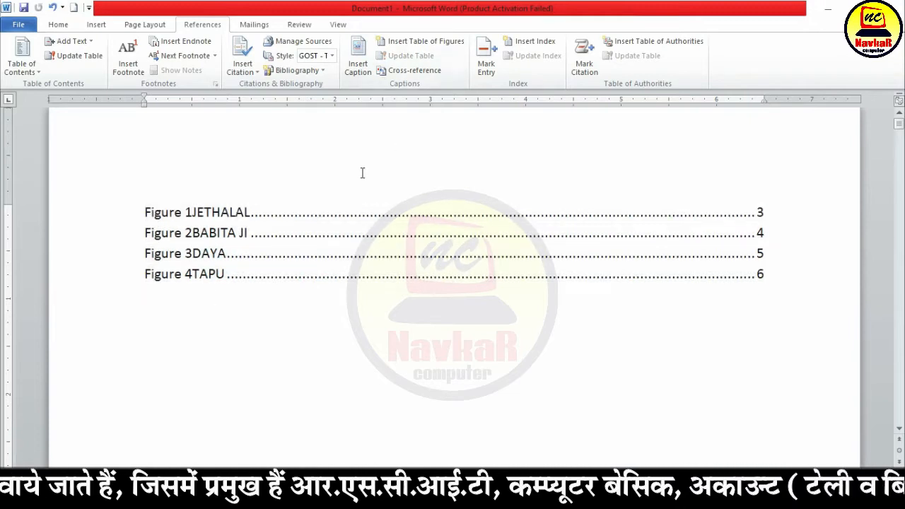
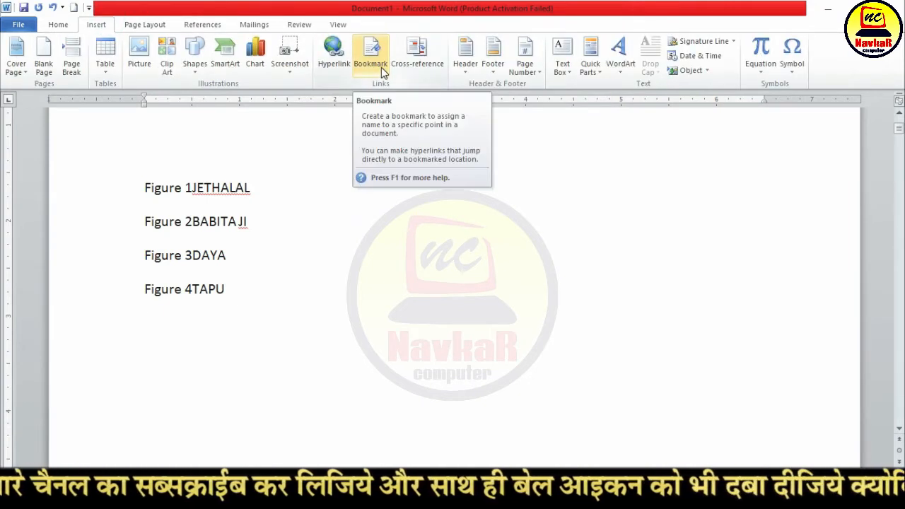
left_click(186, 26)
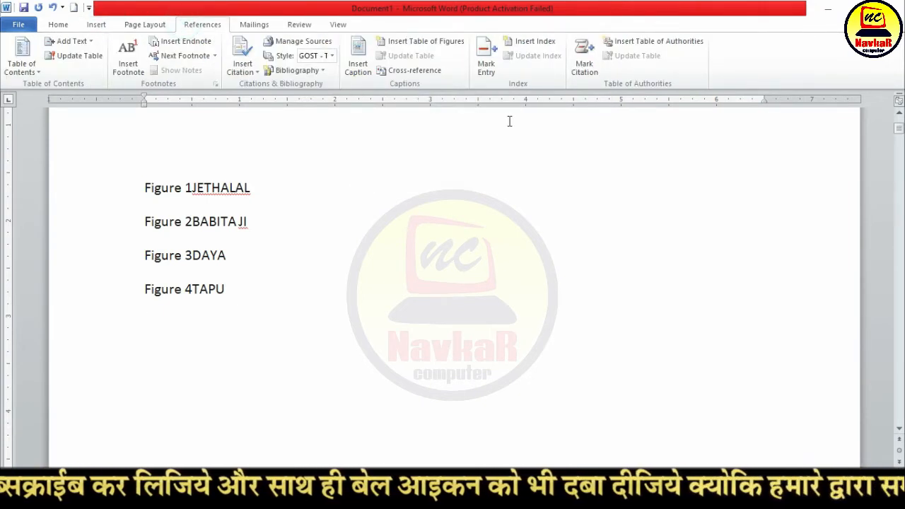
scroll(283, 368, "down", 15)
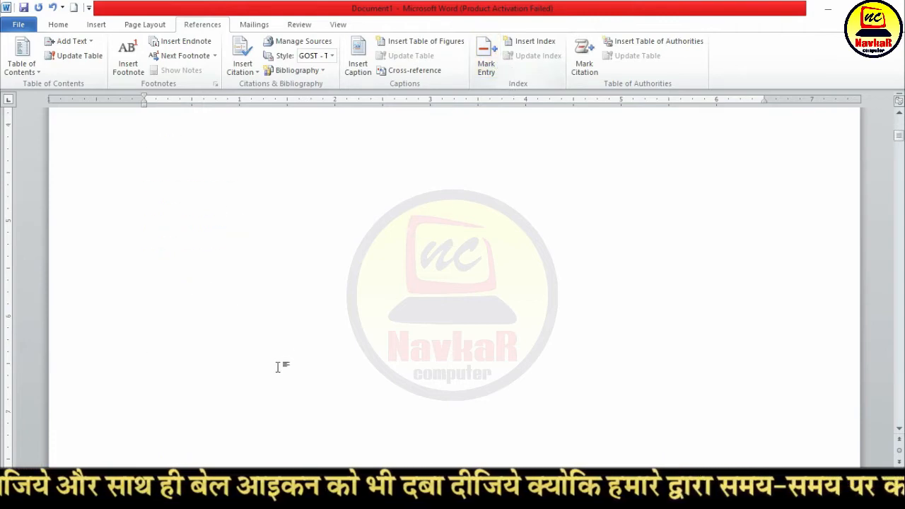
scroll(369, 379, "up", 4)
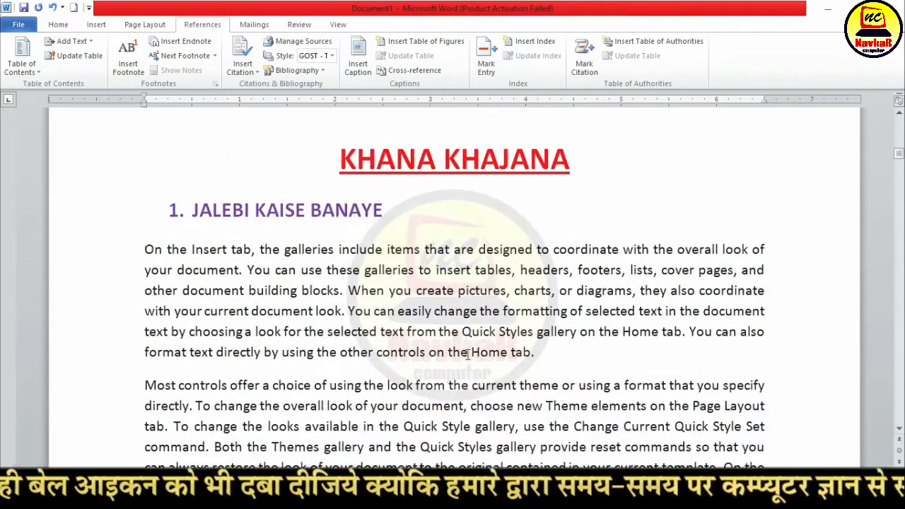
scroll(493, 309, "down", 1)
left_click_drag(471, 304, 535, 305)
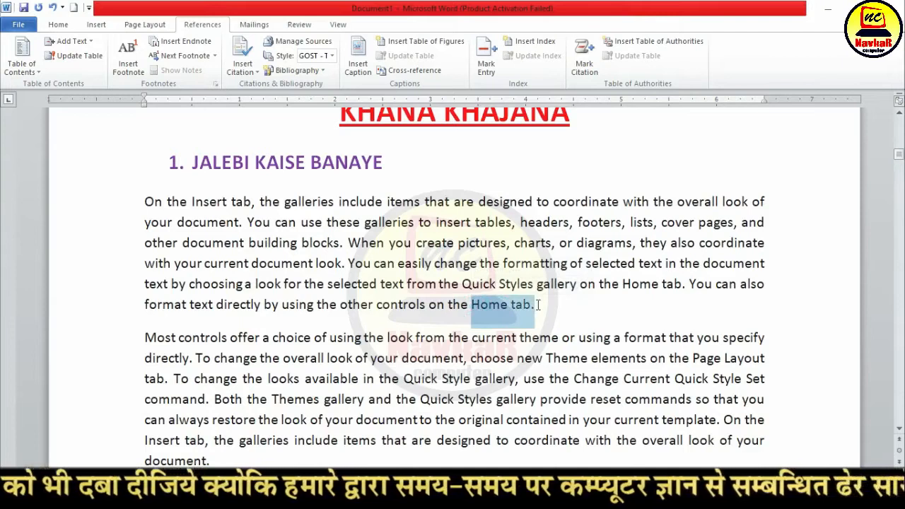
left_click(491, 58)
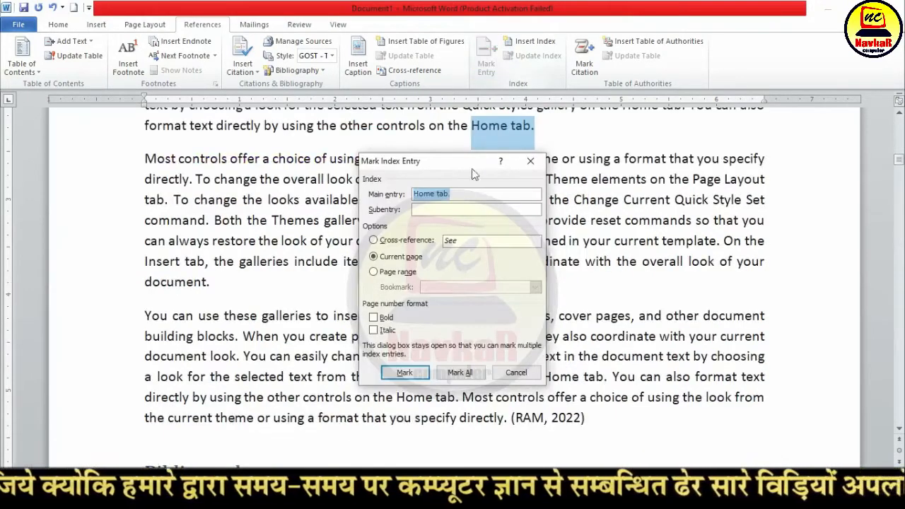
left_click(417, 379)
left_click(515, 372)
- Mark the phrase "looks available in the" in the "You can easily change the formatting" paragraph as a current-page index entry
scroll(515, 363, "down", 5)
scroll(515, 365, "down", 10)
left_click_drag(518, 265, 651, 264)
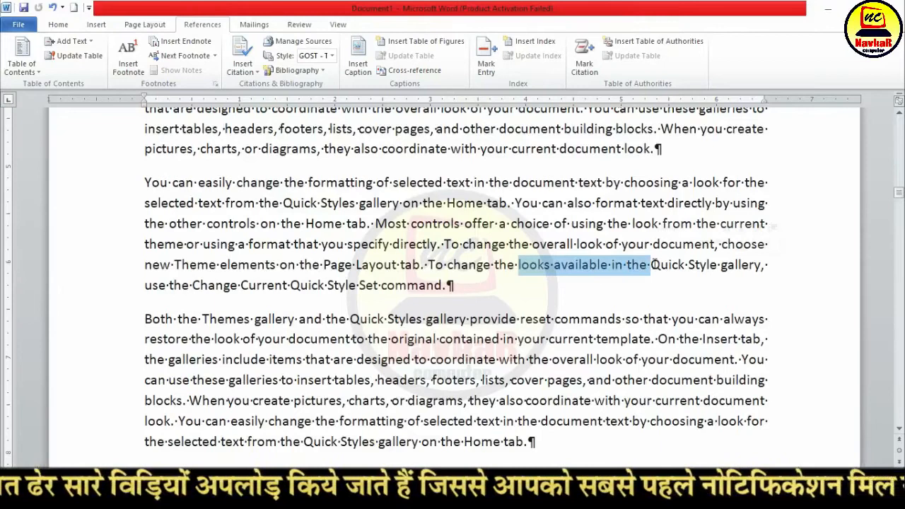
left_click(486, 60)
left_click(404, 372)
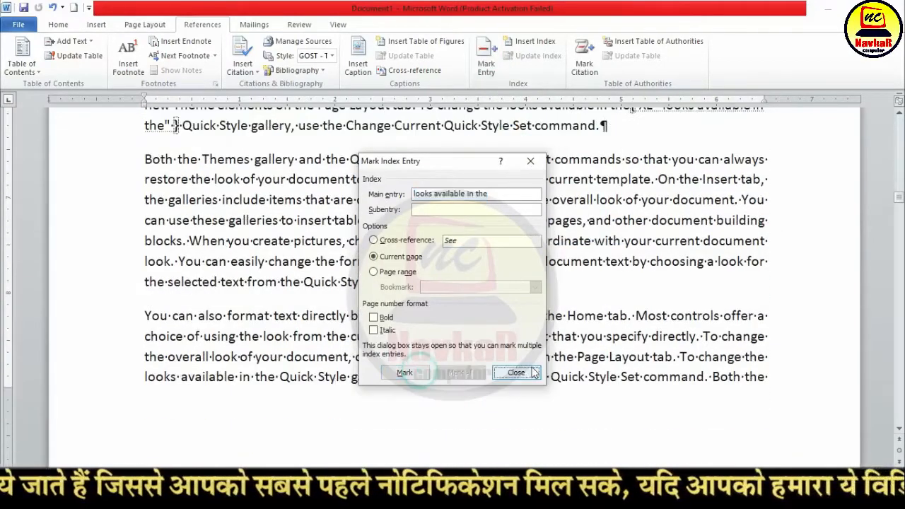
left_click(516, 371)
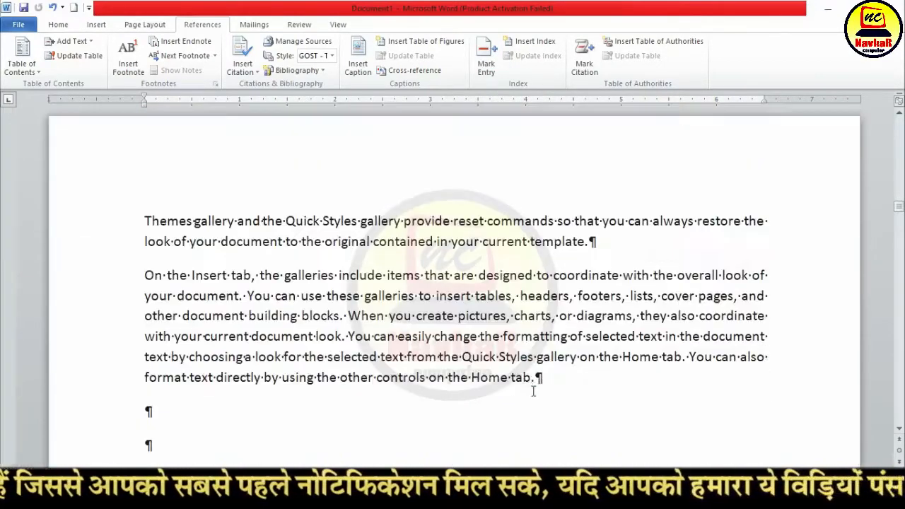
- Mark "create pictures" in the paragraph above the Figure 3DAYA picture as a current-page index entry
scroll(424, 318, "down", 10)
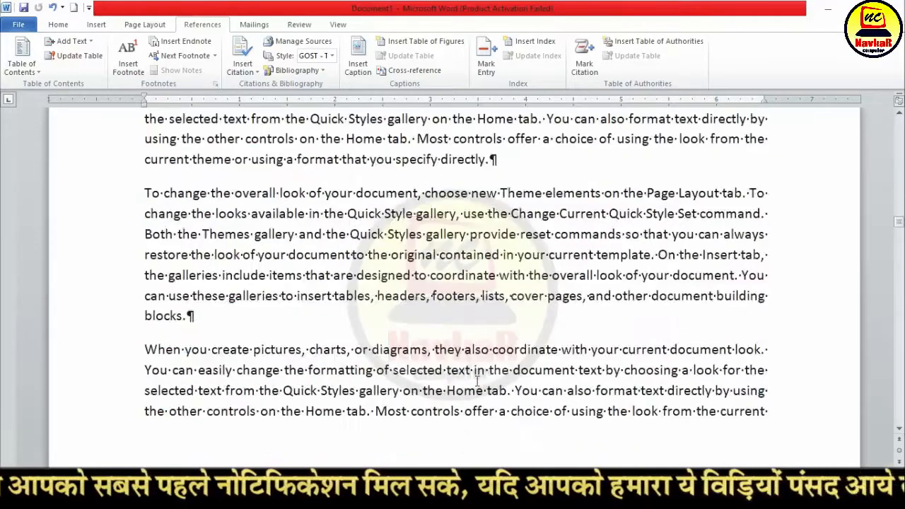
scroll(341, 317, "down", 2)
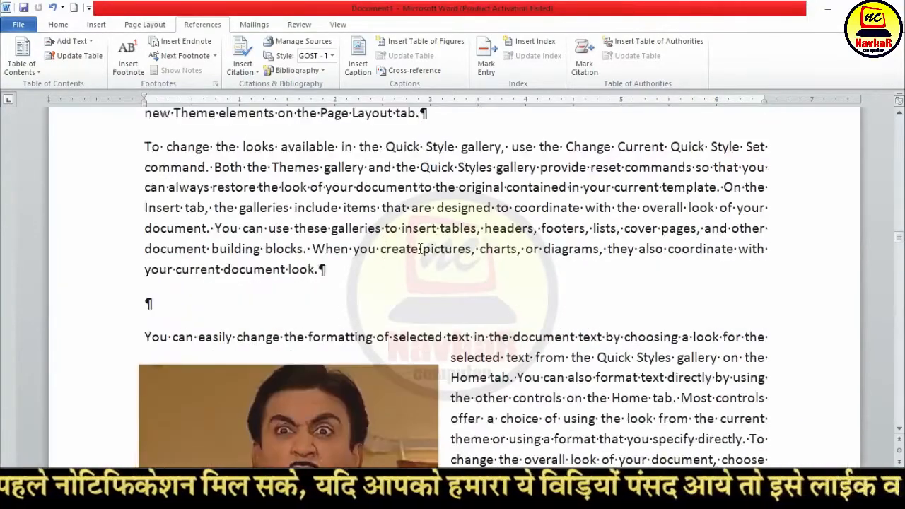
left_click_drag(381, 249, 470, 249)
left_click(486, 57)
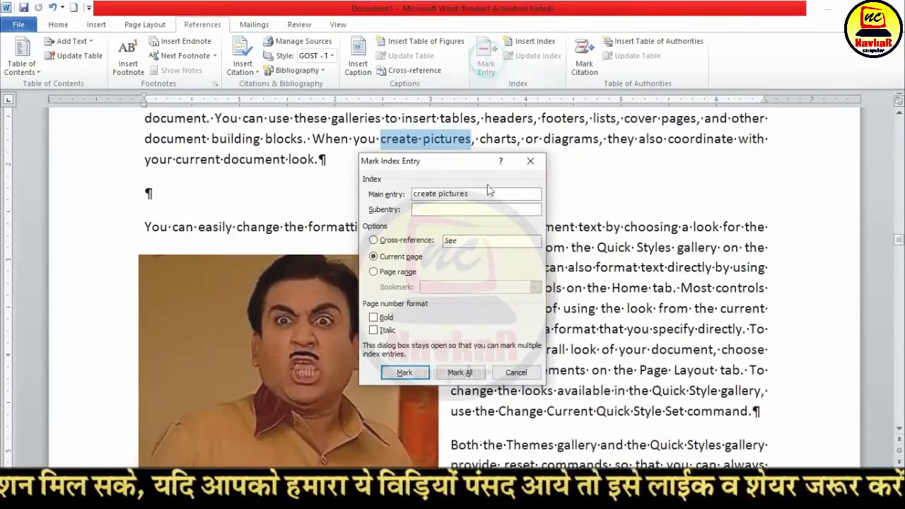
left_click(405, 372)
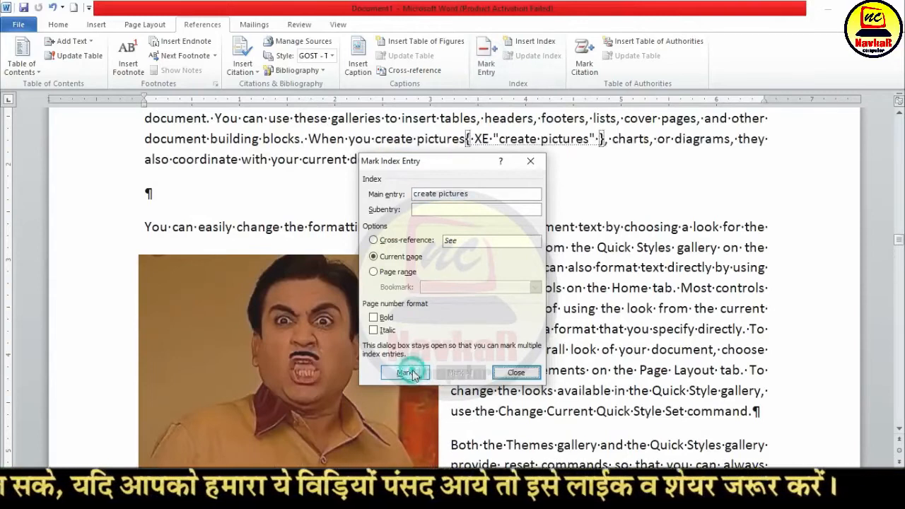
left_click(516, 372)
- Hide the formatting marks and index field codes in the document
scroll(495, 378, "up", 2)
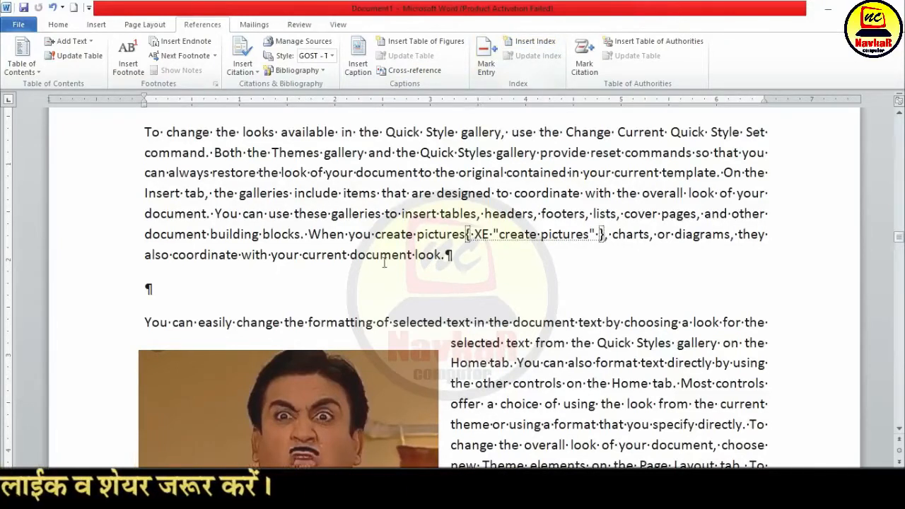
left_click(61, 25)
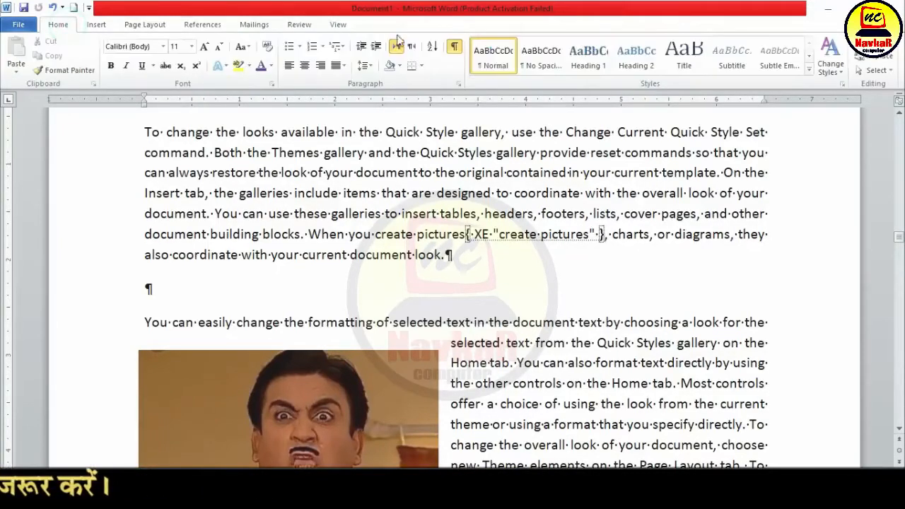
left_click(456, 51)
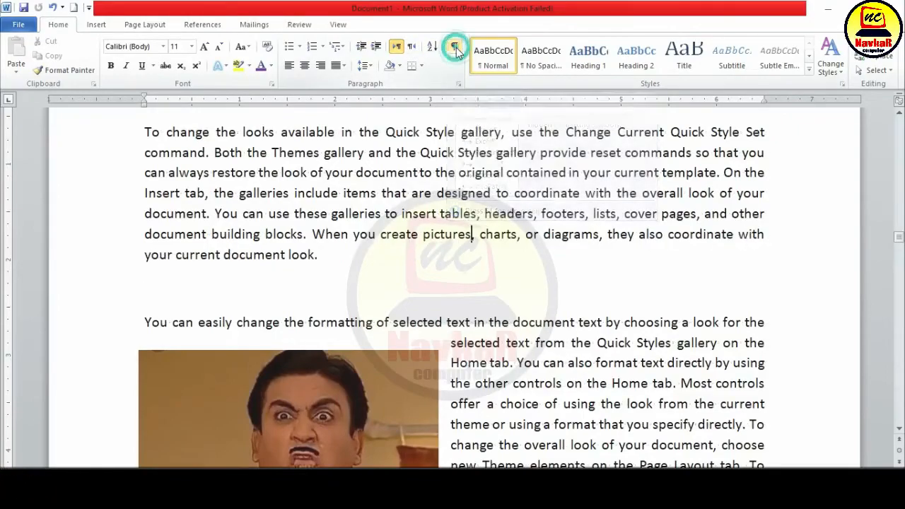
- Add an empty paragraph below the "Figure 4TAPU" line on the first page and insert an indented two-column index there
scroll(446, 295, "down", 5)
scroll(446, 296, "up", 20)
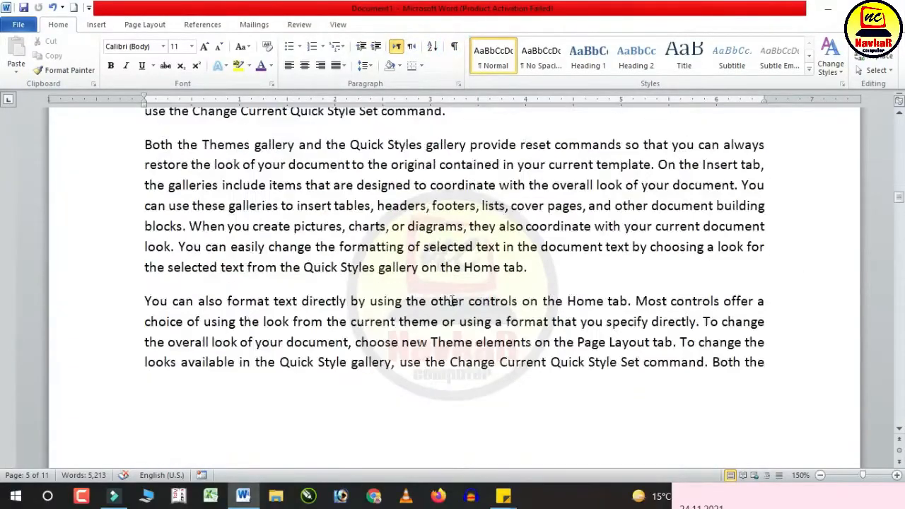
scroll(454, 311, "up", 20)
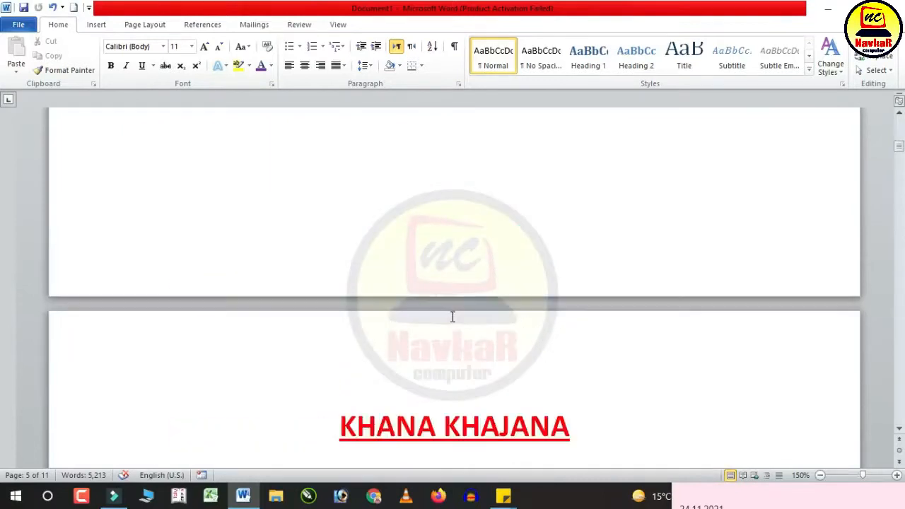
left_click(209, 361)
key("Return")
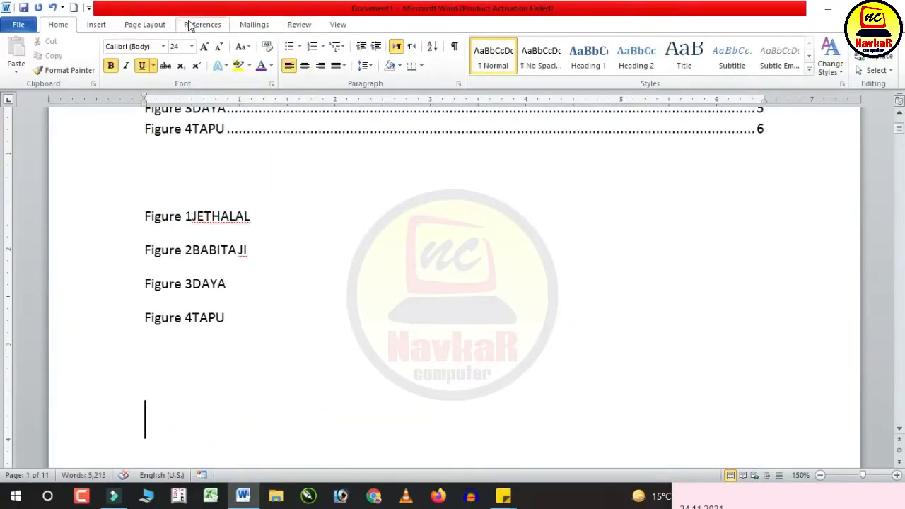
left_click(200, 25)
left_click(535, 41)
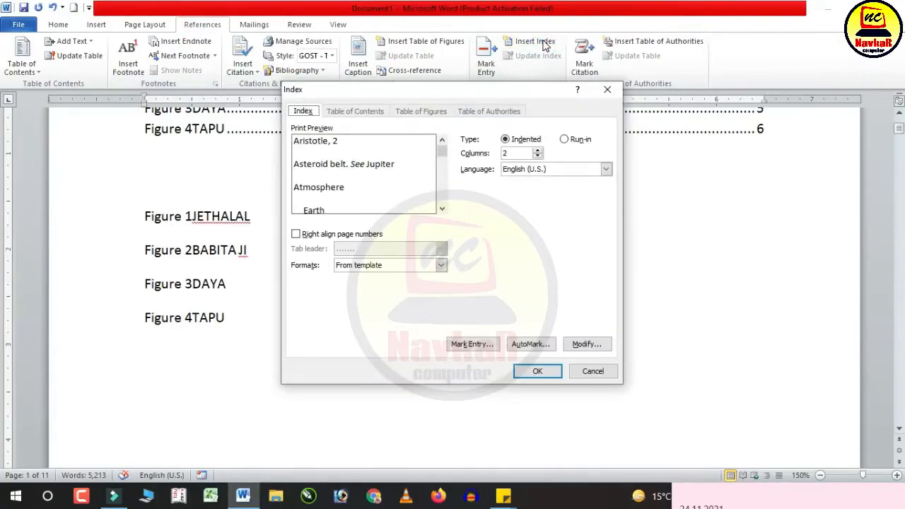
left_click(537, 372)
scroll(265, 335, "down", 2)
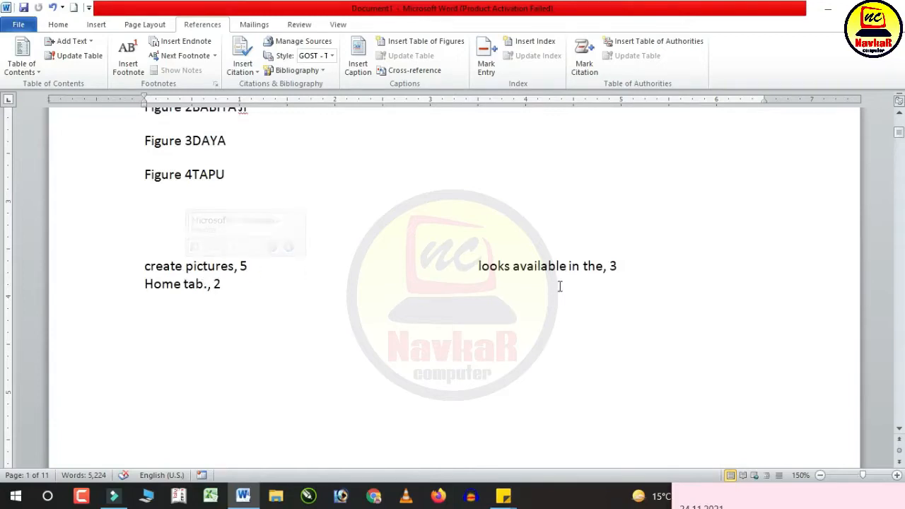
left_click(511, 265)
left_click(205, 321)
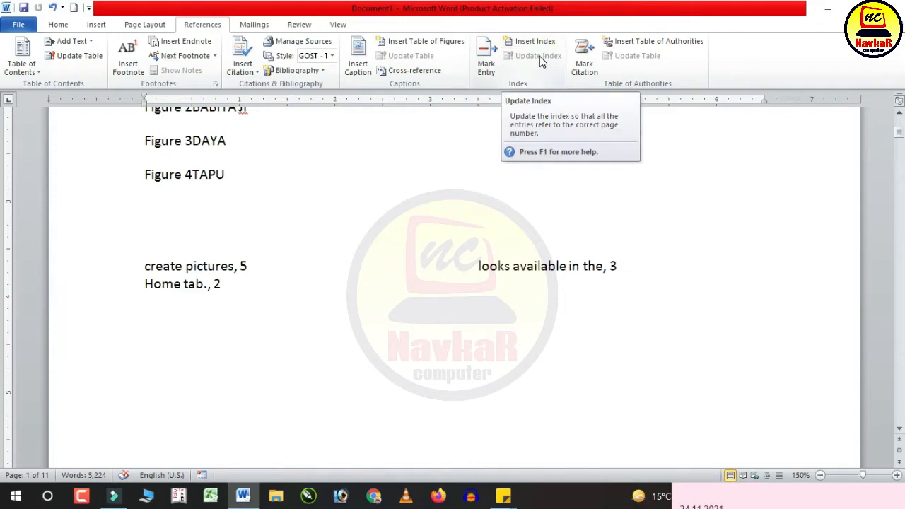
- Mark "using the look from" in the text beside the Figure 3DAYA picture as a current-page index entry
scroll(345, 354, "down", 16)
scroll(404, 344, "down", 20)
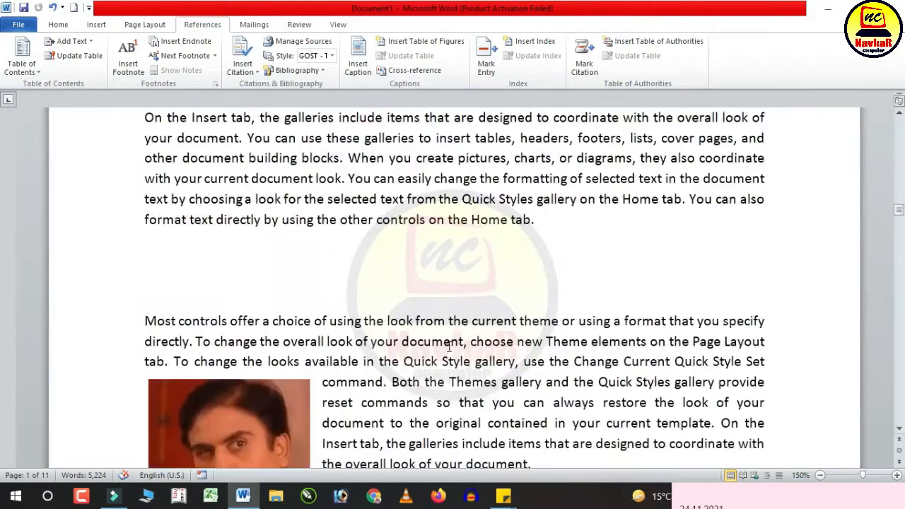
scroll(448, 346, "down", 5)
scroll(524, 292, "down", 8)
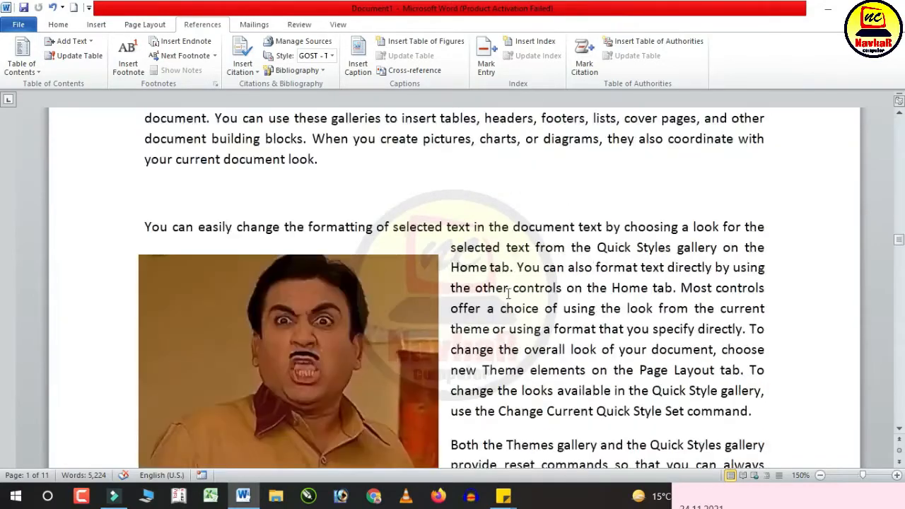
left_click_drag(563, 309, 688, 310)
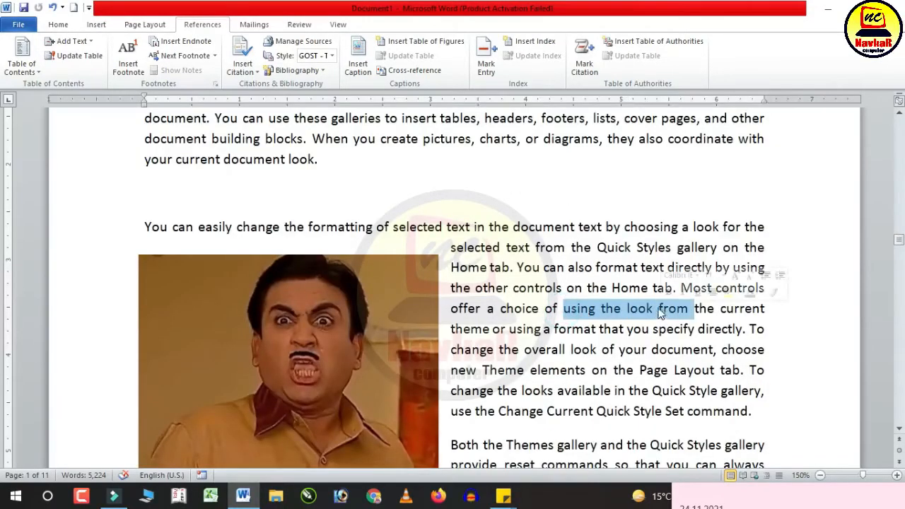
left_click(487, 57)
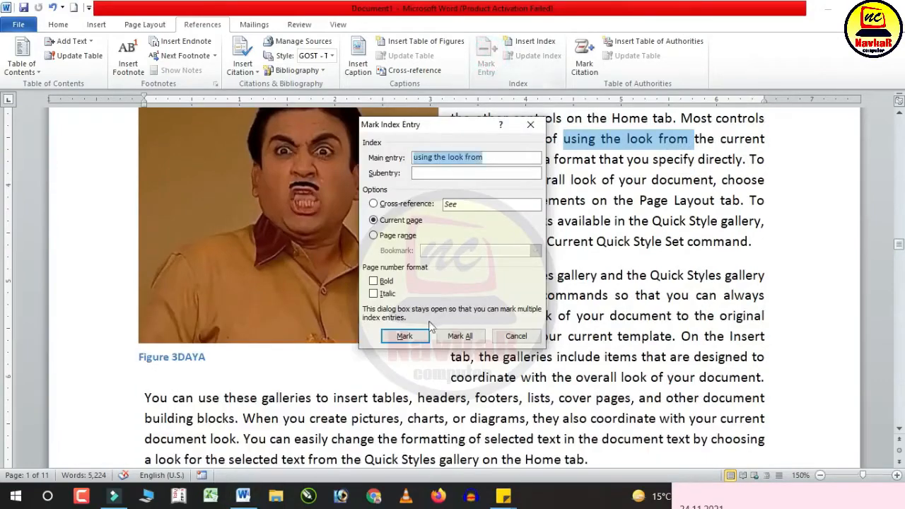
left_click(406, 335)
left_click(511, 339)
- Mark "current template" in the last line of page 5 as a current-page index entry
scroll(512, 325, "down", 5)
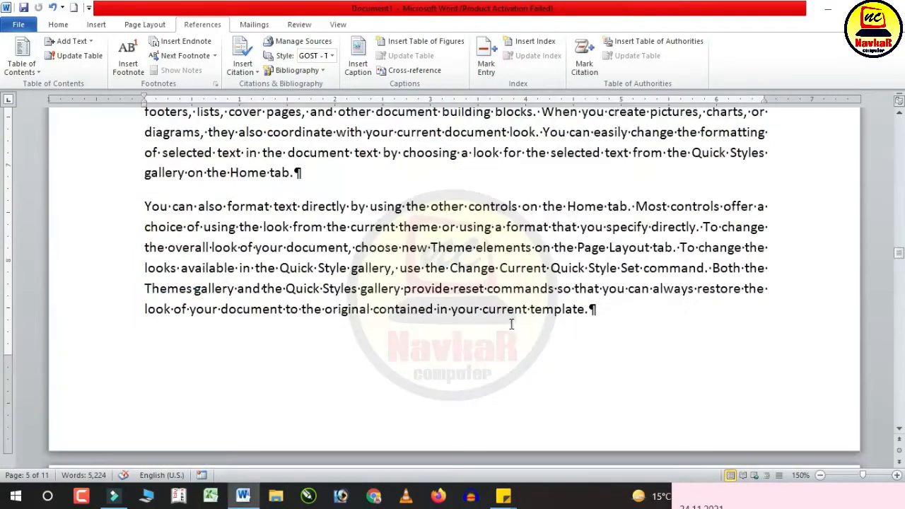
left_click_drag(484, 310, 584, 311)
left_click(486, 56)
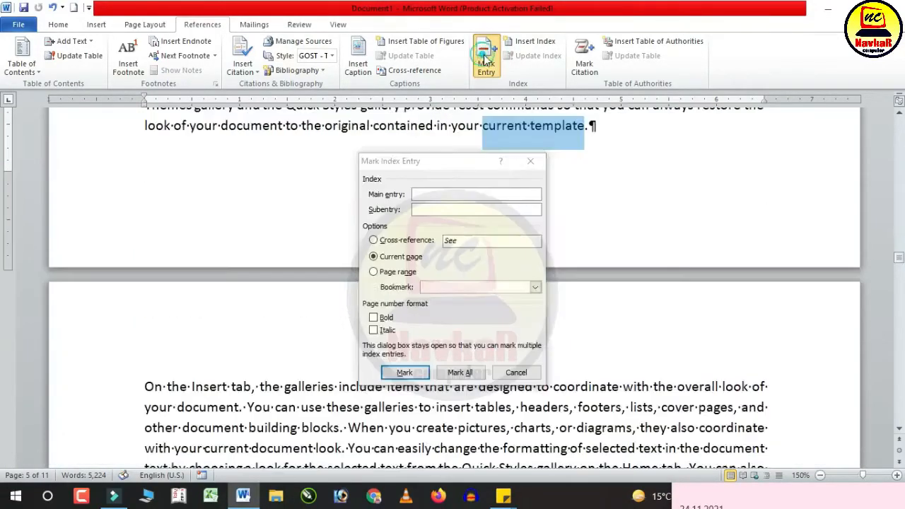
left_click(410, 375)
left_click(516, 373)
- Return to the index on the first page and hide the formatting marks again
scroll(472, 281, "up", 15)
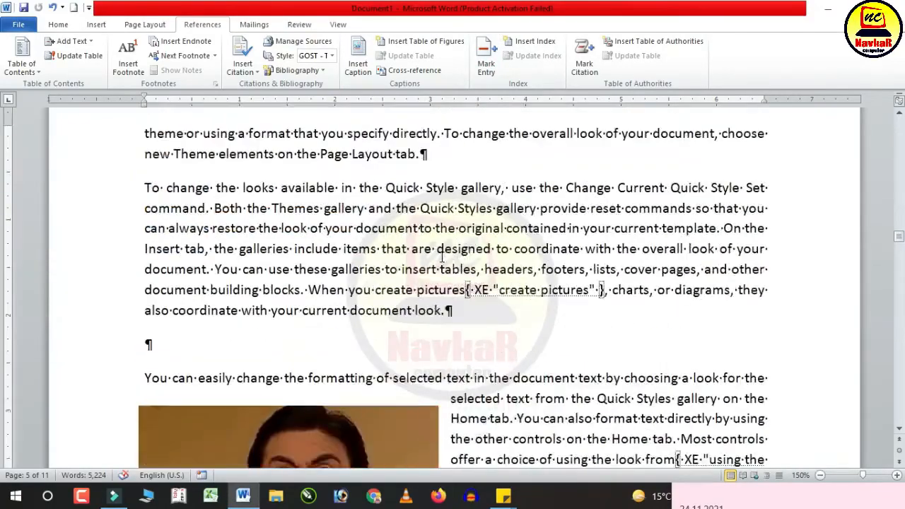
scroll(472, 280, "up", 20)
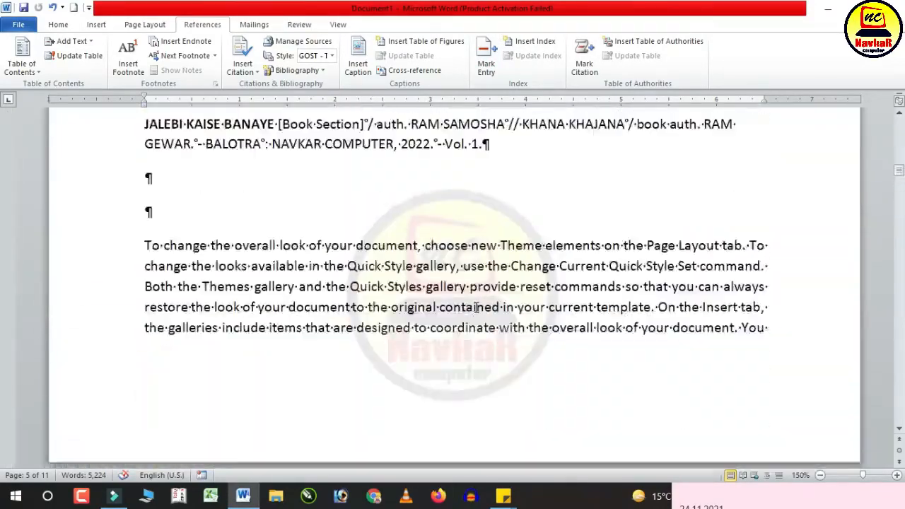
scroll(420, 278, "up", 5)
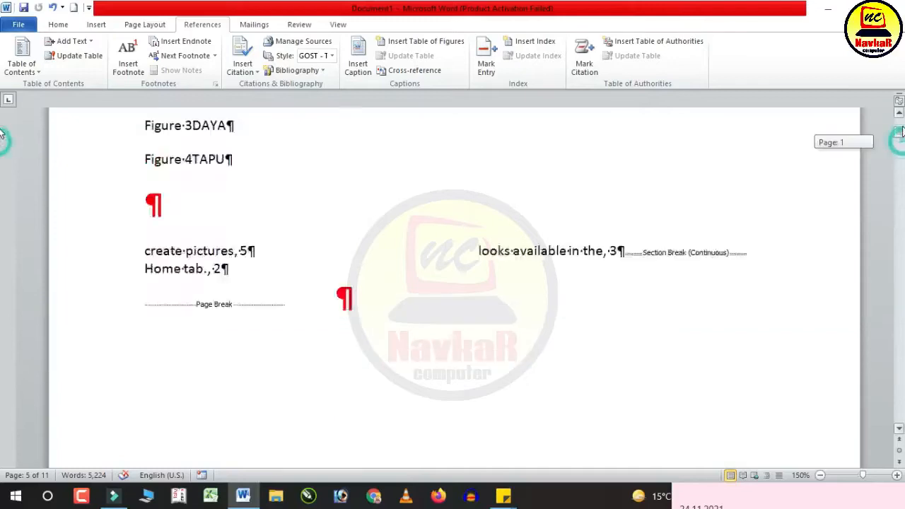
scroll(420, 279, "up", 1)
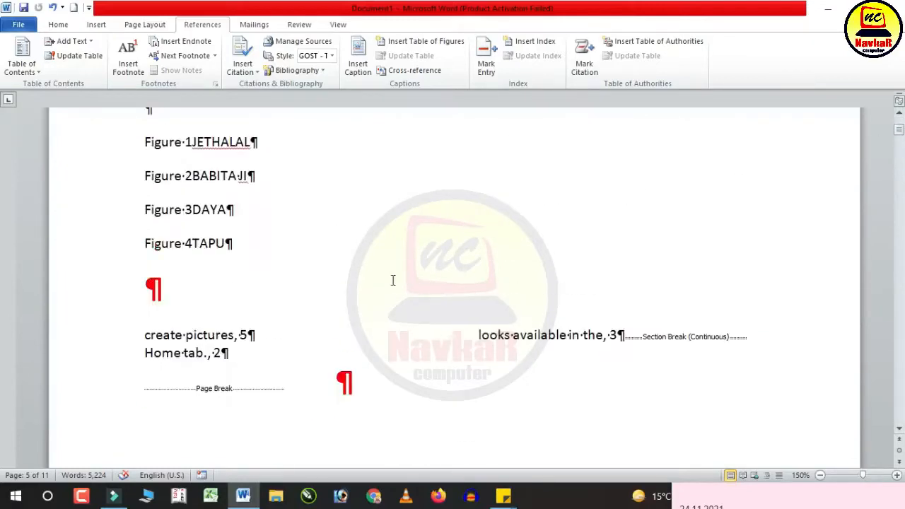
left_click(57, 24)
left_click(453, 46)
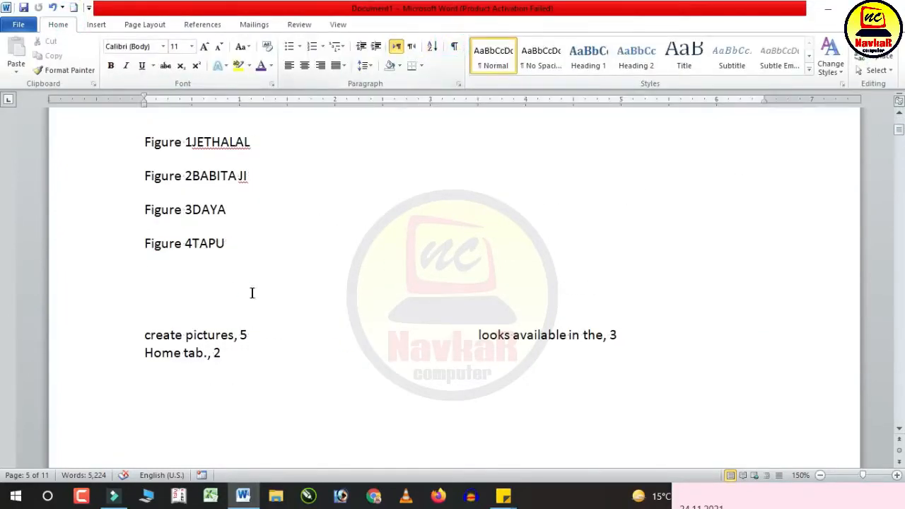
- Update the two-column index on the first page so it includes the newly marked entries
left_click(236, 333)
left_click(202, 24)
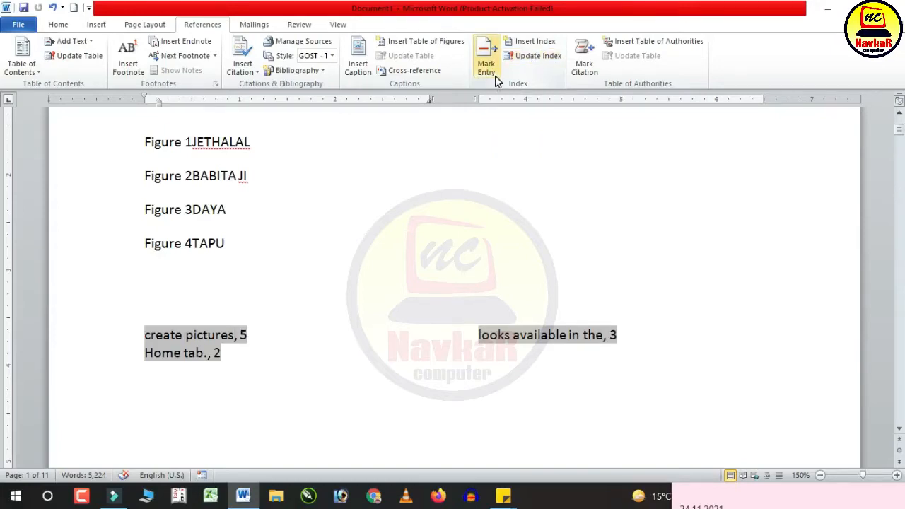
left_click(545, 56)
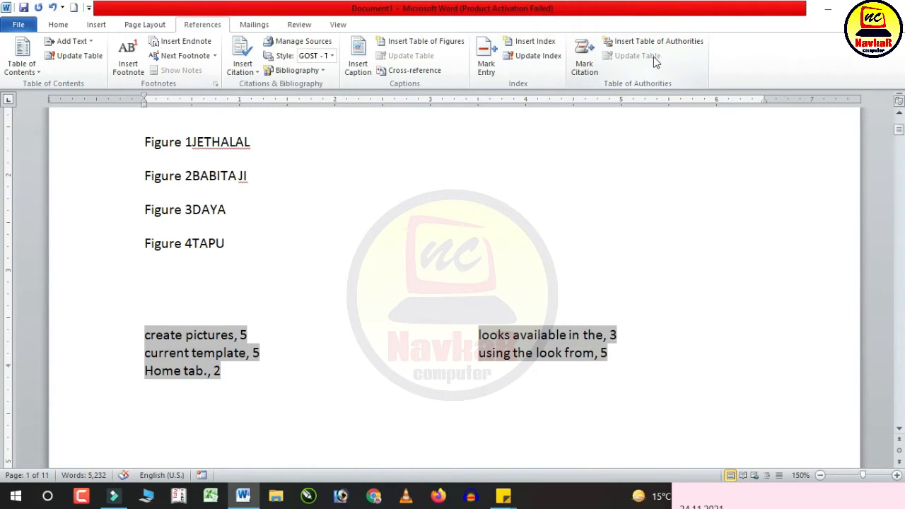
left_click(307, 284)
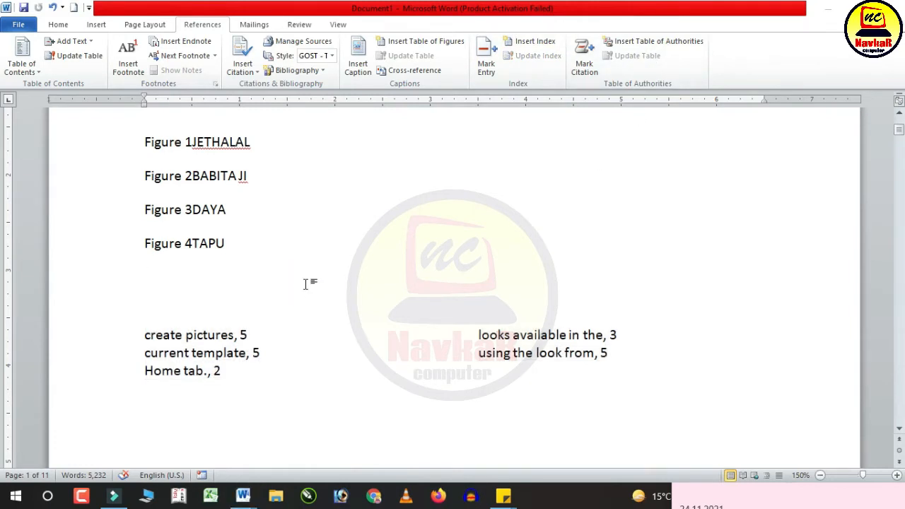
- Create a new blank document and fill it with sample text generated by =RAND(50,5)
key("ctrl+n")
type("=")
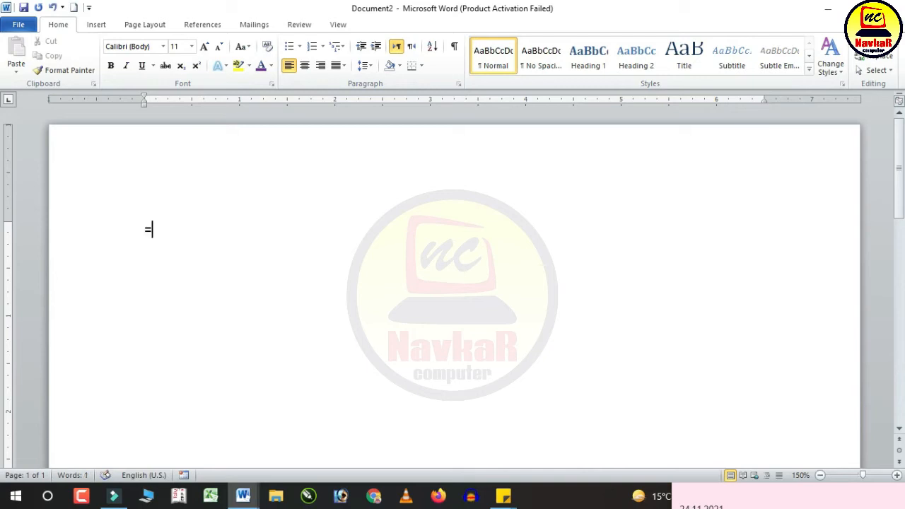
type("RAND(")
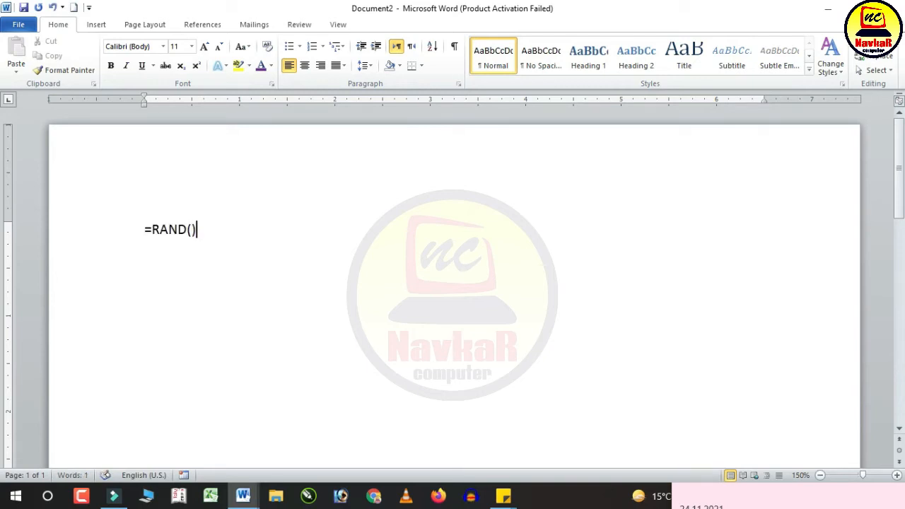
key("BackSpace")
key("BackSpace")
type("(50,5")
key("Return")
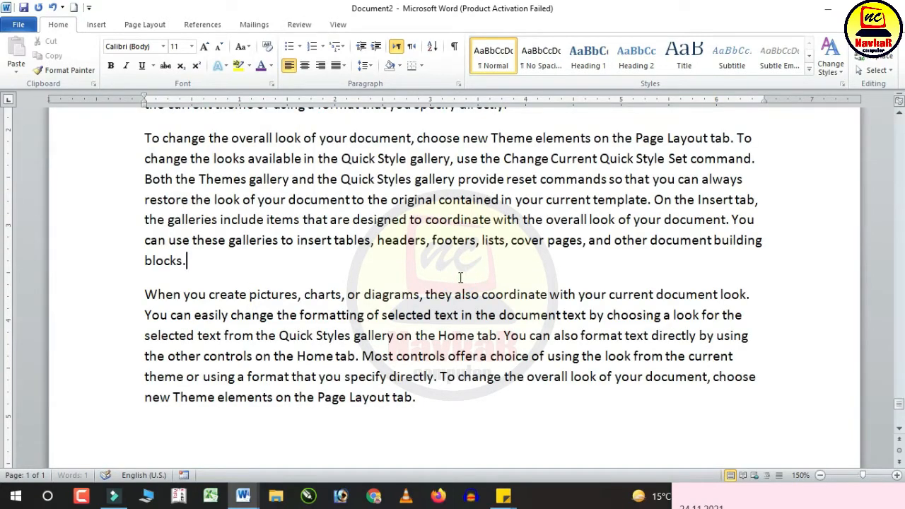
- Justify all the sample text and return to the start of the document
key("ctrl+a")
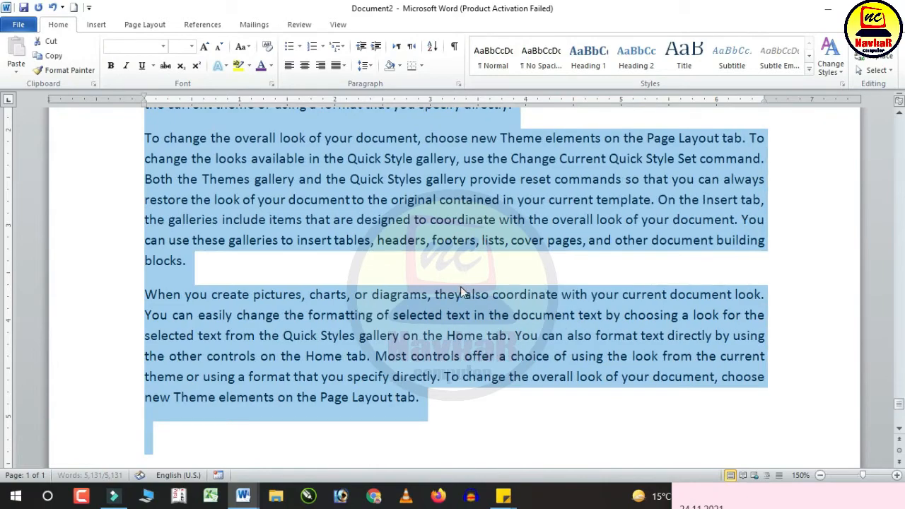
left_click(460, 286)
left_click_drag(898, 409, 898, 122)
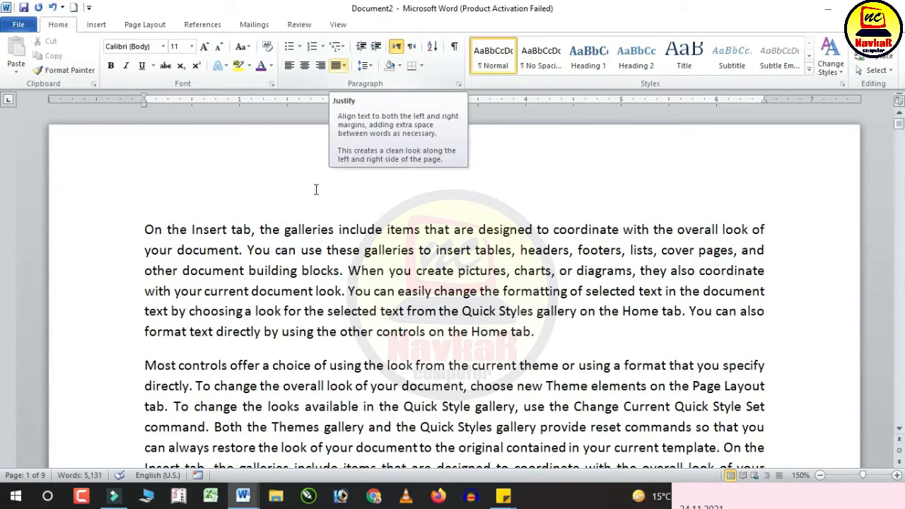
- Add a new line above the first paragraph of the document and enter COMPUTER on it
left_click(245, 330)
left_click(143, 229)
key("Return")
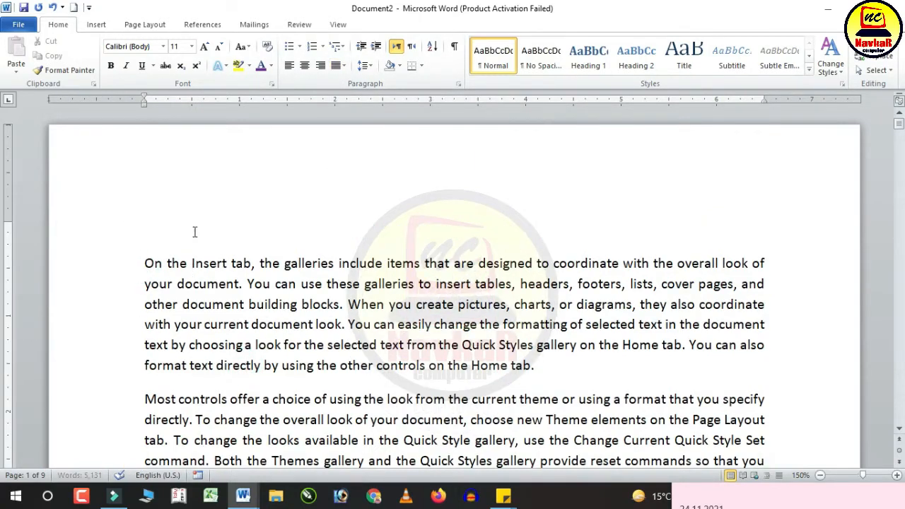
left_click(202, 24)
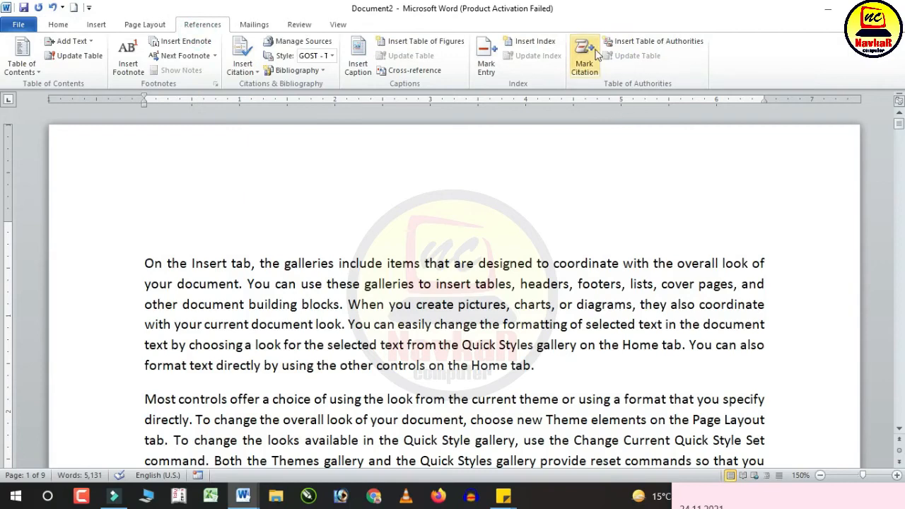
left_click(179, 238)
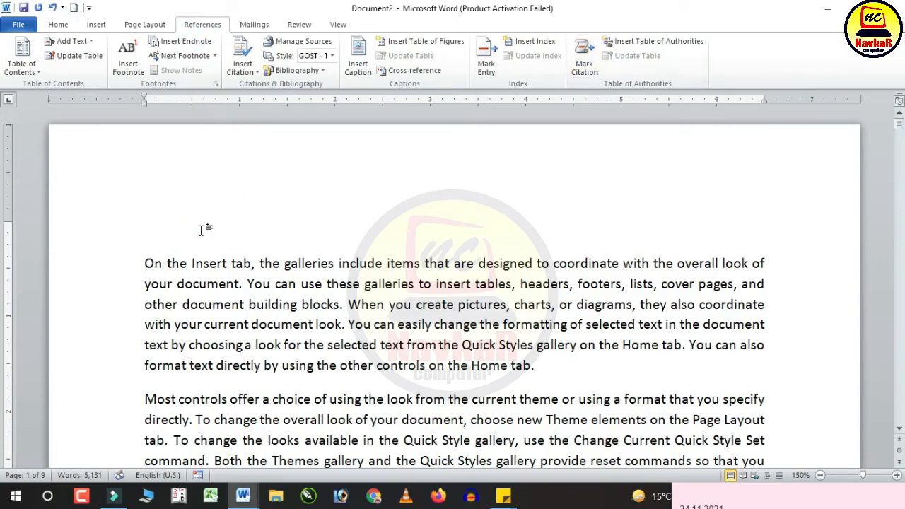
type("COMPUTER")
- Set up a citation mark for the COMPUTER line with COMPUTER as its category
left_click_drag(235, 242, 117, 247)
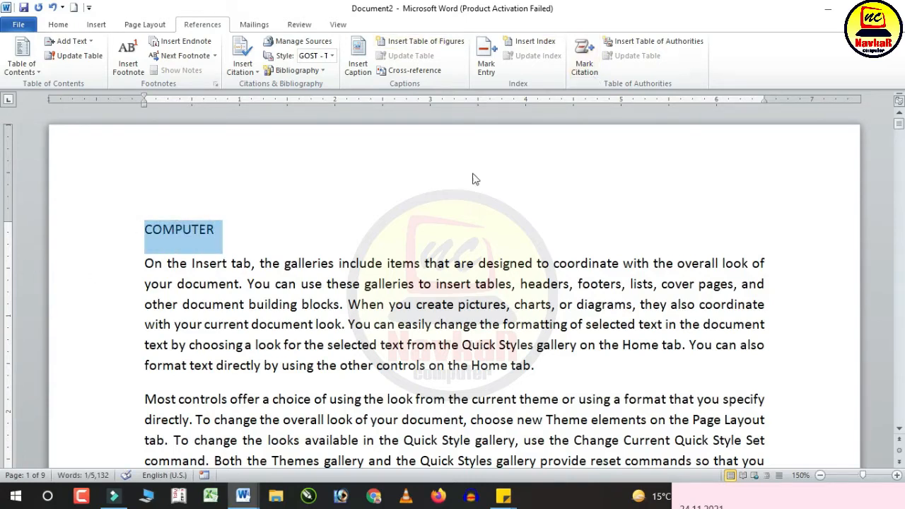
left_click(584, 57)
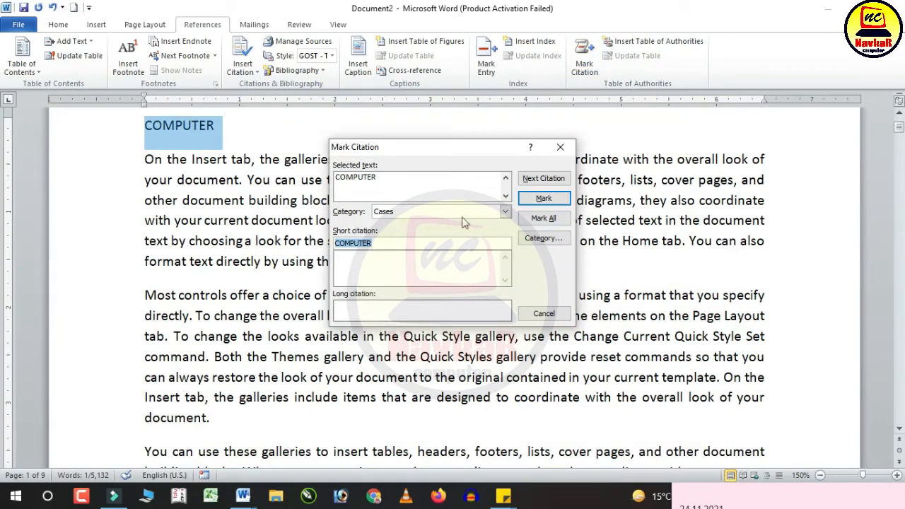
left_click(505, 211)
scroll(453, 263, "down", 3)
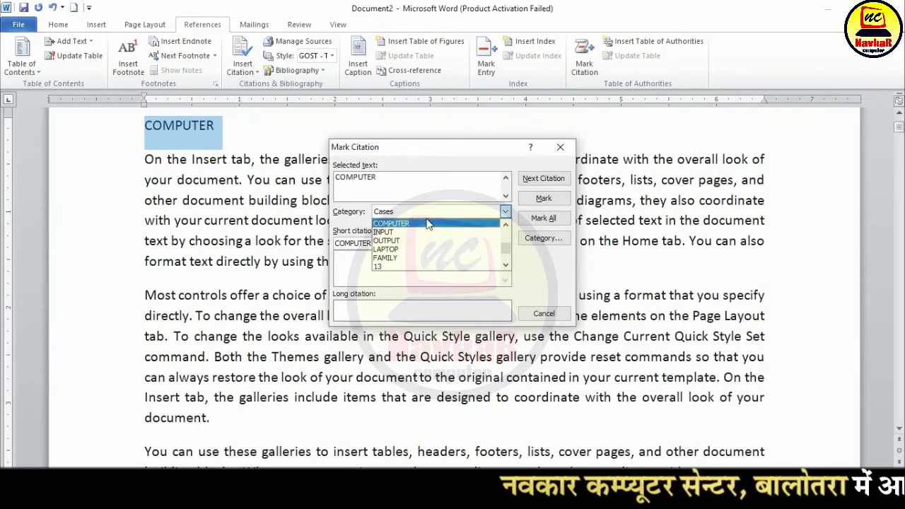
left_click(418, 225)
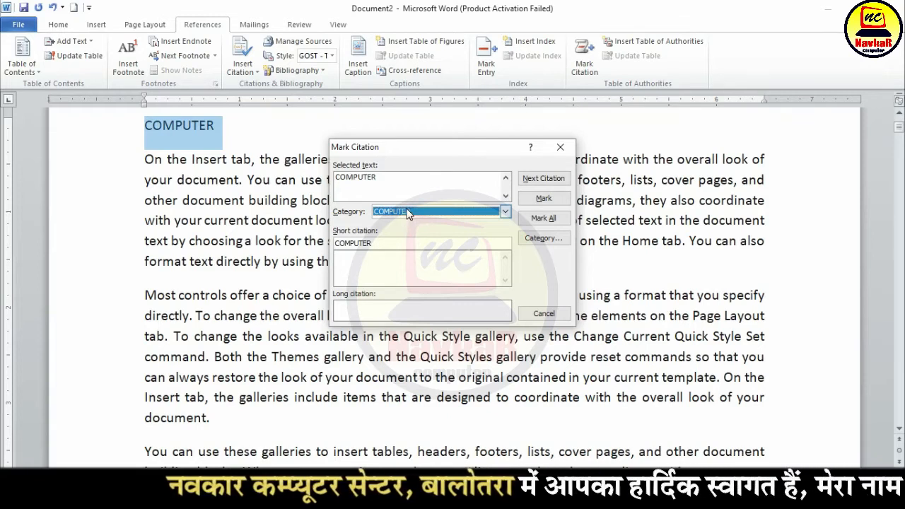
- Rename citation category 13 as HARDWARE
left_click(558, 240)
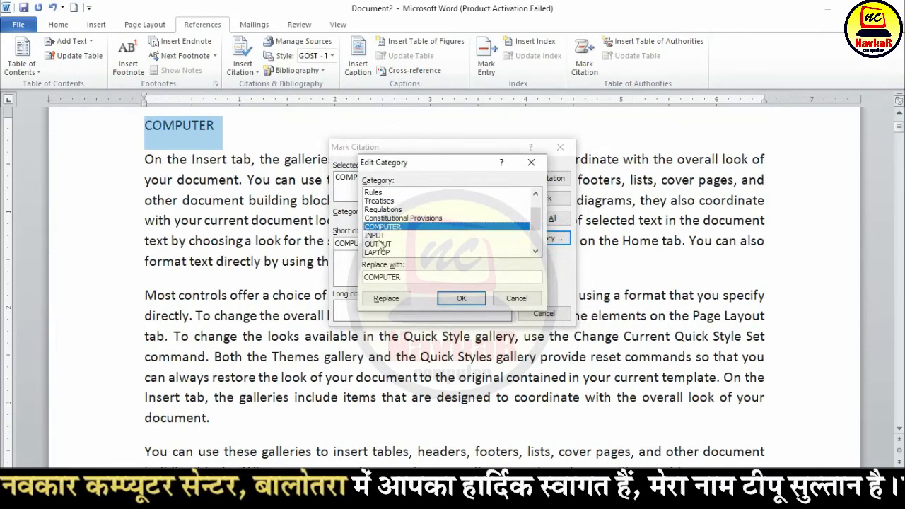
scroll(399, 248, "down", 2)
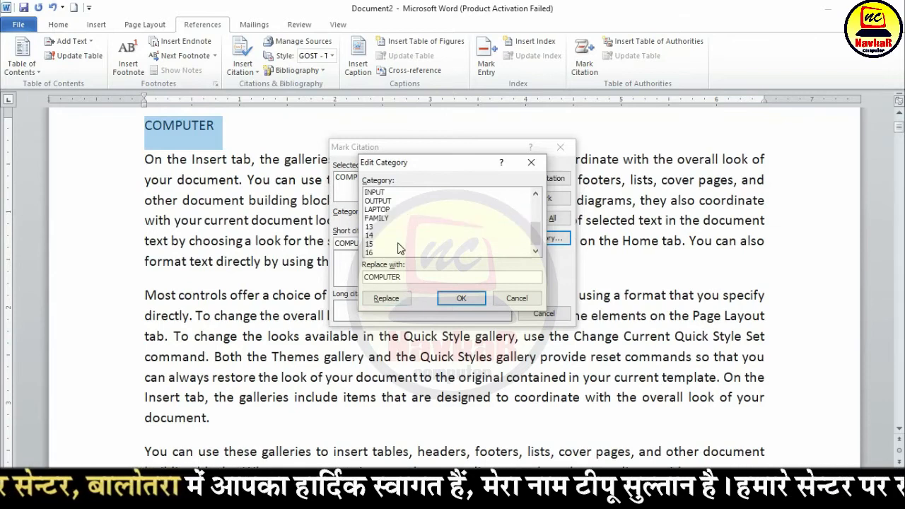
left_click(375, 227)
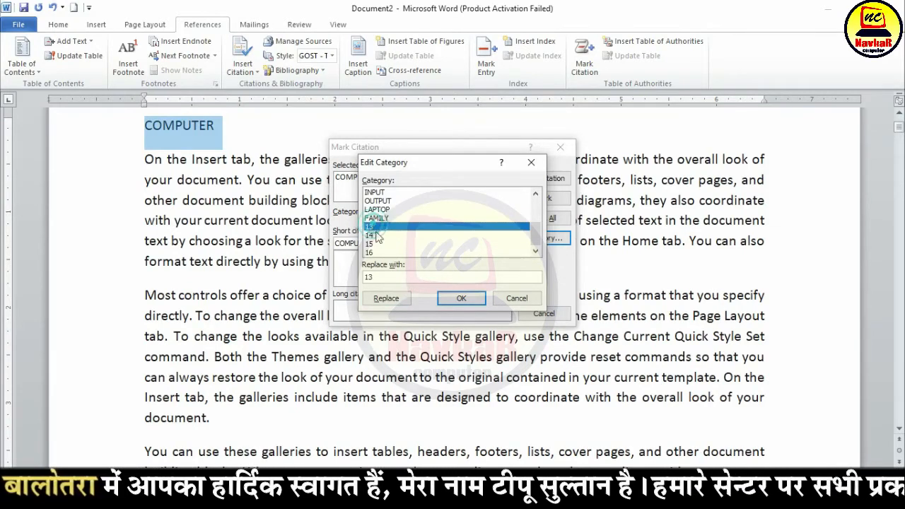
double_click(398, 277)
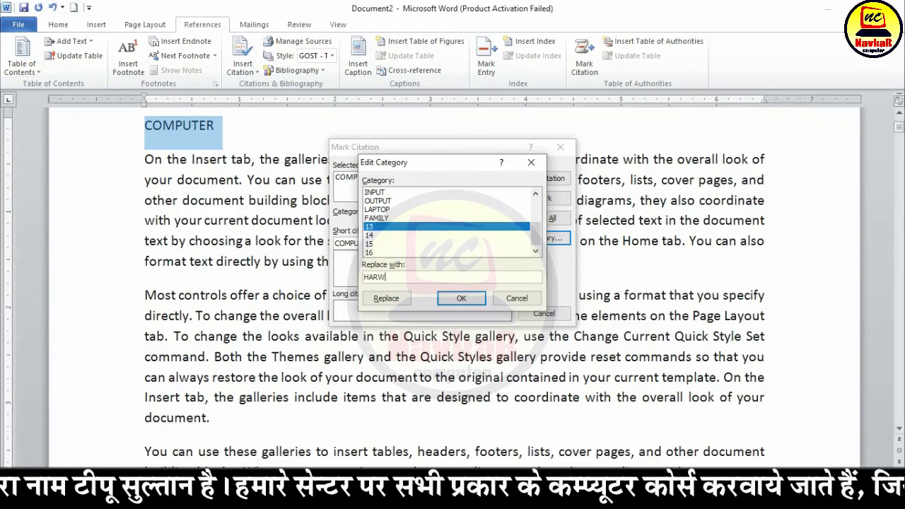
type("HARDWARE")
left_click(382, 304)
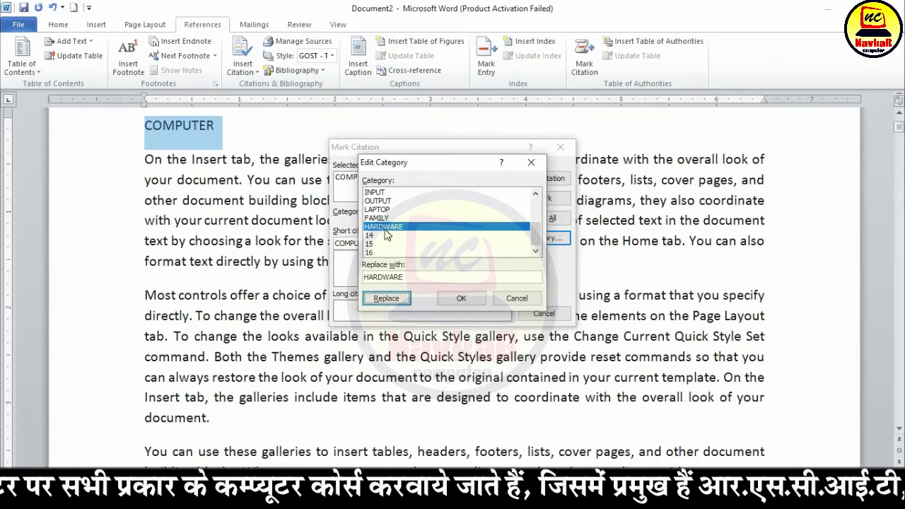
- Rename citation category 14 as SOFTWARE and mark the selected COMPUTER line as a citation
left_click(373, 236)
double_click(398, 277)
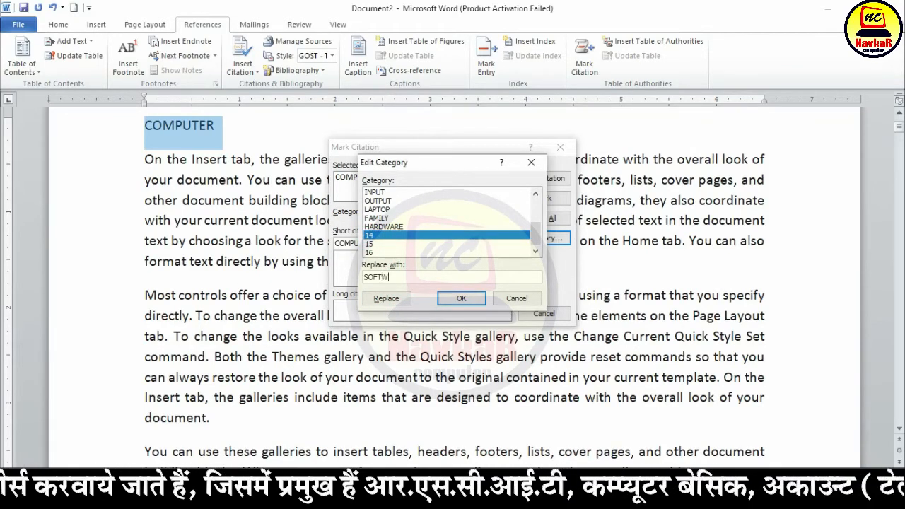
left_click(386, 298)
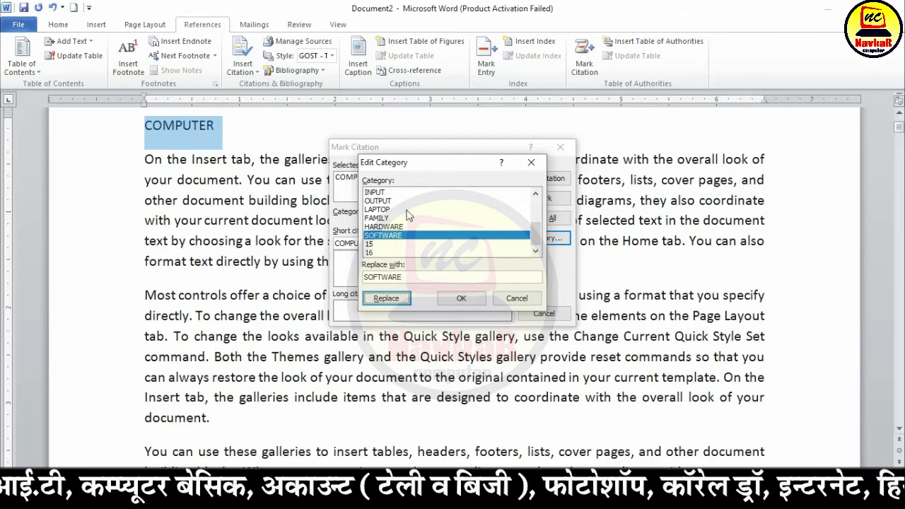
left_click(460, 298)
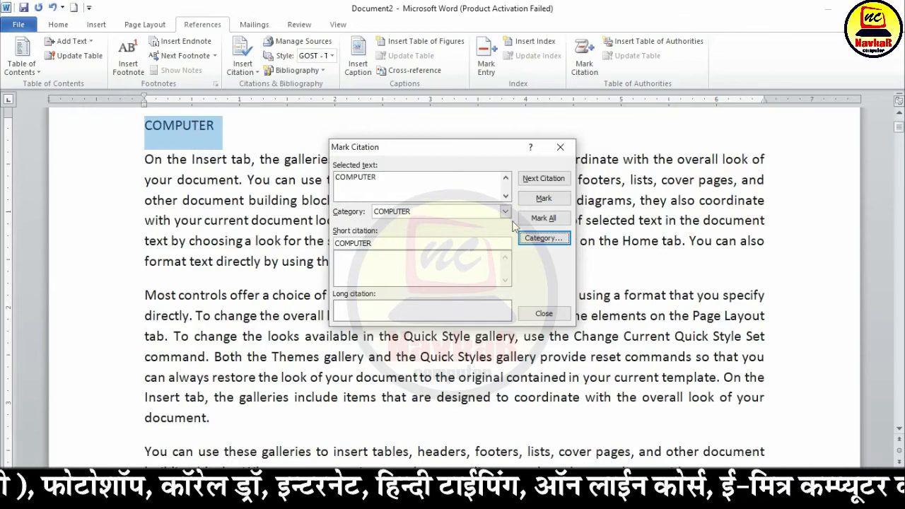
left_click(544, 199)
left_click(539, 315)
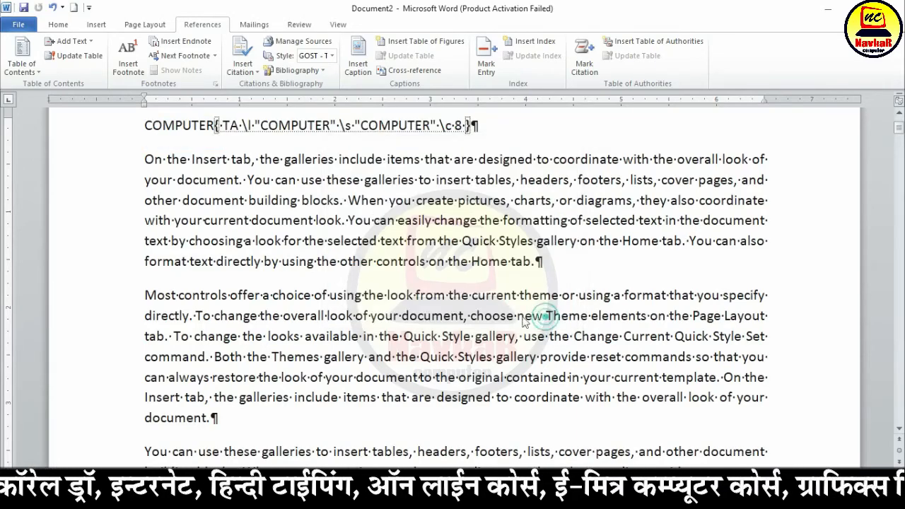
- Add two lines after the paragraph ending at the top of page 2 and enter HARDWARE on the second one
scroll(203, 340, "down", 10)
scroll(203, 341, "down", 4)
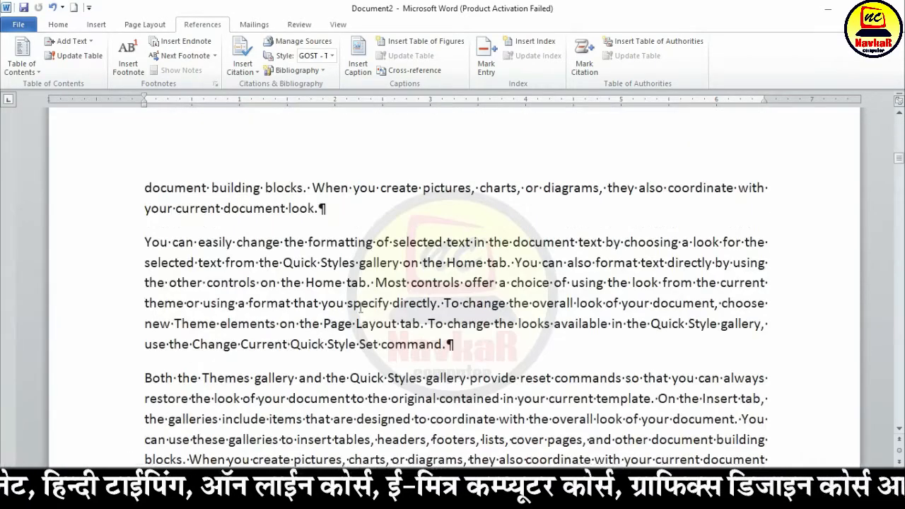
left_click(373, 216)
key("Return")
key("Return")
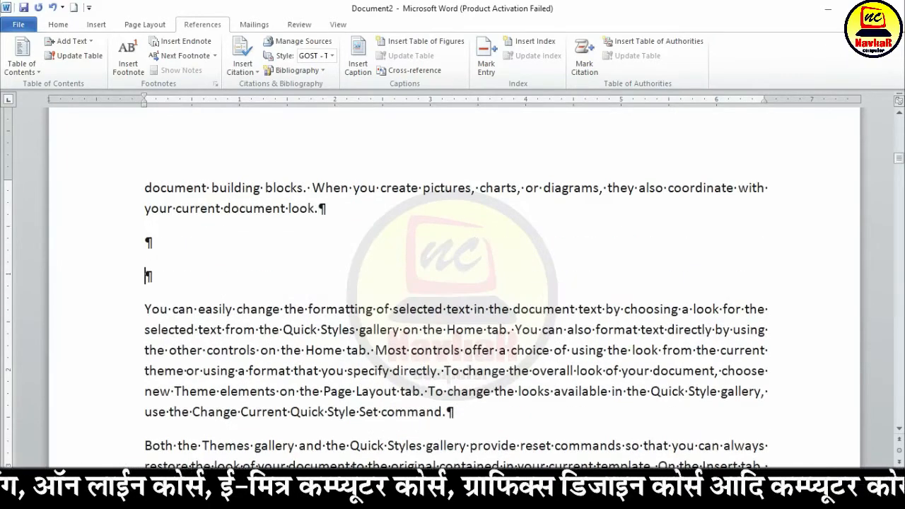
type("HARDWARE")
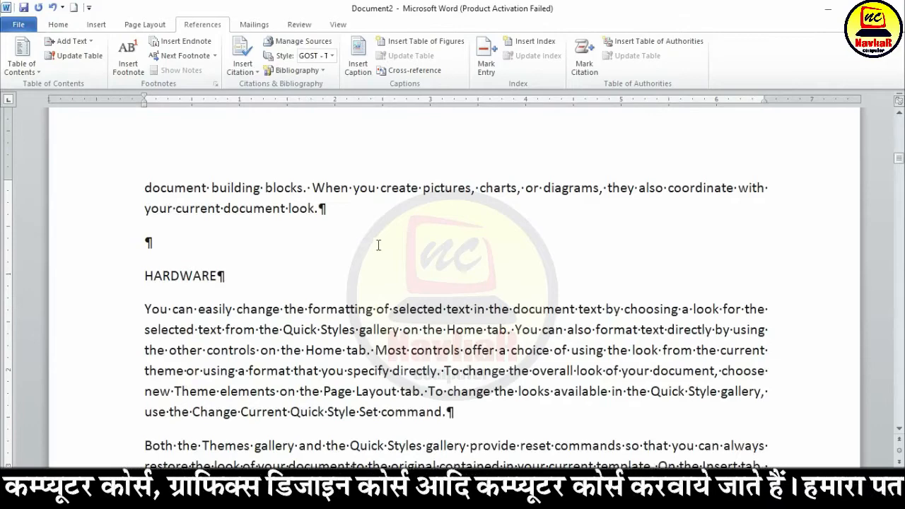
- Add a KEYBOARD line lower on page 2, above the paragraph starting "On the Insert tab"
scroll(378, 244, "down", 10)
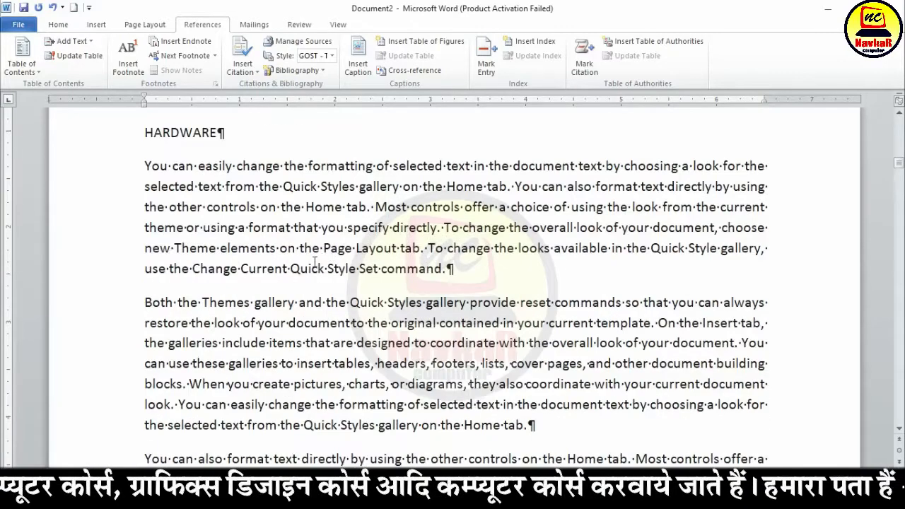
left_click(626, 194)
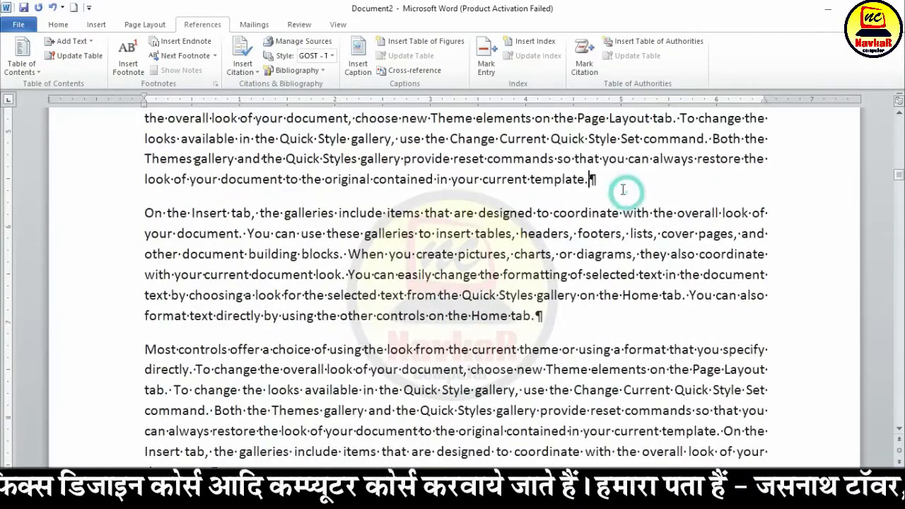
key("Return")
type("KEYBOARD")
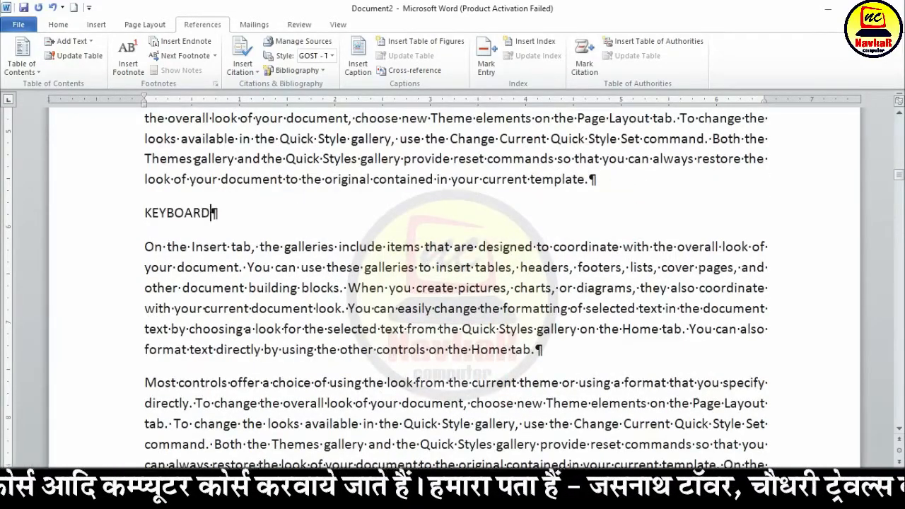
- Add a MOUSE line further down, above the paragraph starting "You can use these galleries to insert tables"
scroll(391, 252, "down", 9)
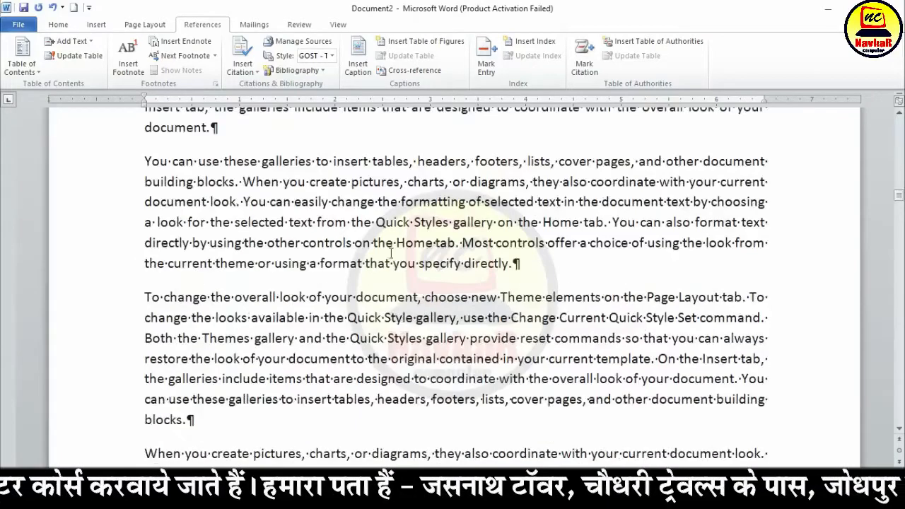
left_click(265, 145)
key("Return")
type("MOUSE")
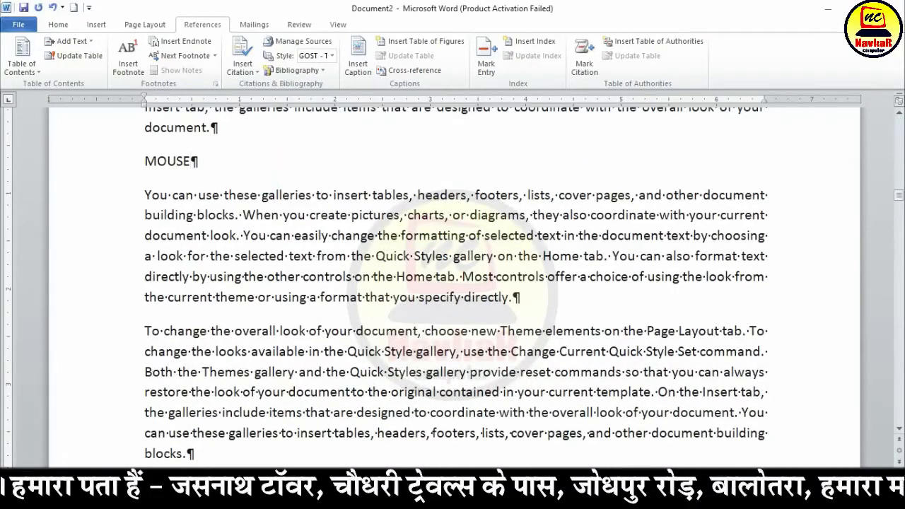
- Add a SOFTWARE line near the top of a following page, above the paragraph starting "You can also format text directly"
scroll(318, 289, "down", 15)
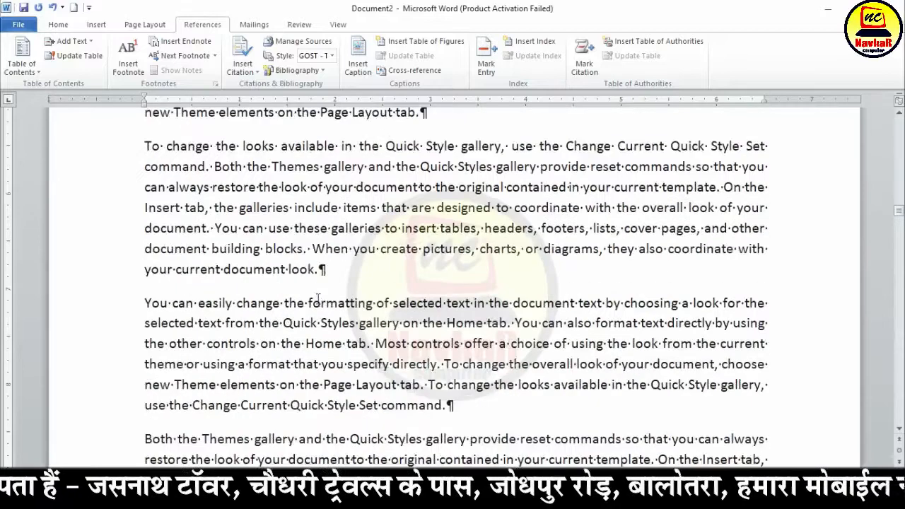
left_click(537, 298)
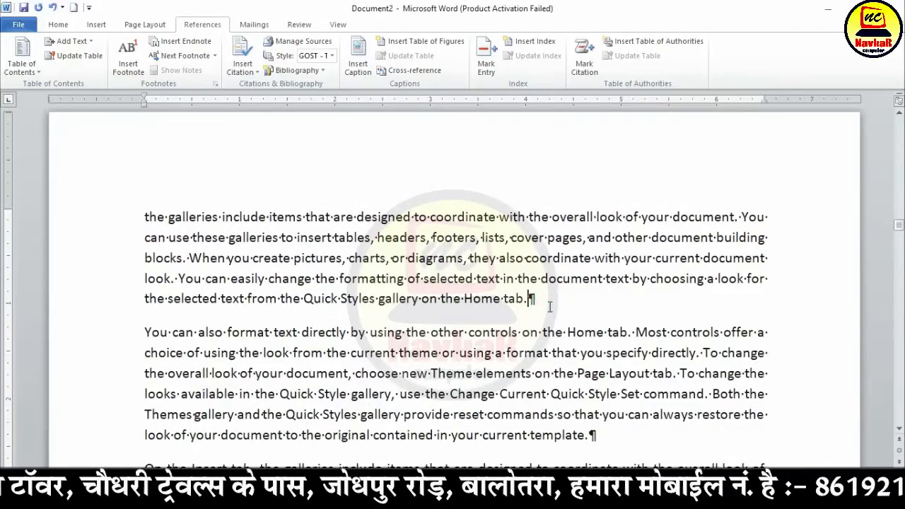
key("Return")
type("SOFTWAR")
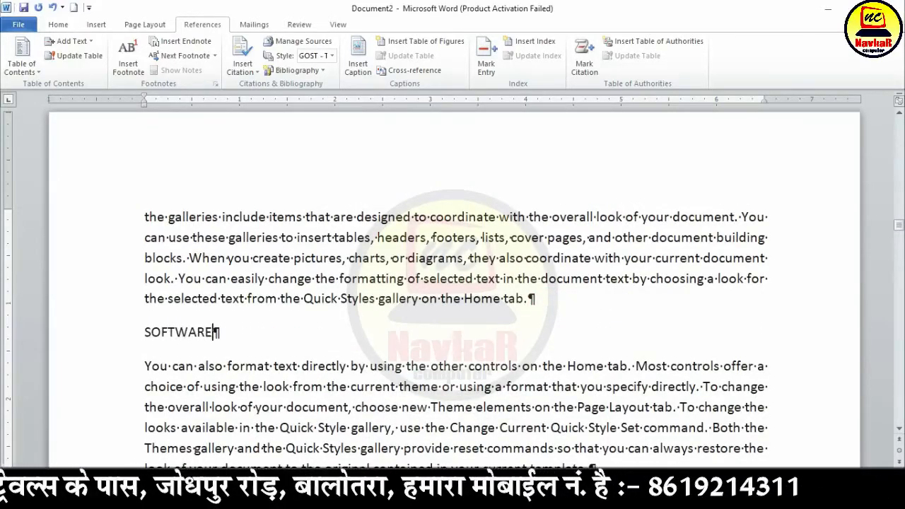
- Finish the SOFTWARE line and add an MS WORD line above the paragraph starting "To change the looks available"
type("E")
scroll(550, 306, "down", 10)
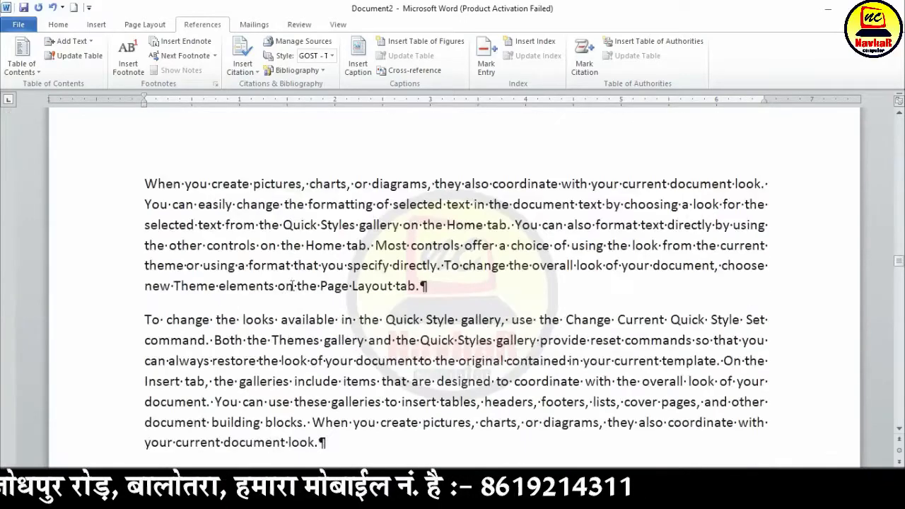
left_click(470, 280)
key("Return")
type("WM")
type("MS WORD")
- Add an MS EXCEL line on a following page, above the paragraph starting "You can use these galleries to insert tables"
scroll(449, 341, "down", 15)
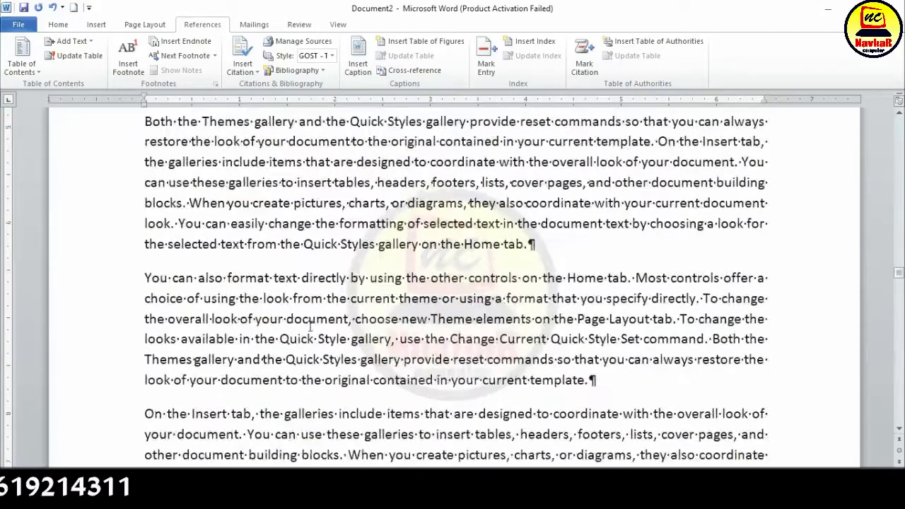
scroll(375, 266, "up", 3)
left_click(245, 332)
key("Return")
type("MS")
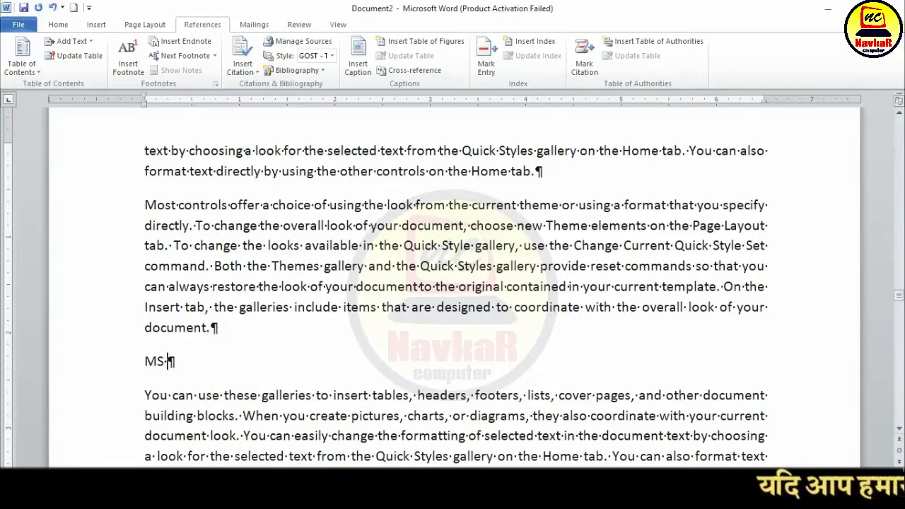
type(" EXCEL")
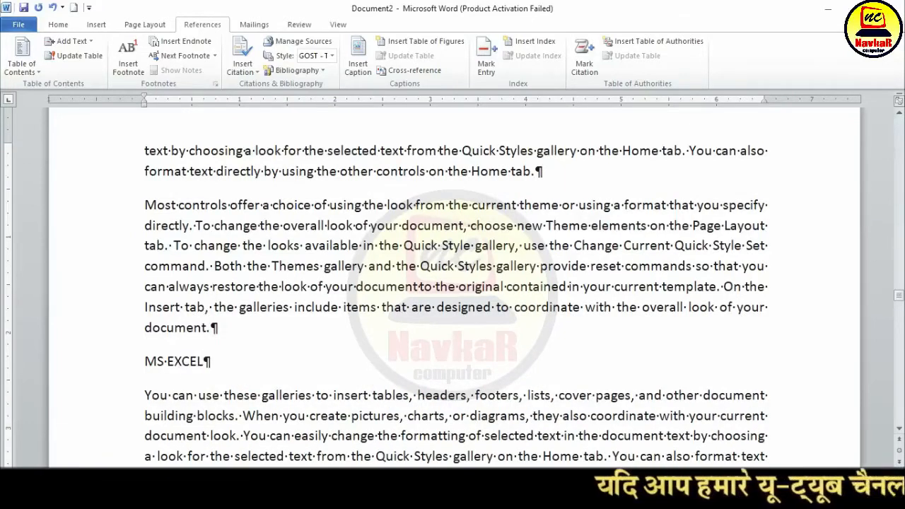
- Mark the HARDWARE line on page 2 as a citation in the COMPUTER category
left_click_drag(901, 295, 901, 110)
scroll(276, 338, "down", 3)
scroll(276, 337, "down", 10)
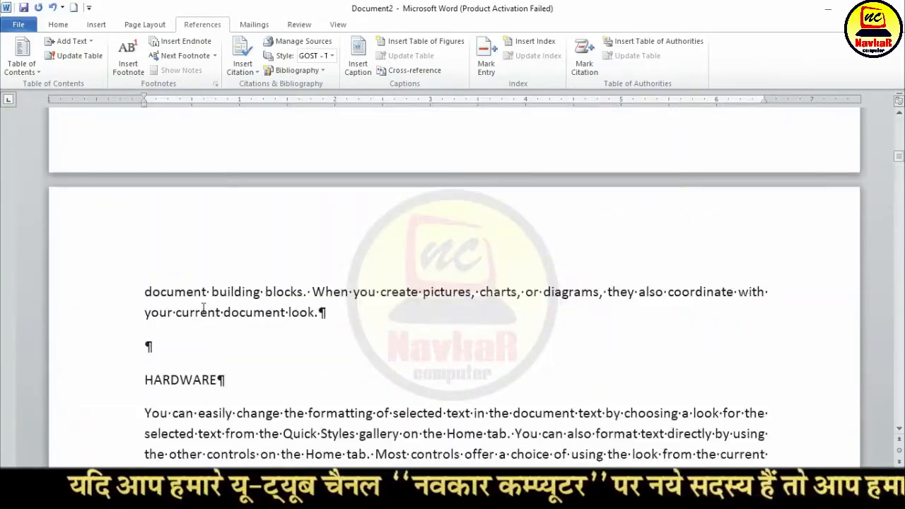
scroll(203, 322, "down", 3)
left_click_drag(222, 251, 146, 243)
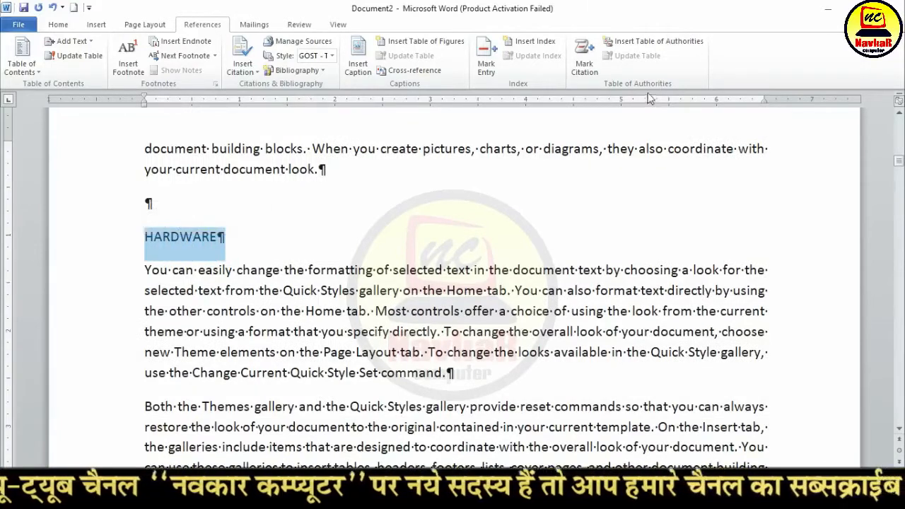
left_click(584, 56)
left_click(503, 210)
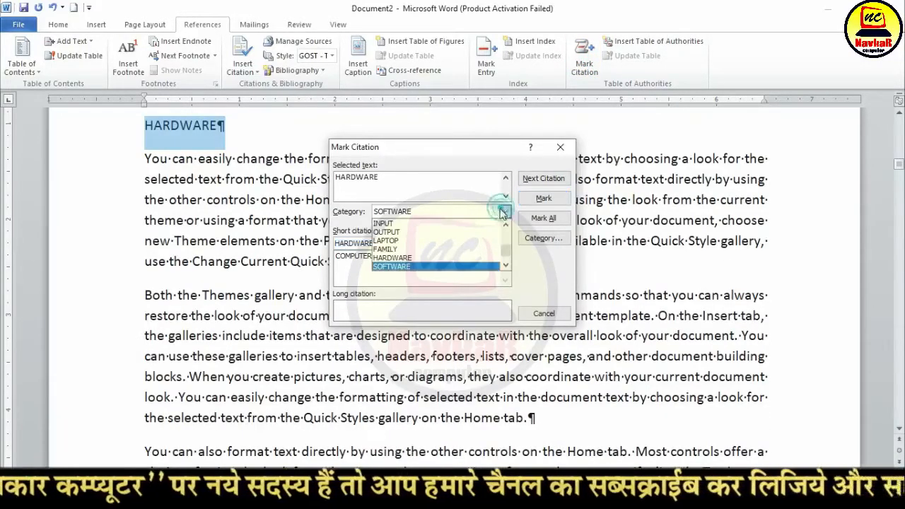
scroll(402, 231, "up", 1)
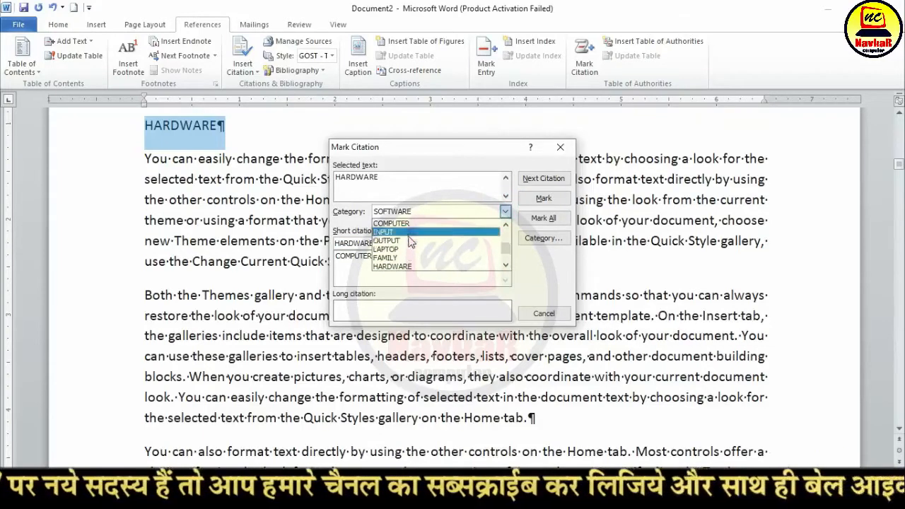
left_click(402, 231)
left_click(545, 198)
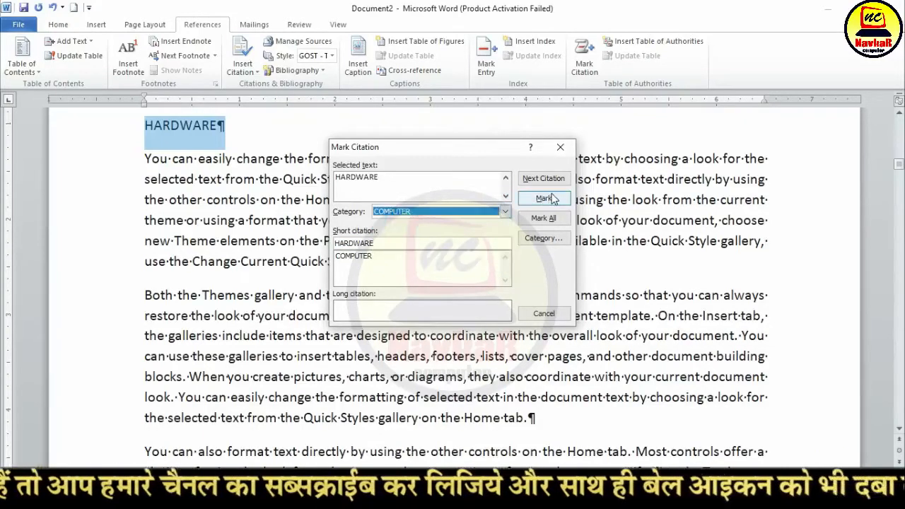
left_click(543, 313)
- Mark the KEYBOARD line as a citation in the HARDWARE category
scroll(212, 329, "down", 4)
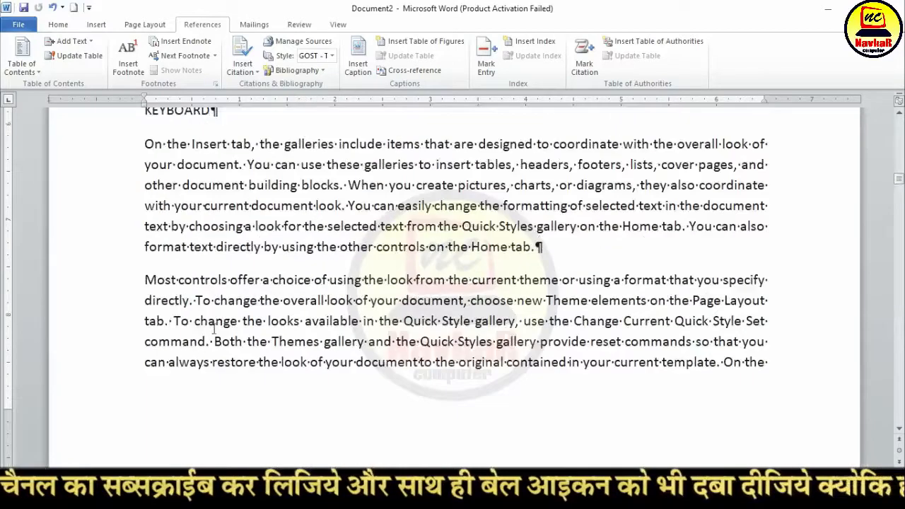
scroll(188, 243, "up", 4)
triple_click(215, 296)
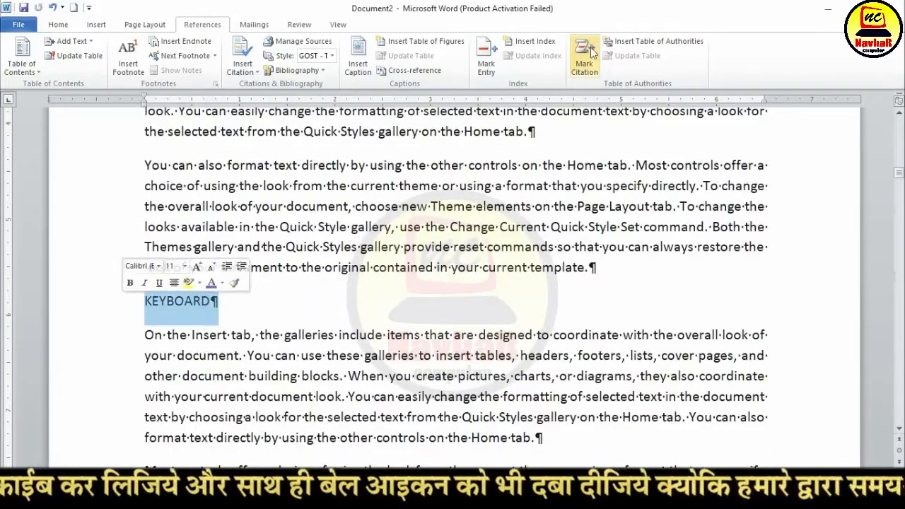
left_click(584, 62)
left_click(482, 212)
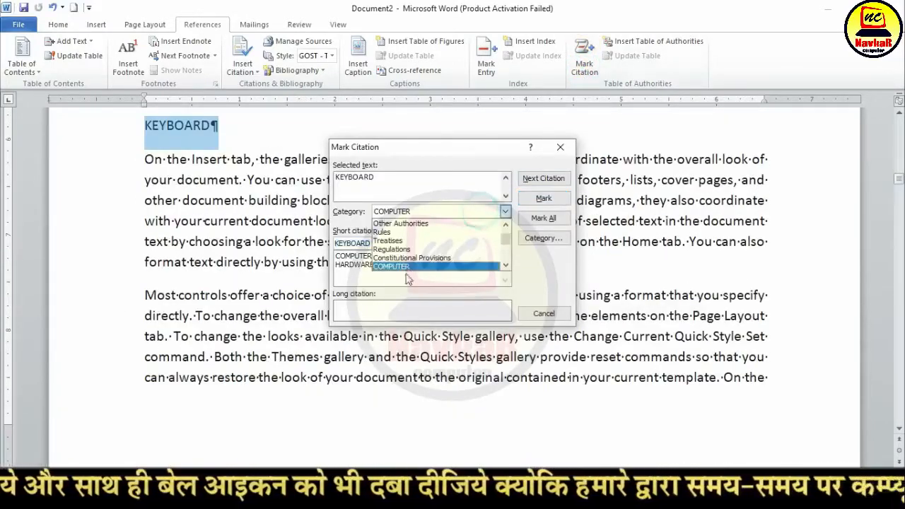
scroll(407, 269, "down", 3)
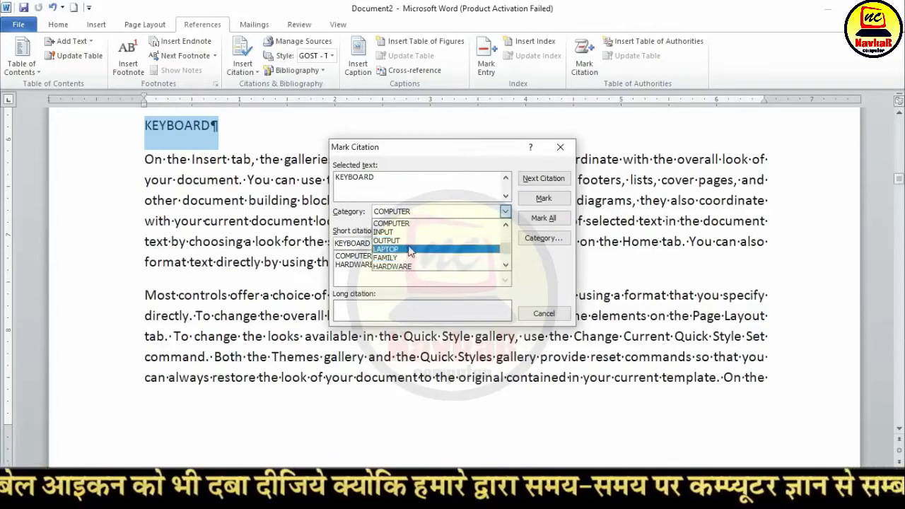
left_click(416, 243)
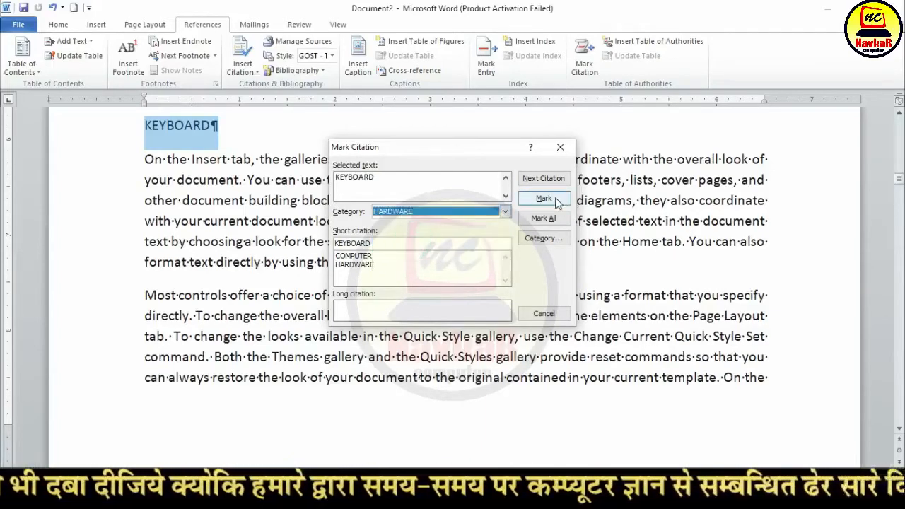
left_click(543, 198)
left_click(542, 313)
- Mark the MOUSE line as a citation in the HARDWARE category
scroll(176, 299, "down", 8)
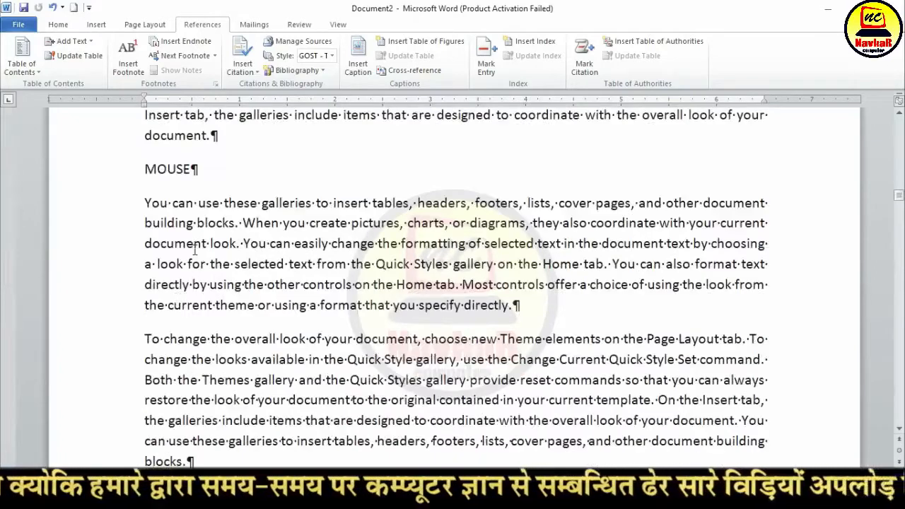
left_click(134, 169)
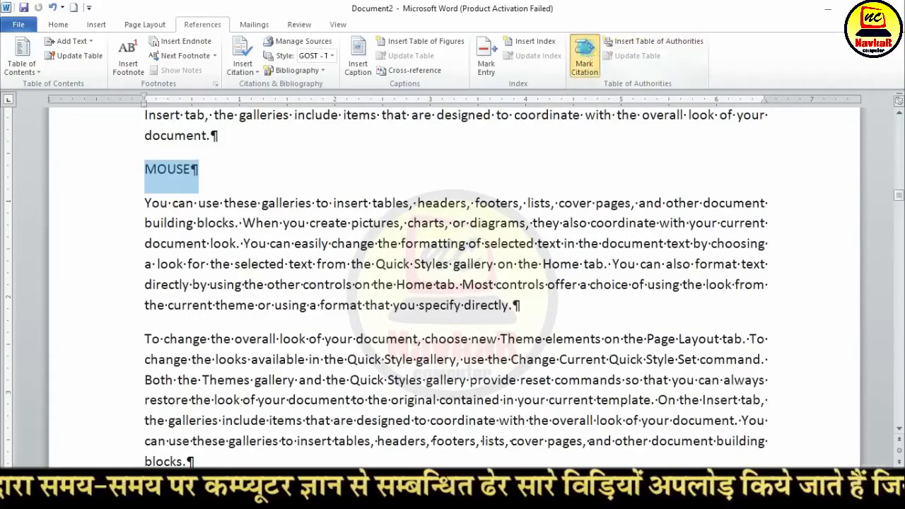
left_click(583, 57)
left_click(543, 198)
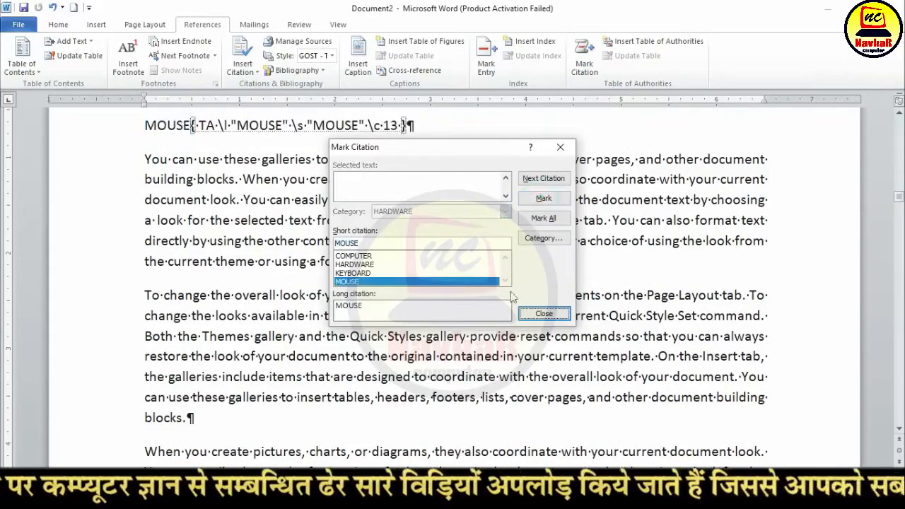
left_click(543, 313)
- Mark the SOFTWARE line as a citation in the COMPUTER category
scroll(210, 316, "down", 4)
scroll(210, 316, "down", 10)
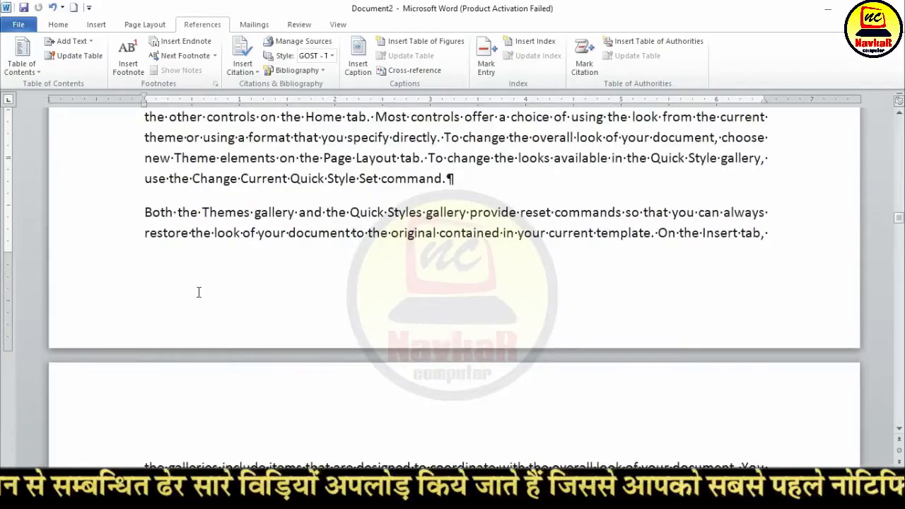
left_click_drag(192, 296, 147, 297)
left_click_drag(216, 297, 122, 296)
left_click(584, 60)
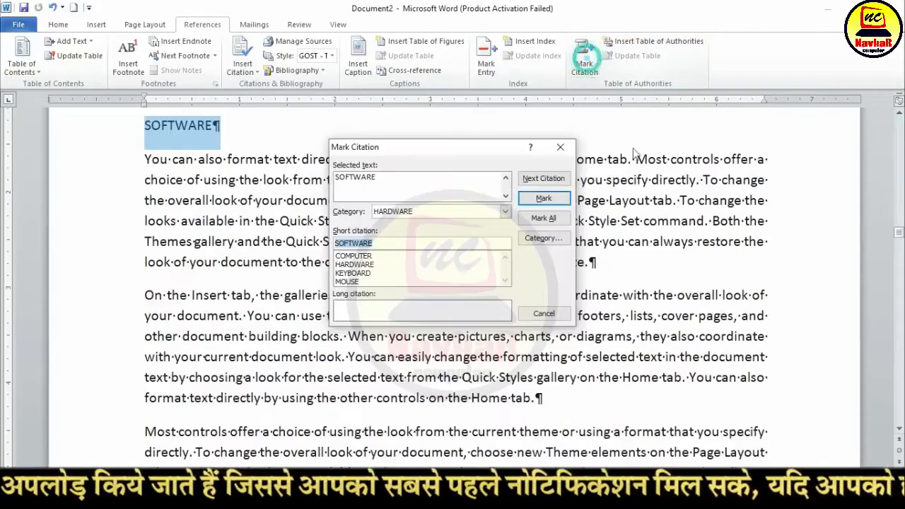
left_click(447, 212)
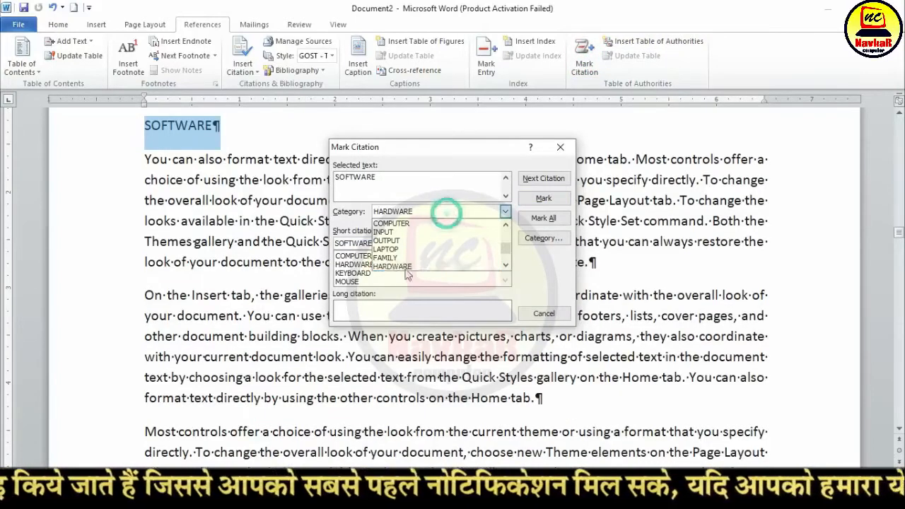
left_click(396, 223)
left_click(535, 199)
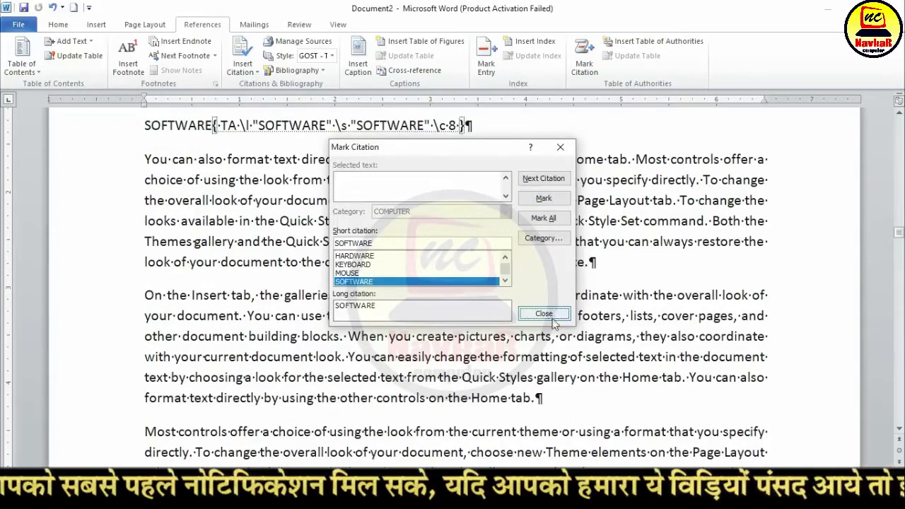
left_click(544, 313)
- Mark the MS WORD line as a citation in the SOFTWARE category
scroll(220, 359, "down", 10)
scroll(219, 359, "down", 5)
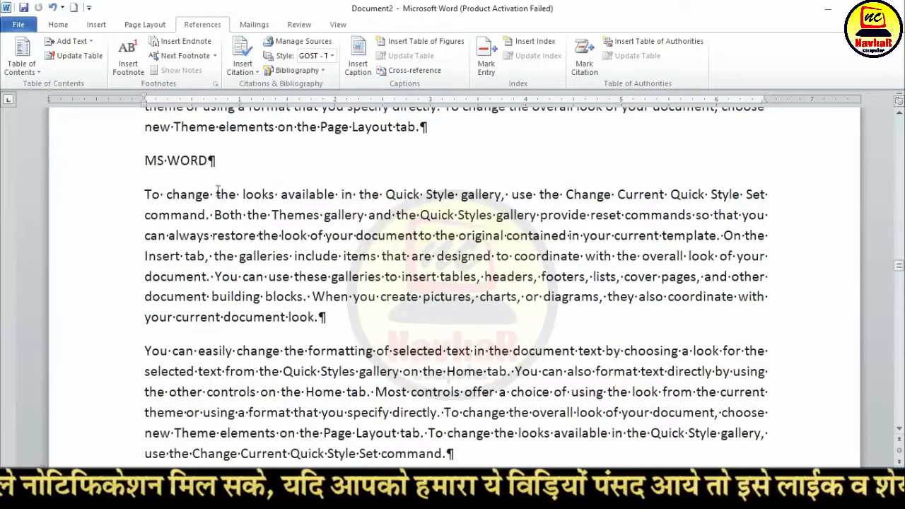
left_click_drag(209, 160, 126, 165)
left_click(584, 58)
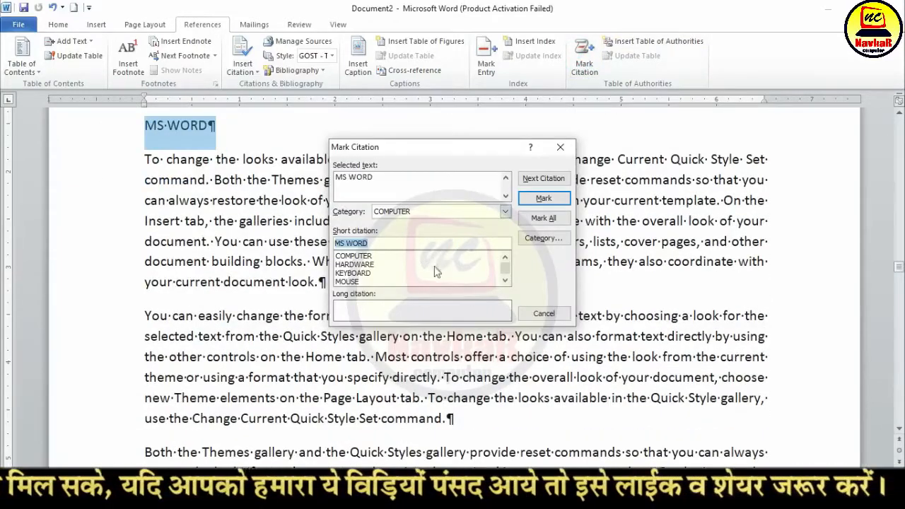
left_click(505, 212)
scroll(402, 261, "down", 1)
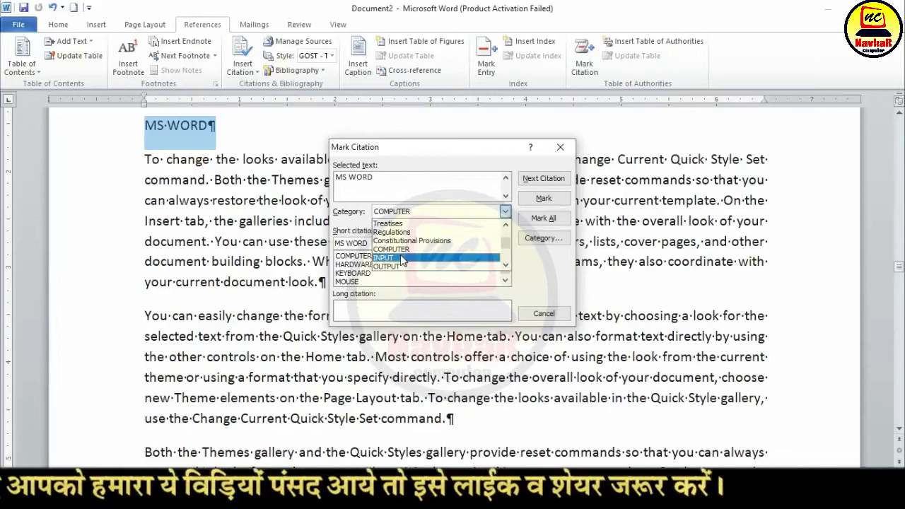
scroll(408, 260, "down", 2)
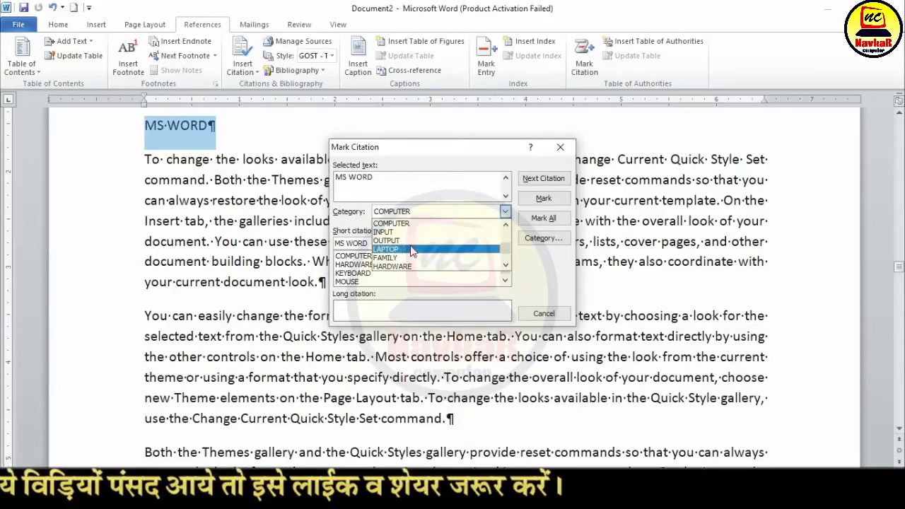
scroll(417, 270, "down", 1)
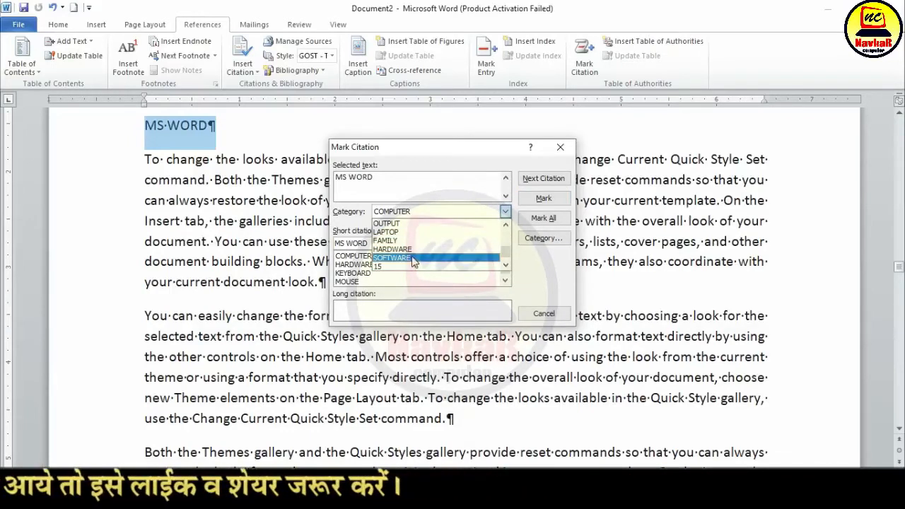
left_click(415, 265)
left_click(554, 200)
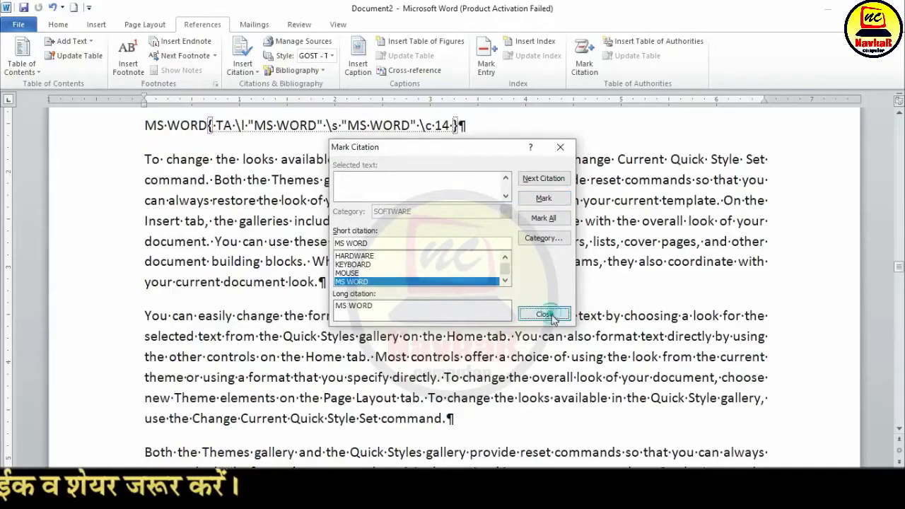
left_click(541, 313)
- Mark the MS EXCEL line as a citation in the SOFTWARE category
scroll(182, 373, "down", 8)
scroll(204, 357, "down", 4)
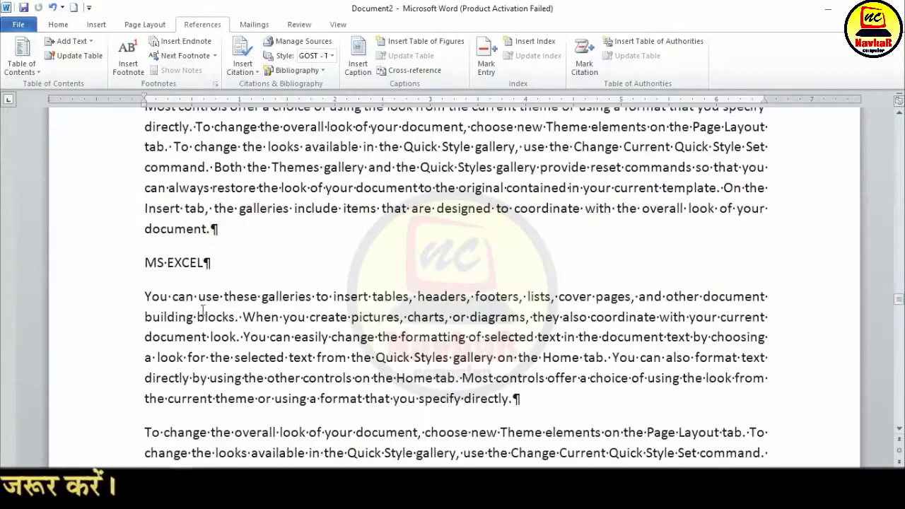
triple_click(201, 266)
left_click(584, 60)
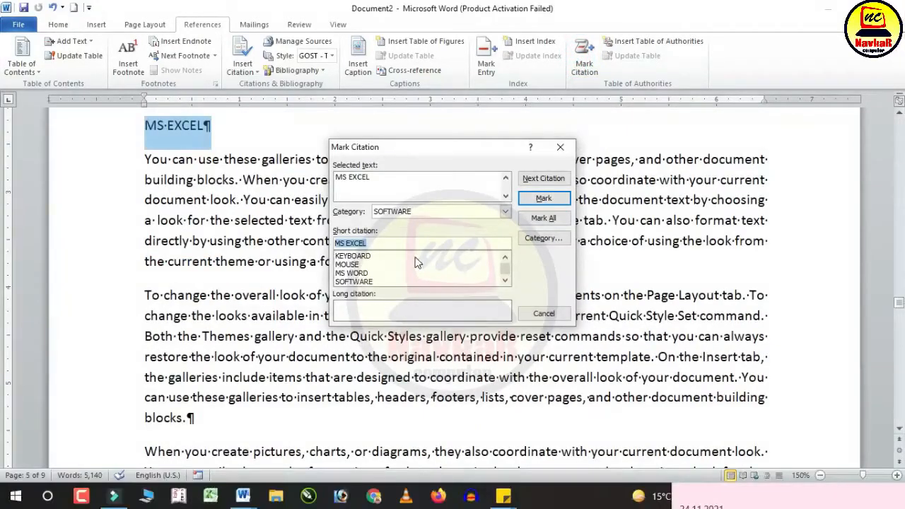
left_click(428, 212)
left_click(431, 211)
left_click(543, 198)
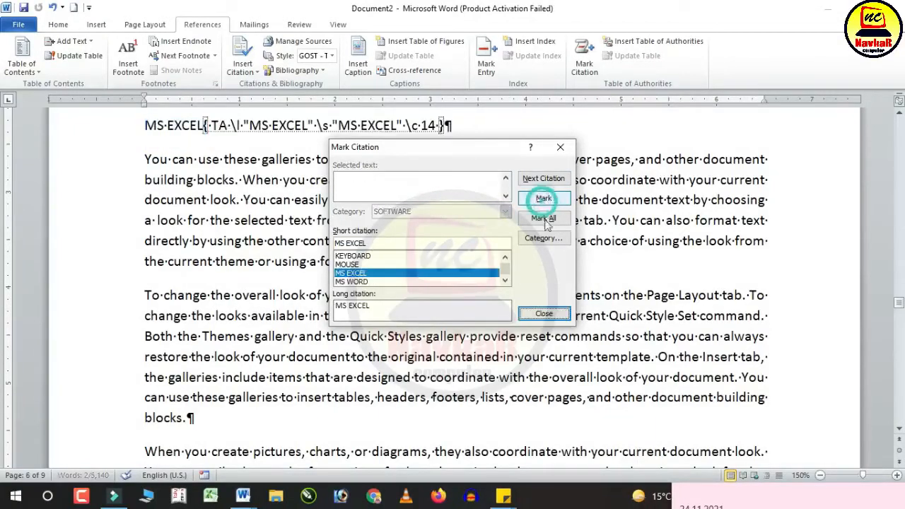
left_click(543, 313)
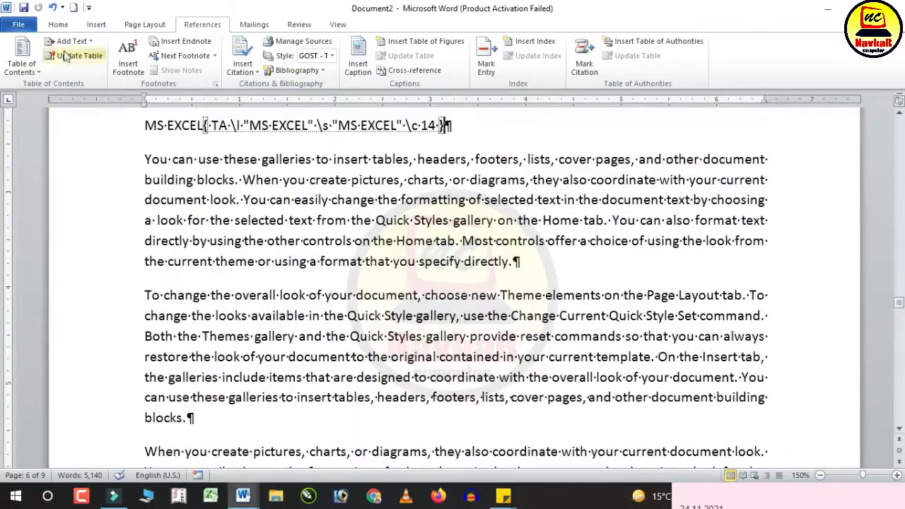
- Hide the formatting marks and insert a blank page before the COMPUTER heading at the start of the document
left_click(58, 24)
left_click(456, 47)
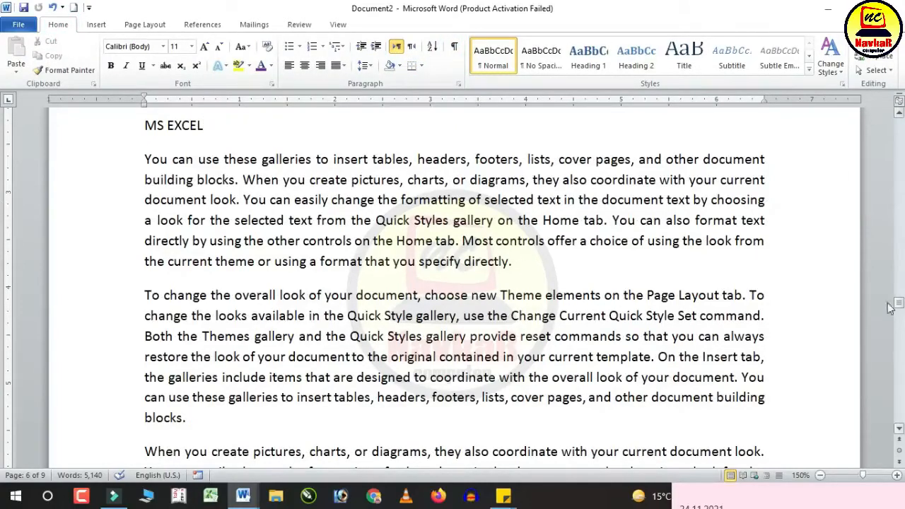
left_click_drag(898, 305, 897, 81)
left_click(143, 229)
left_click(96, 24)
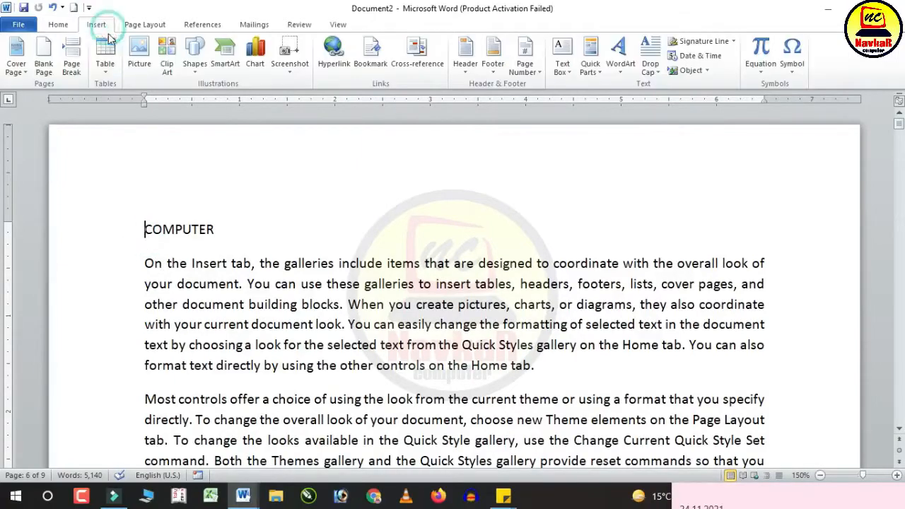
left_click(44, 59)
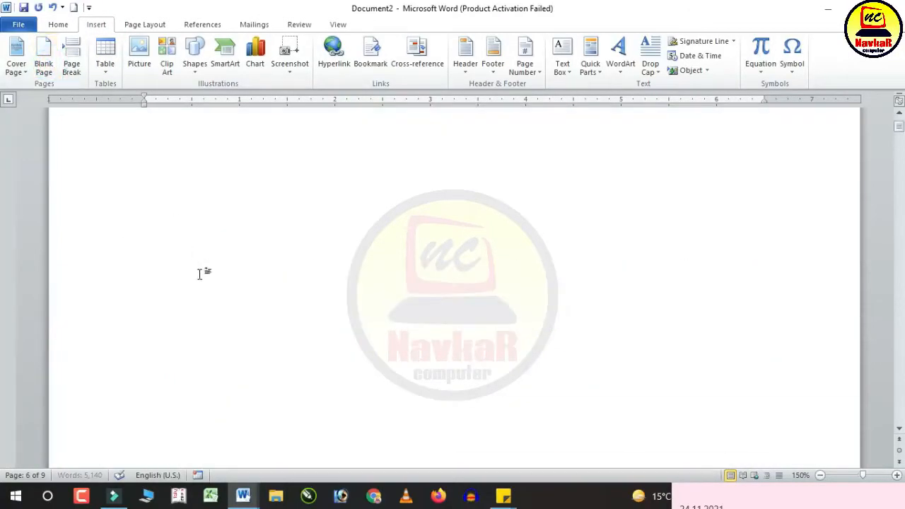
left_click(214, 25)
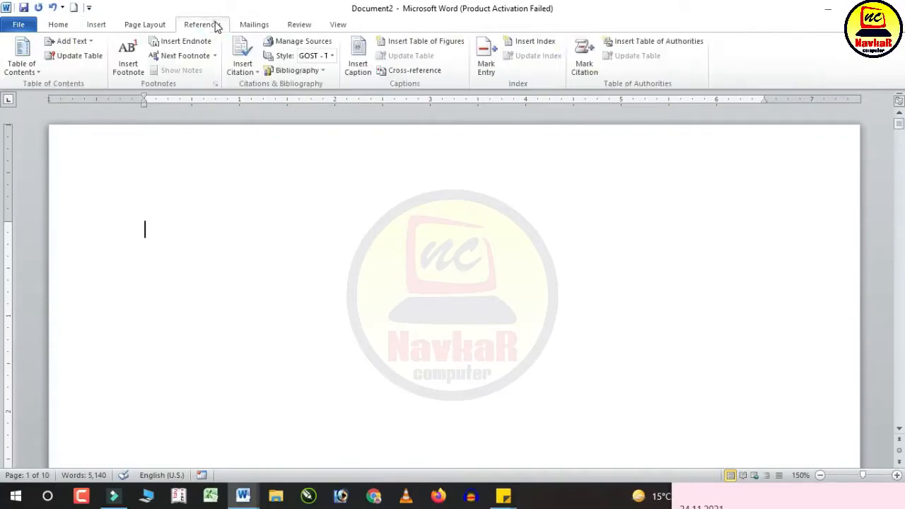
- Insert a table of authorities covering all categories on the blank first page, and check its COMPUTER, HARDWARE and SOFTWARE groups
left_click(610, 41)
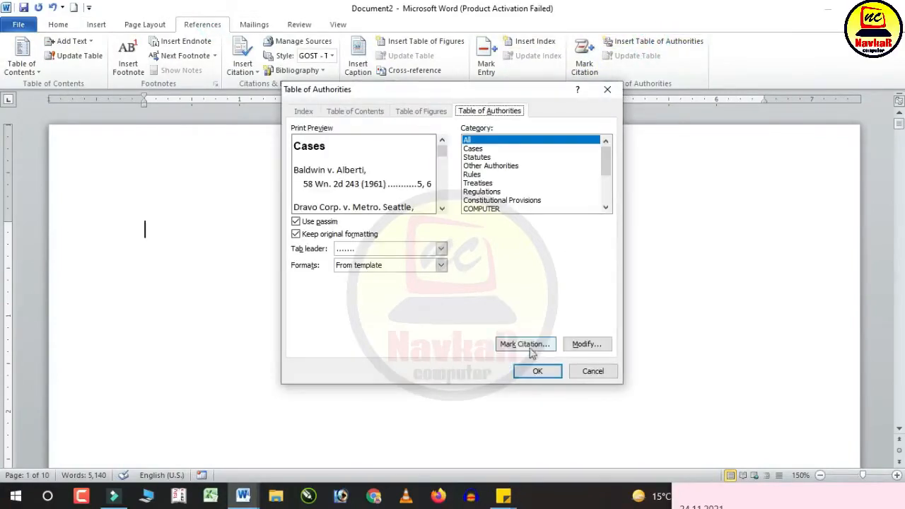
left_click(537, 371)
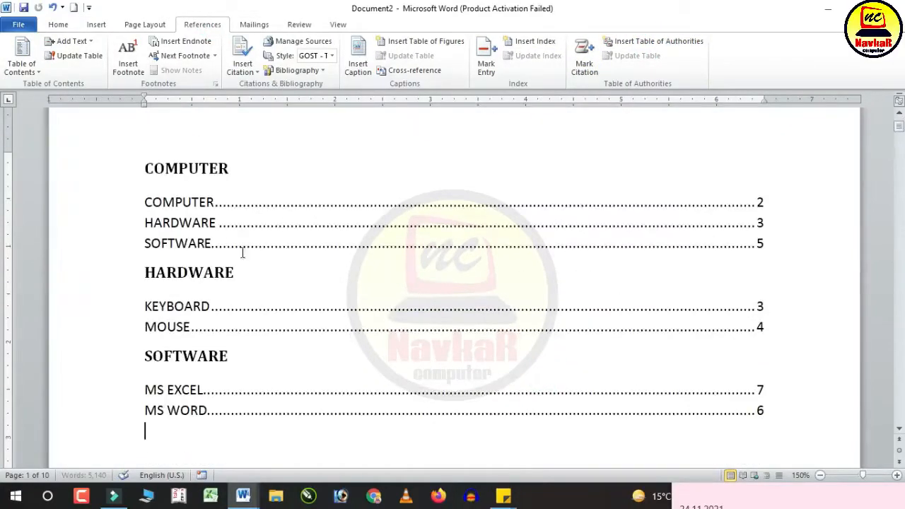
left_click(226, 227)
left_click(191, 202)
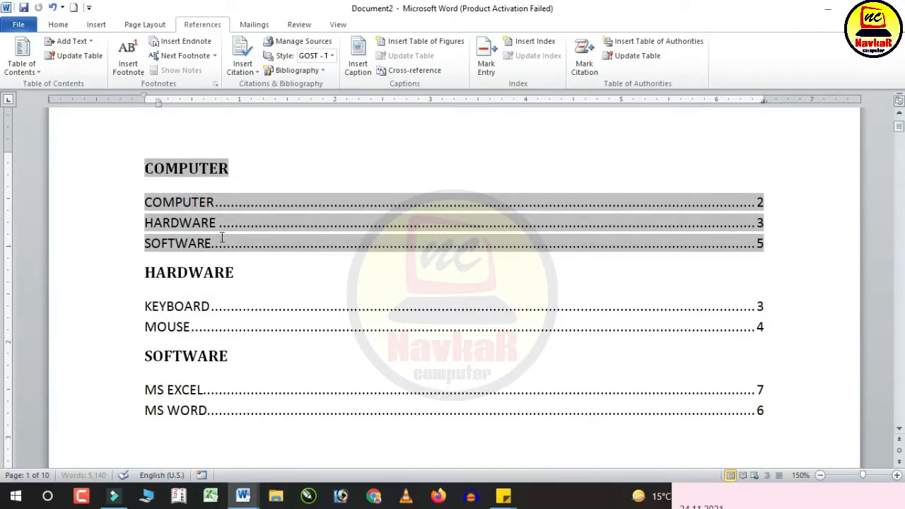
left_click(199, 317)
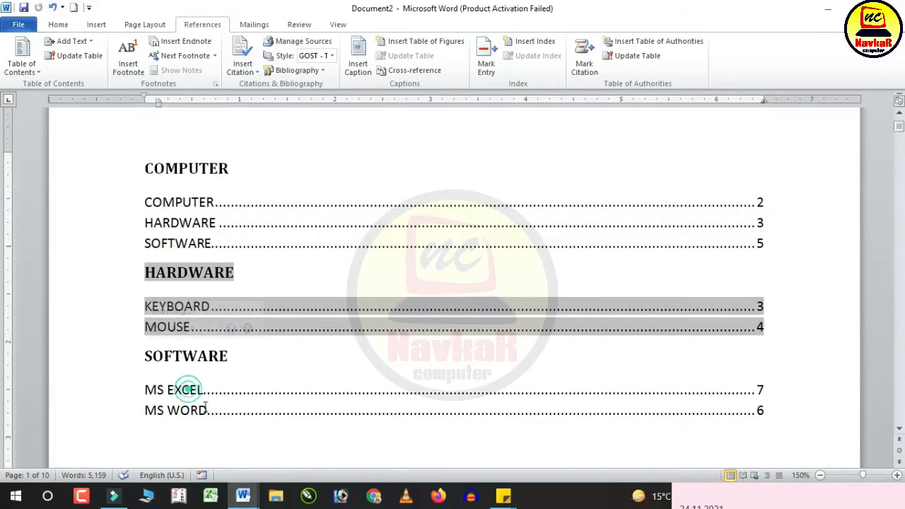
left_click(191, 389)
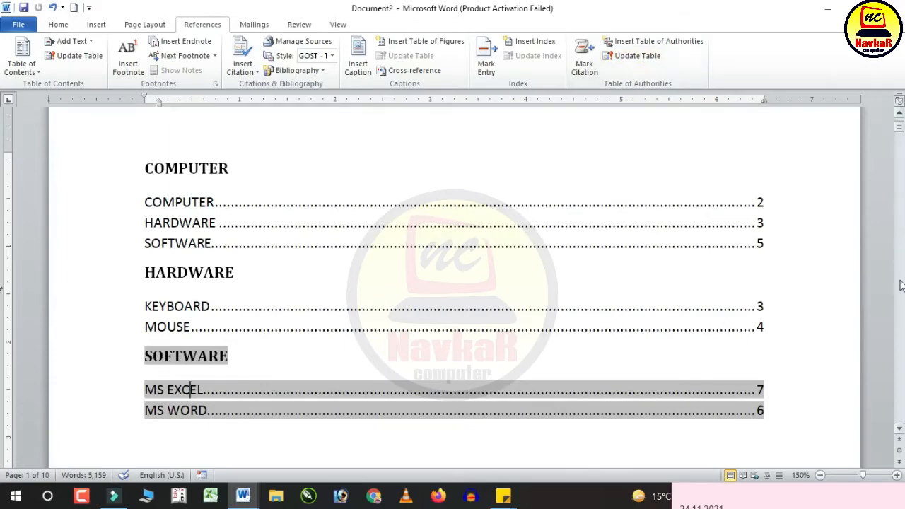
- Add a new line reading GOOGLE CHROME on page 7, after the paragraph ending in "building blocks."
left_click_drag(895, 128, 896, 312)
scroll(204, 359, "down", 4)
left_click(241, 271)
key("Return")
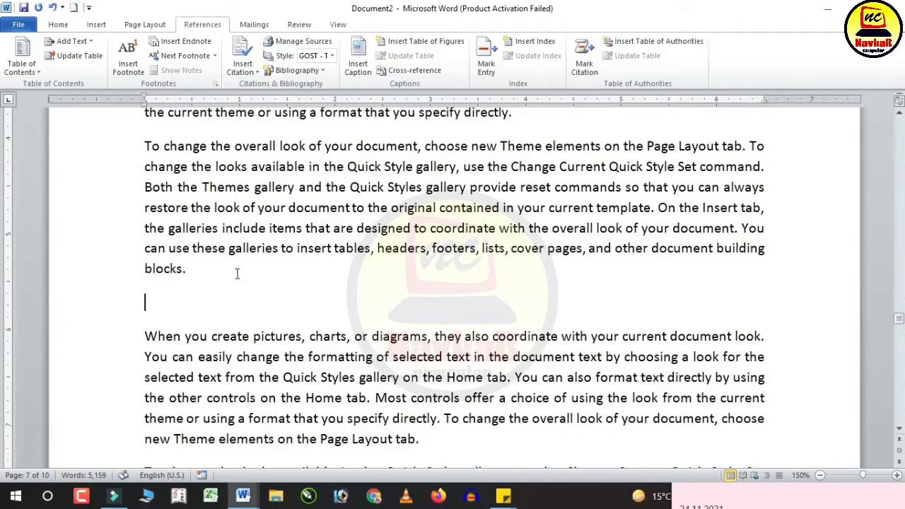
type("GOOGLE CHROME")
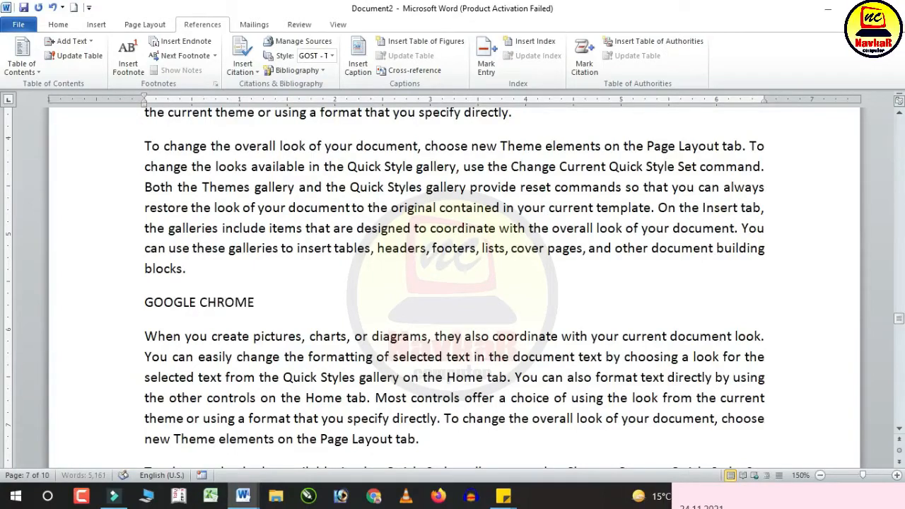
- Mark the GOOGLE CHROME line as a citation in the SOFTWARE category
triple_click(251, 306)
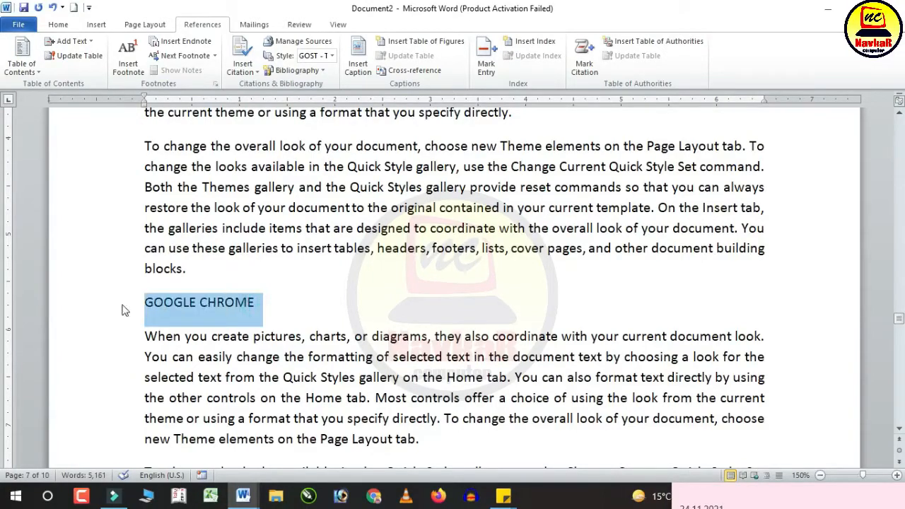
left_click(584, 56)
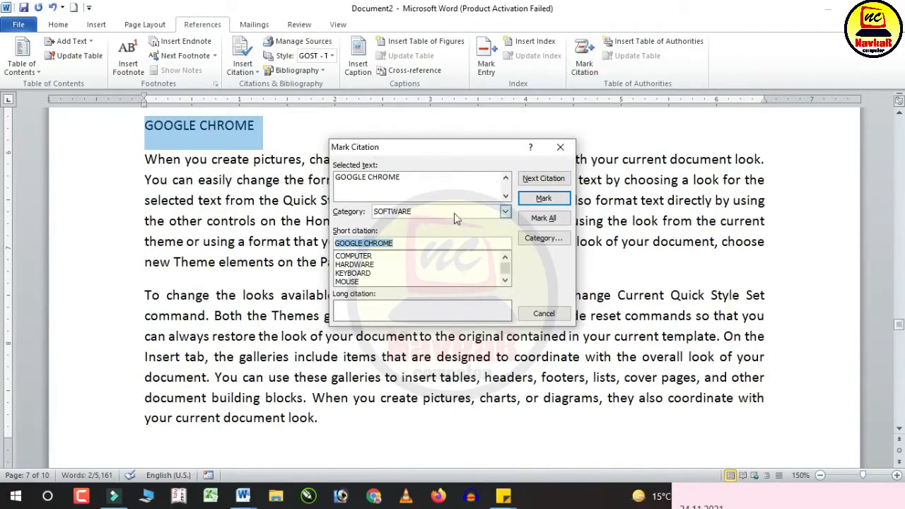
left_click(541, 198)
left_click(543, 314)
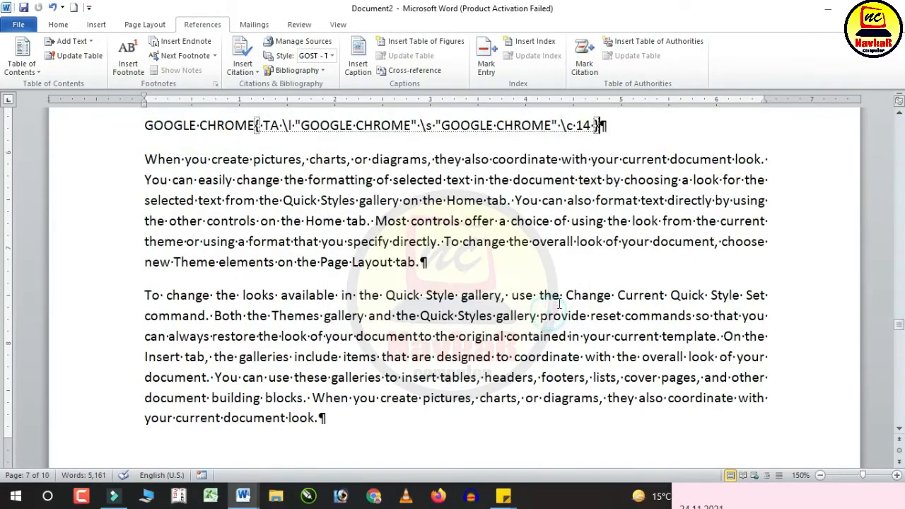
- Update the table of authorities on the first page to include the newly marked citation
left_click_drag(898, 325, 892, 120)
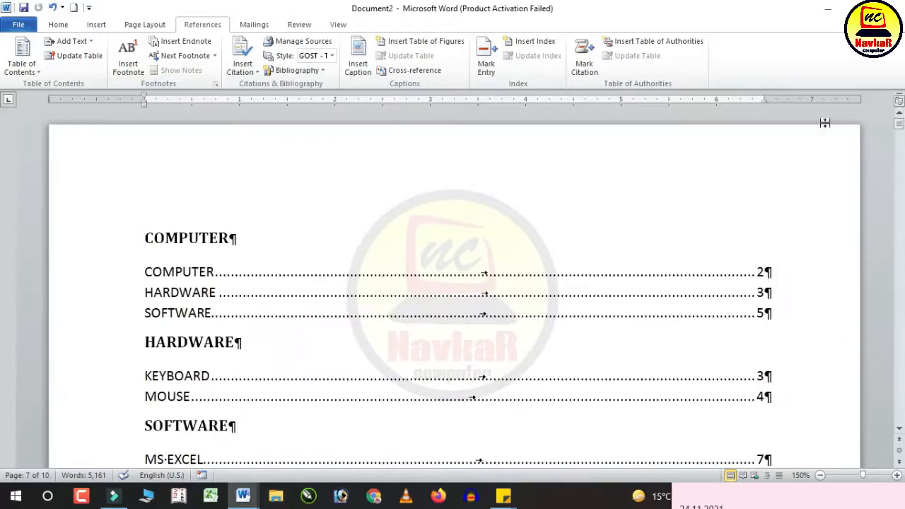
scroll(281, 268, "down", 3)
left_click(279, 223)
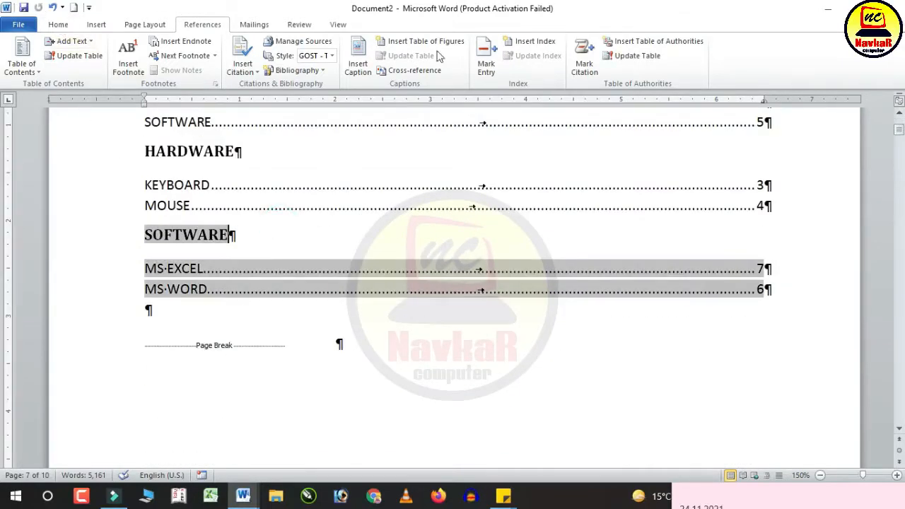
left_click(642, 62)
left_click(638, 56)
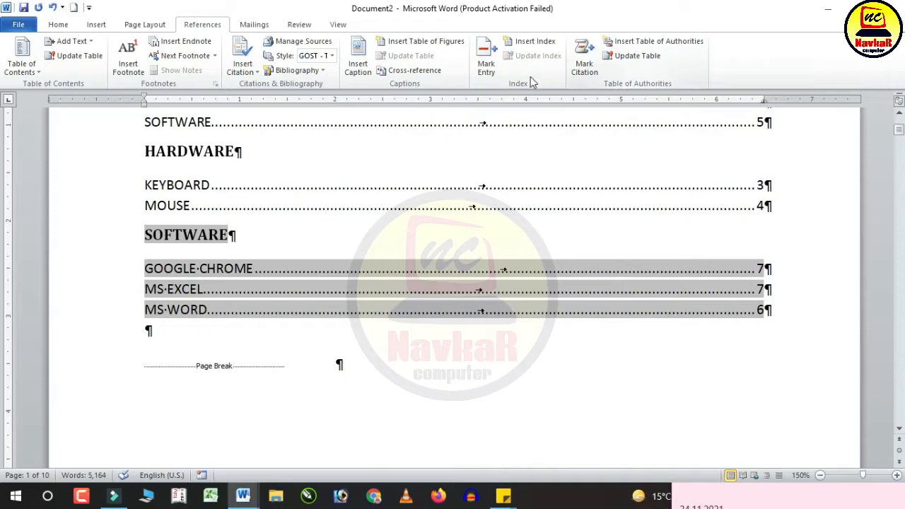
- Hide the formatting marks and return to the reference tools with the table of authorities in view
scroll(259, 210, "up", 3)
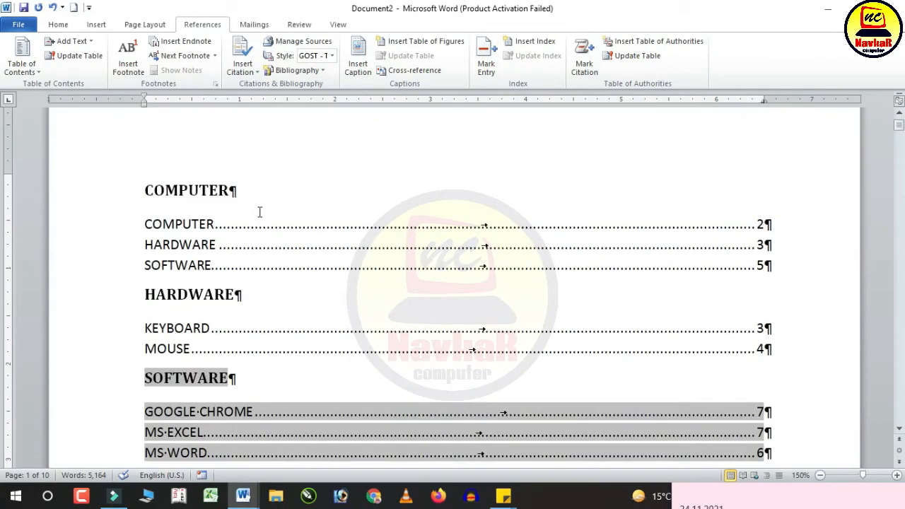
left_click(58, 24)
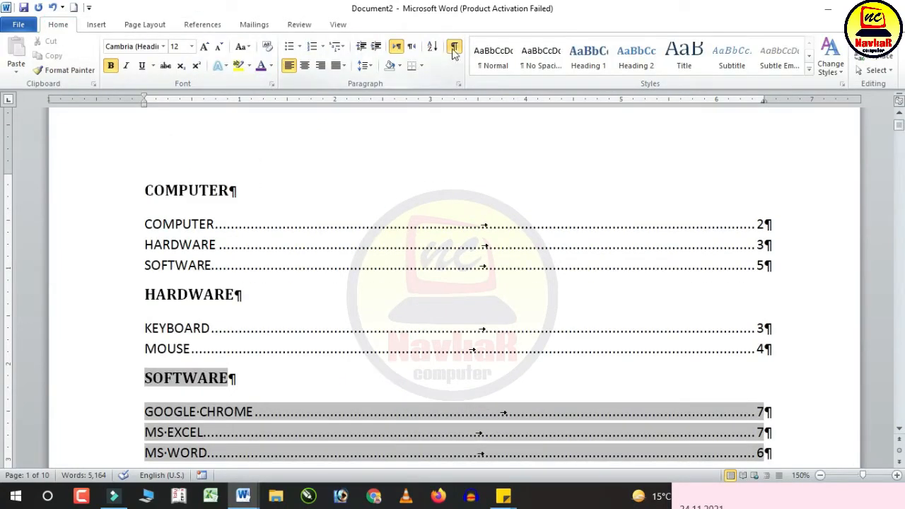
left_click(453, 48)
left_click(202, 24)
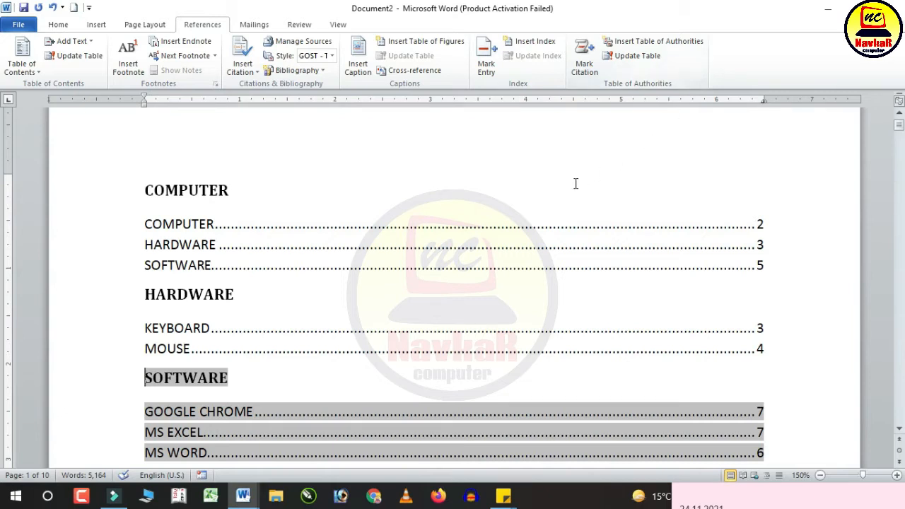
left_click(417, 289)
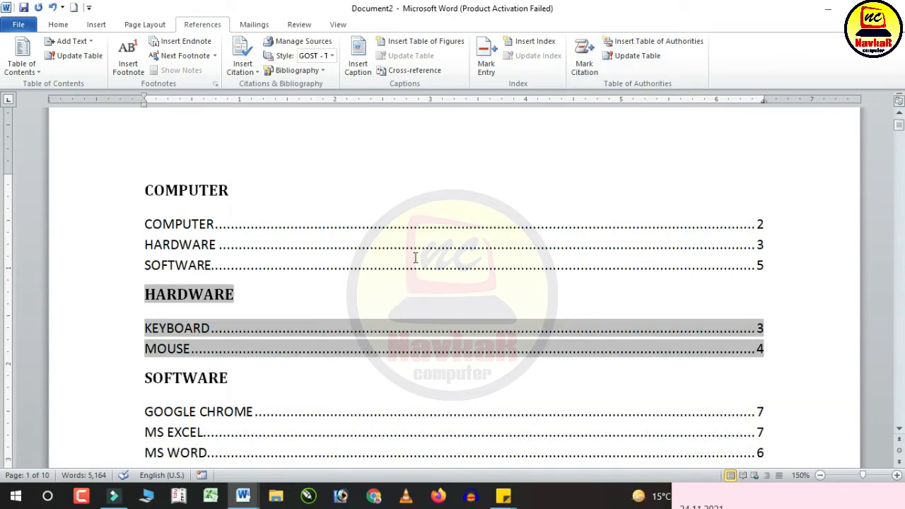